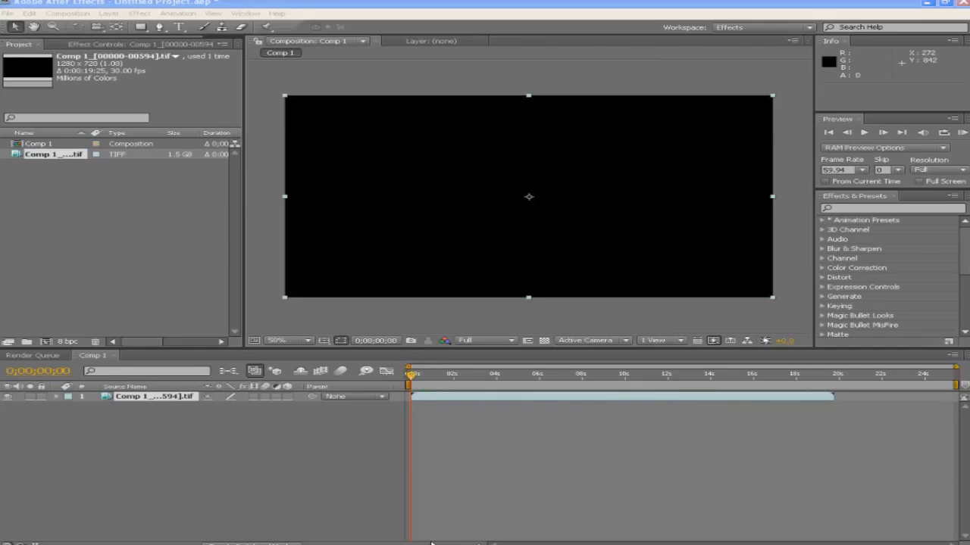
Scrub through the clip at Quarter and at Full preview resolution, returning the playhead to the start
left_click(486, 340)
left_click(482, 396)
left_click_drag(411, 375, 497, 384)
left_click(512, 341)
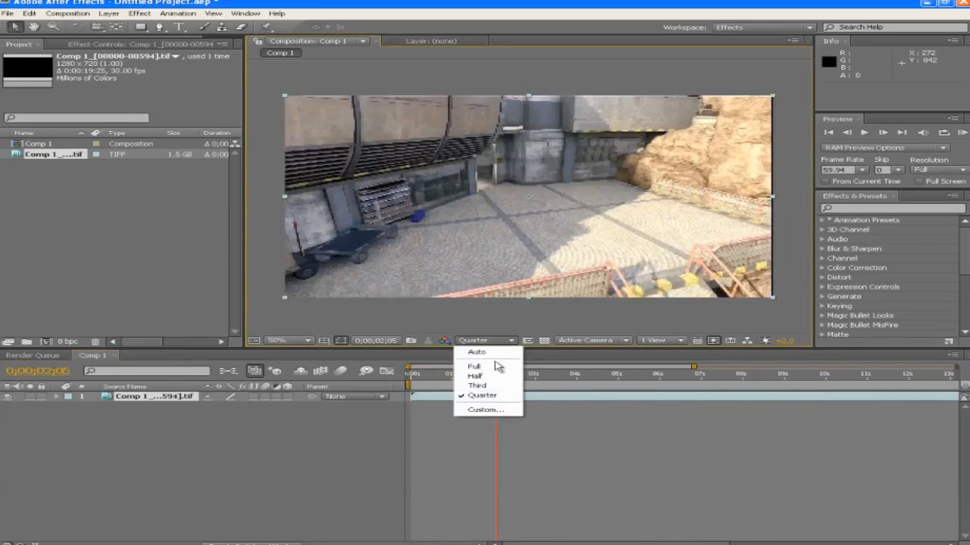
left_click(492, 369)
left_click_drag(496, 379, 704, 382)
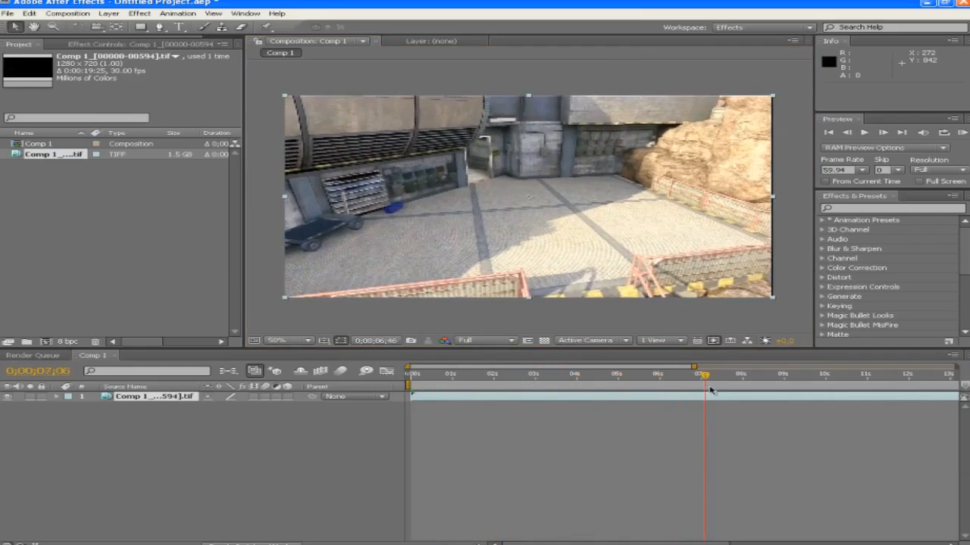
left_click_drag(424, 377, 409, 377)
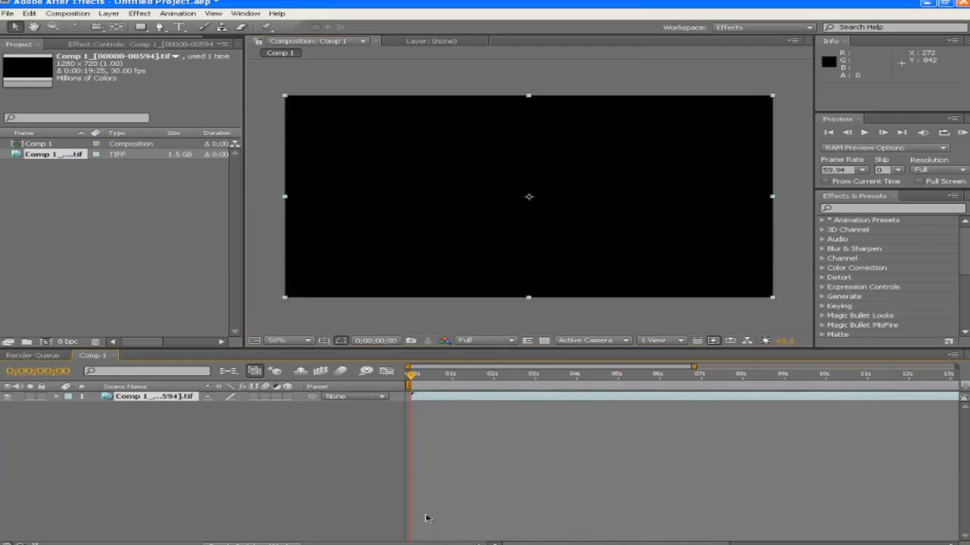
Set the work area's end to the end of the TIFF clip at 0;00;19;48 and trim the composition to it
left_click_drag(694, 367, 958, 367)
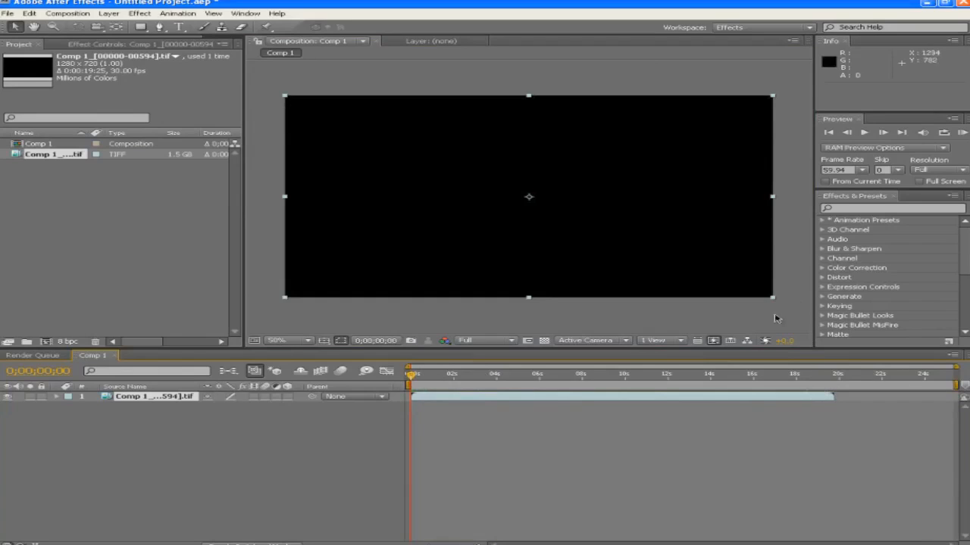
key("o")
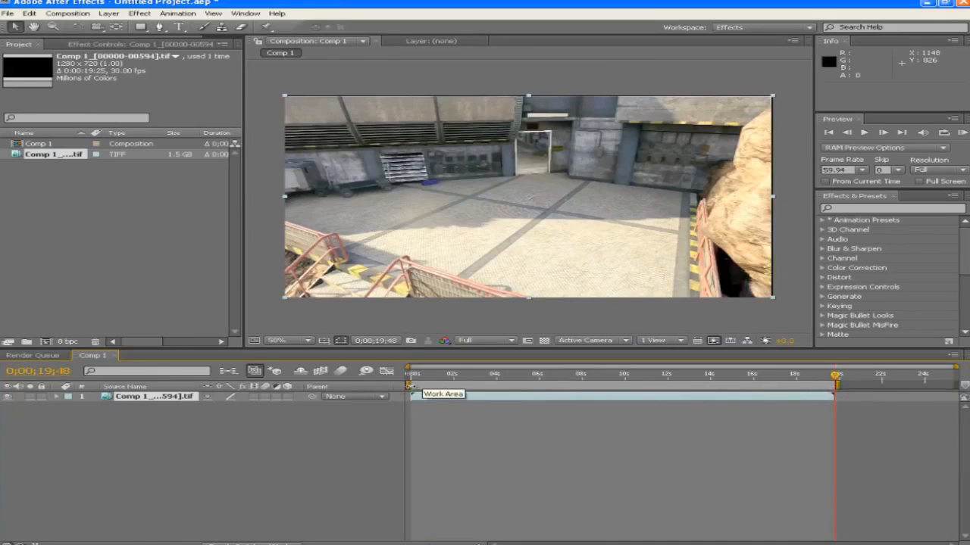
right_click(634, 387)
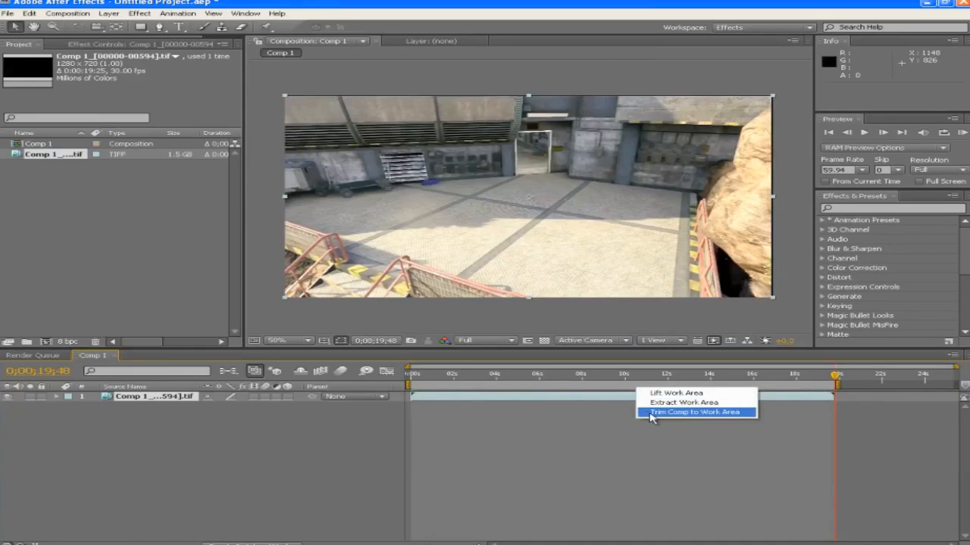
left_click(652, 412)
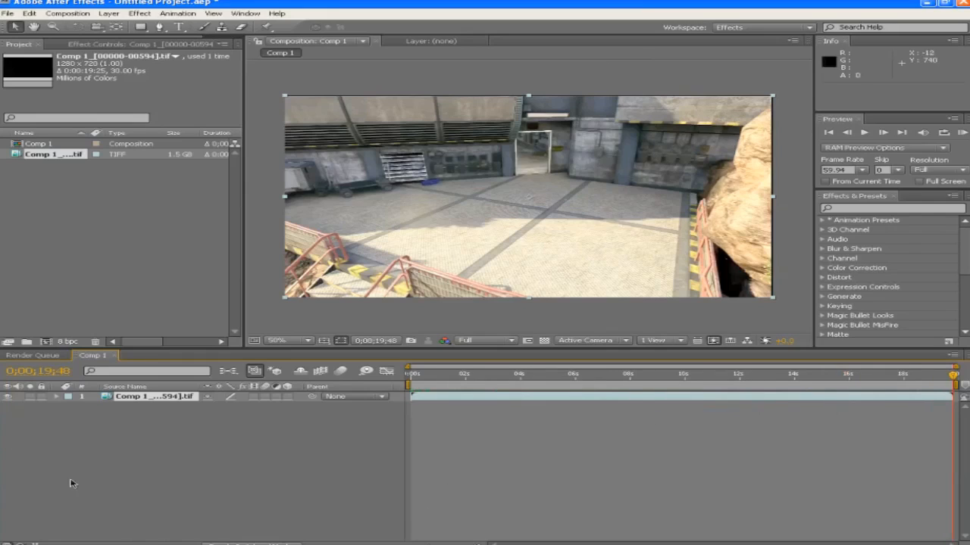
Add Comp 1 to the render queue and set its output format to TIFF Sequence
left_click(68, 13)
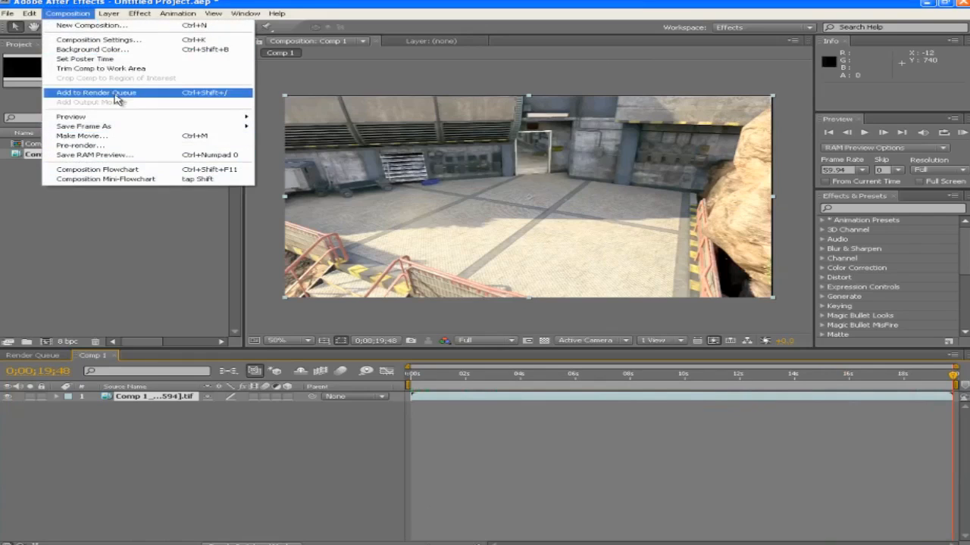
left_click(117, 93)
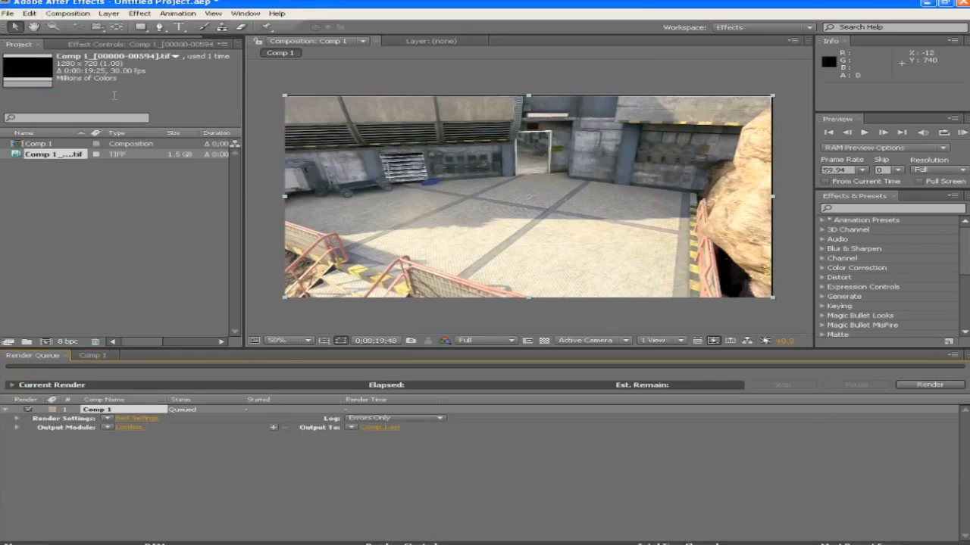
left_click(126, 428)
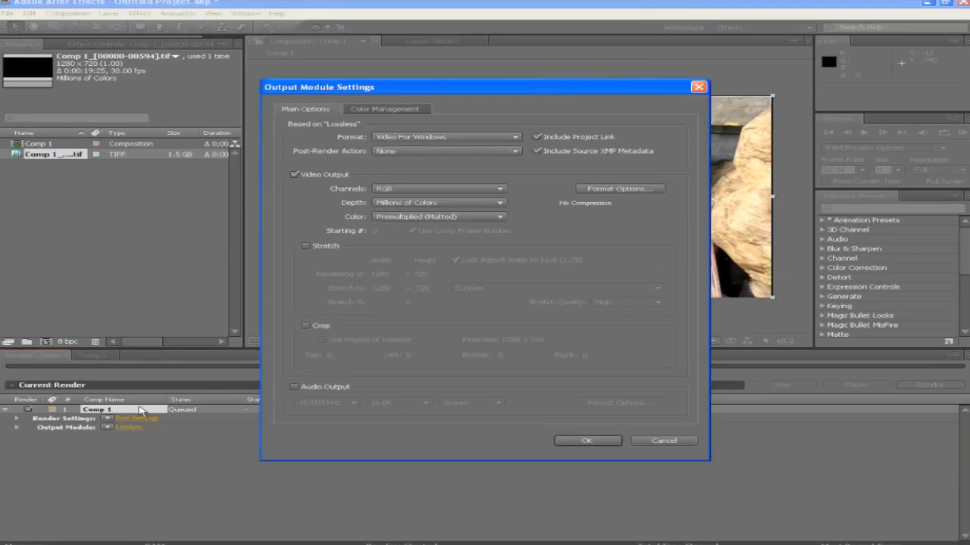
left_click(450, 137)
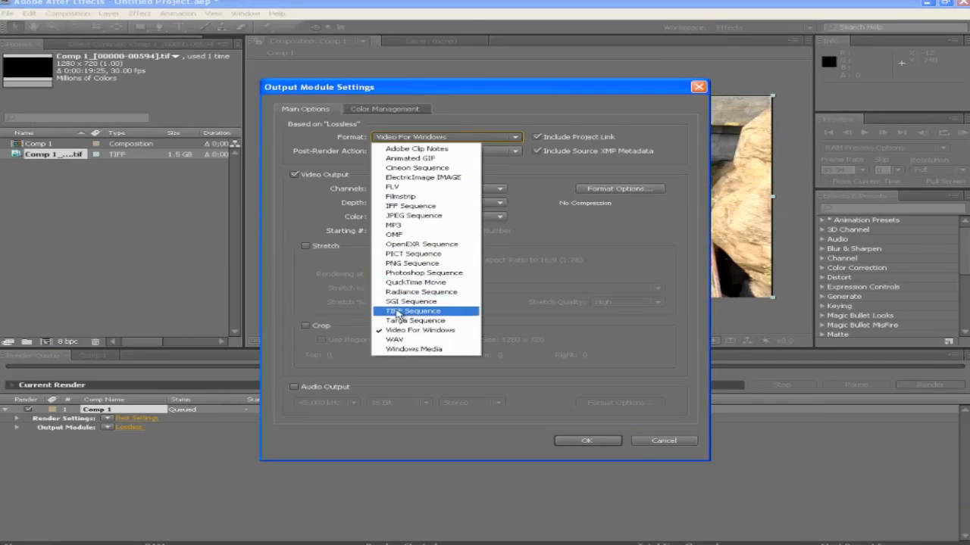
left_click(396, 312)
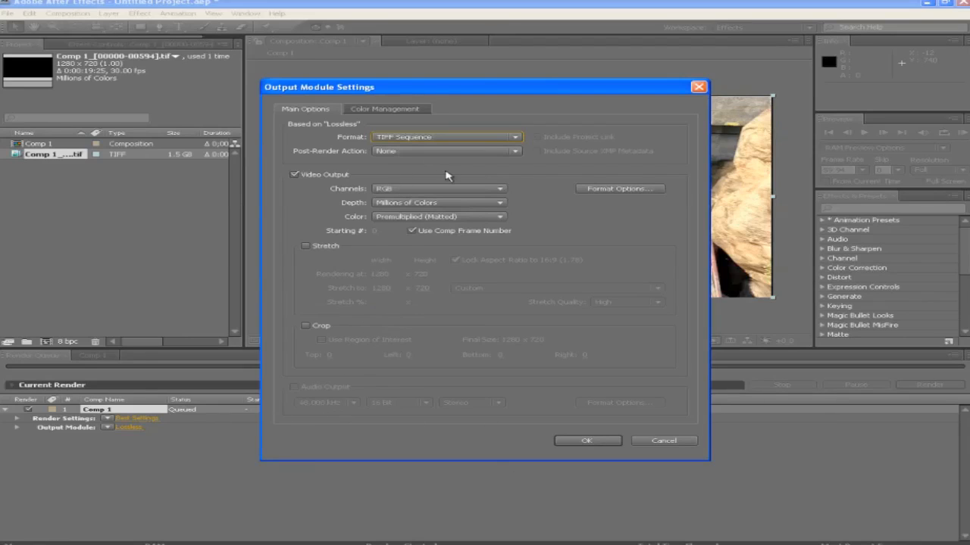
left_click(603, 443)
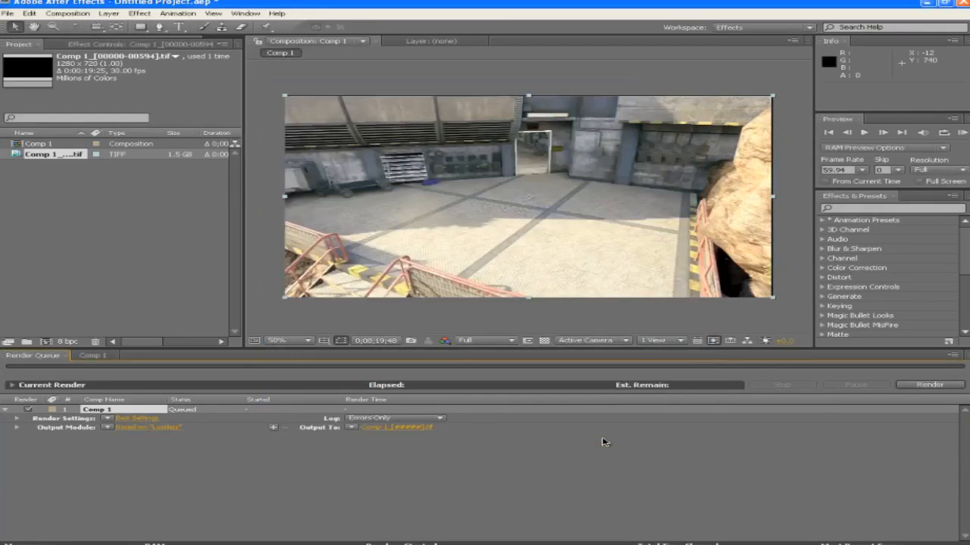
Check the frame rate in the render settings and the TIFF format options of the output module
left_click(109, 428)
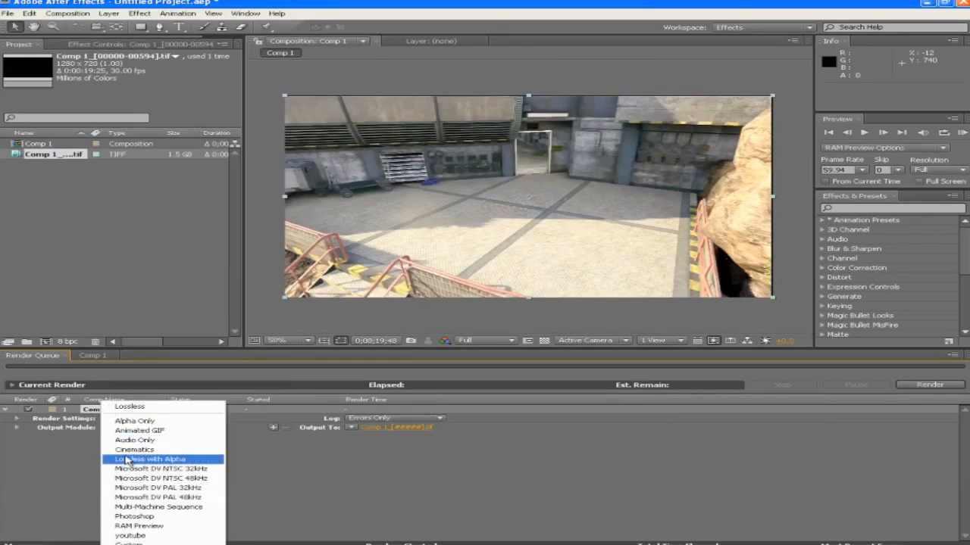
left_click(80, 463)
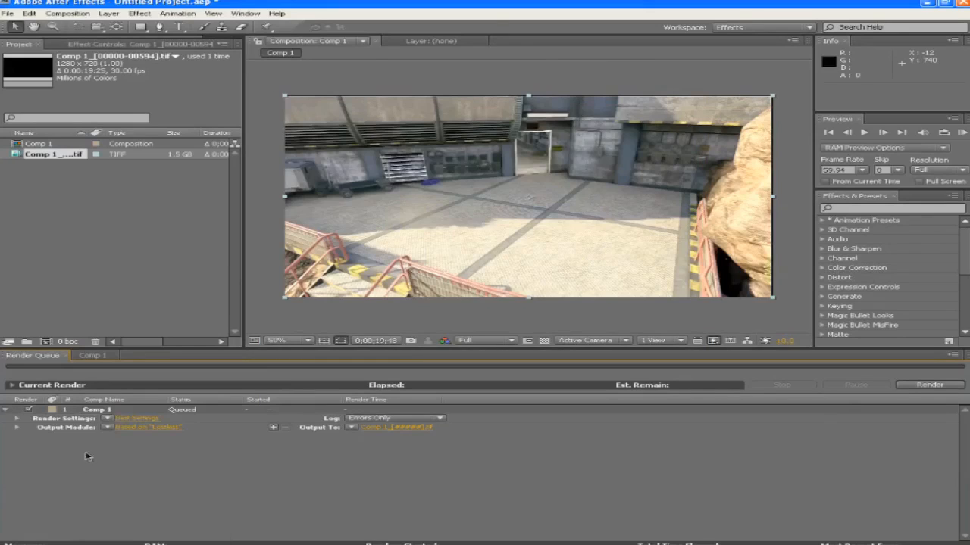
left_click(133, 418)
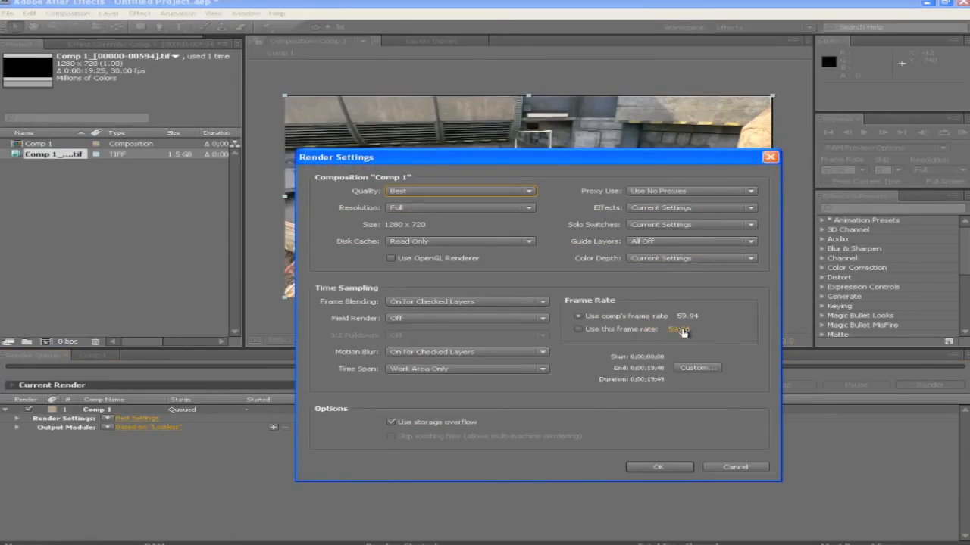
left_click(670, 468)
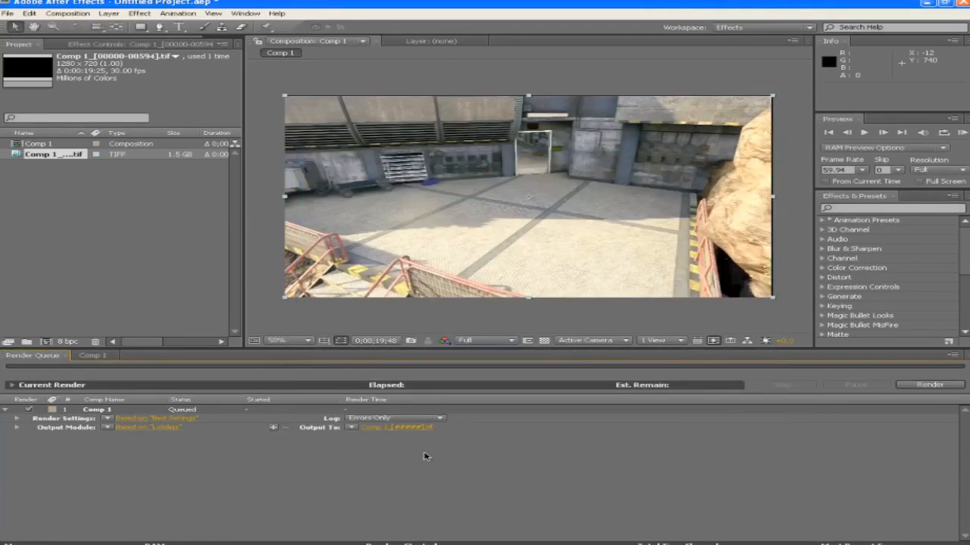
left_click(172, 428)
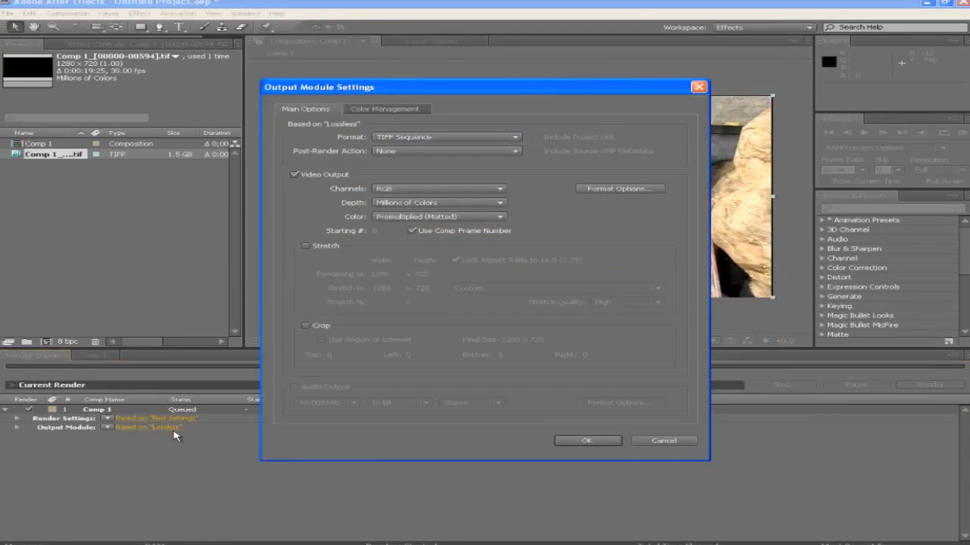
left_click(626, 189)
left_click(552, 239)
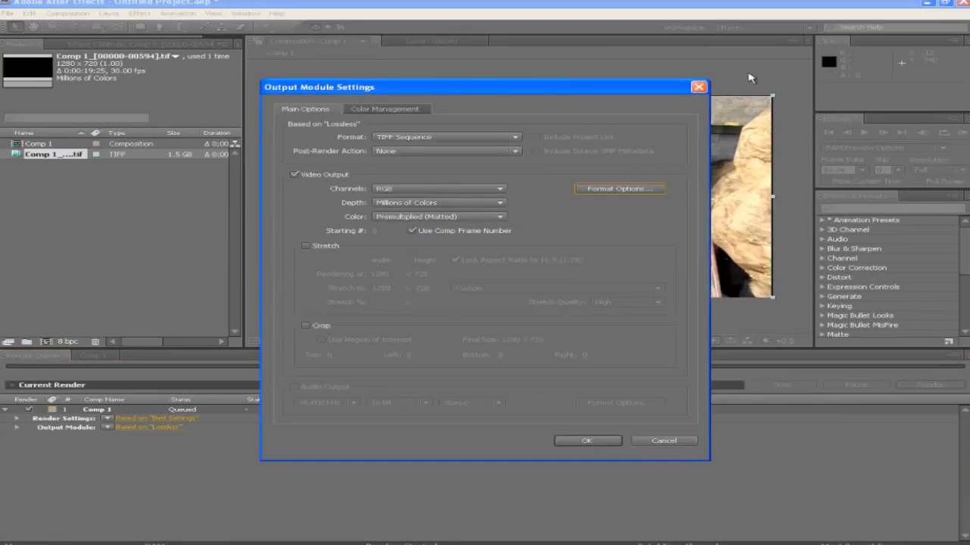
left_click(586, 440)
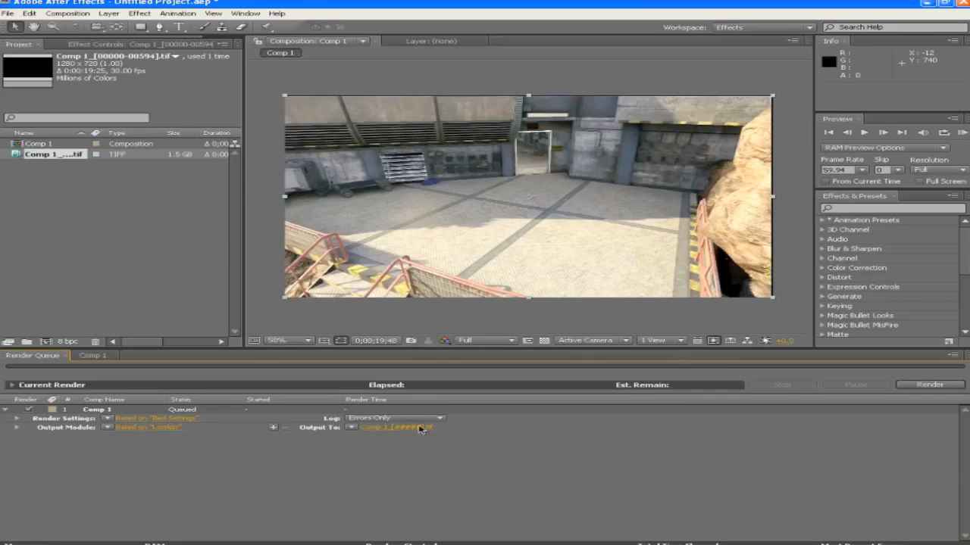
Create a new folder on the desktop and set it as the destination for Comp 1_[#####].tif
left_click(422, 428)
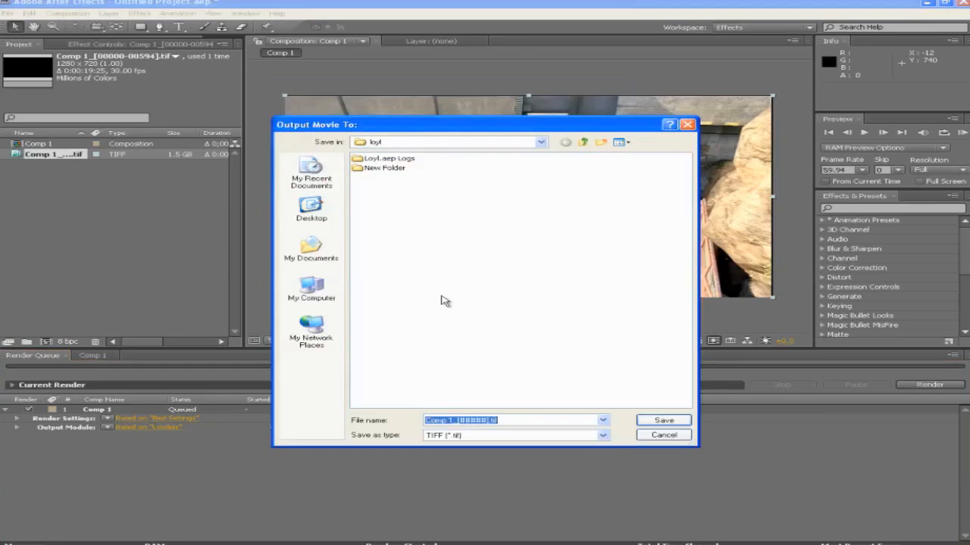
left_click(328, 215)
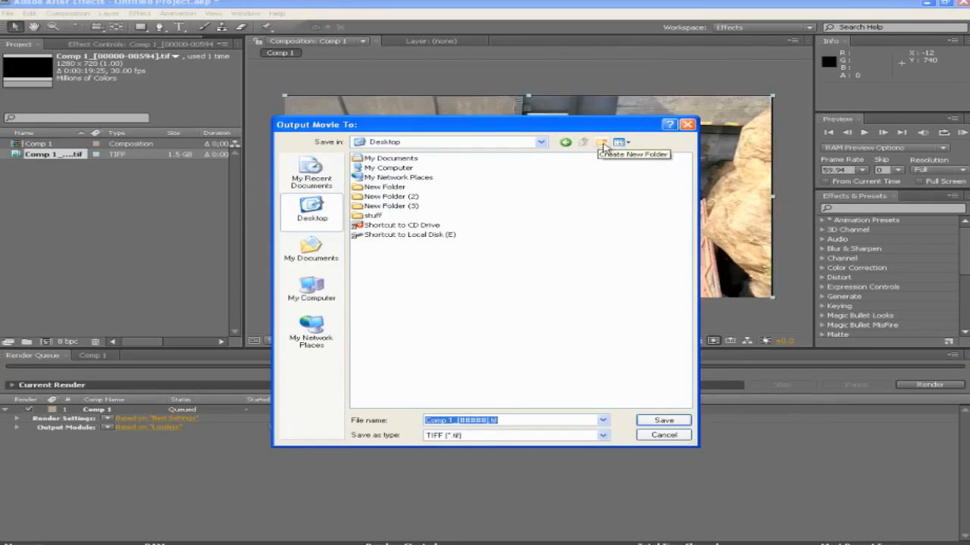
left_click(601, 143)
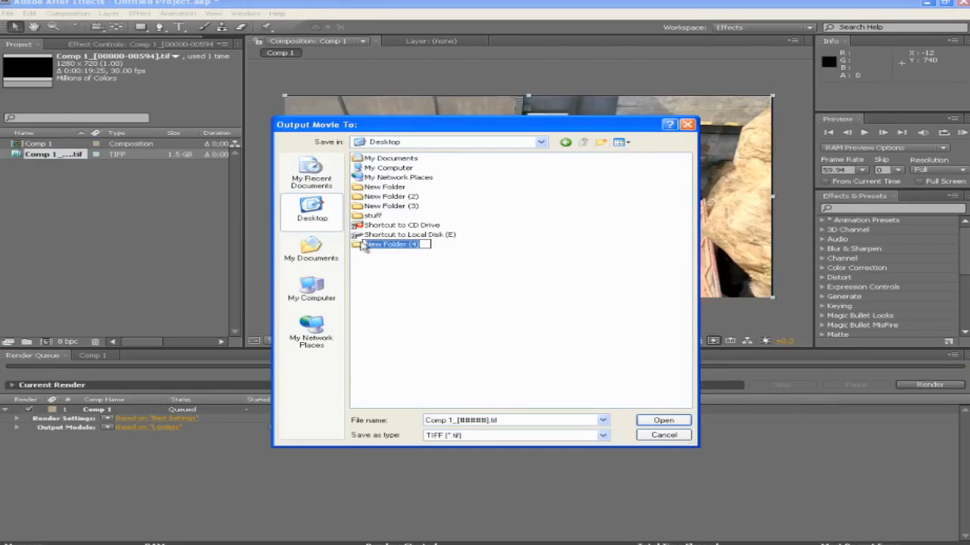
double_click(363, 244)
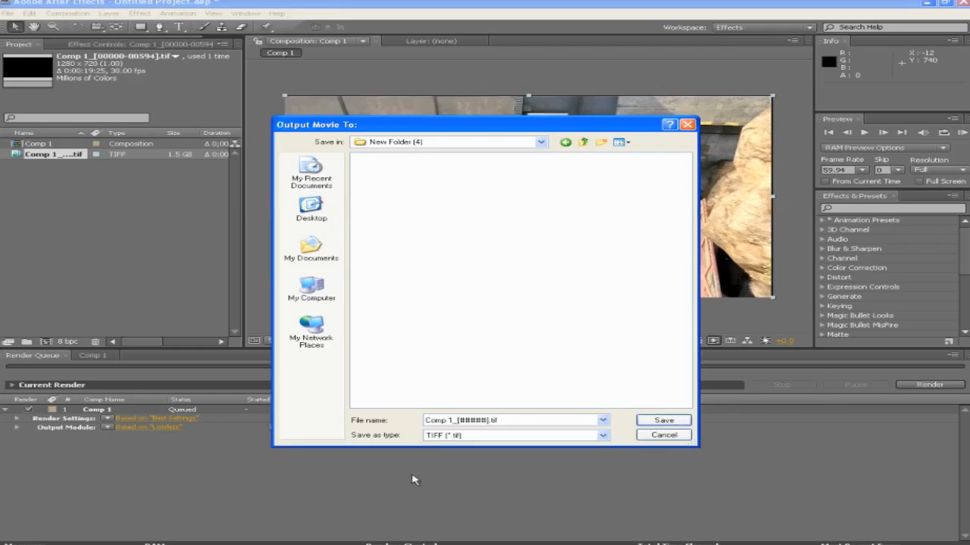
left_click(652, 421)
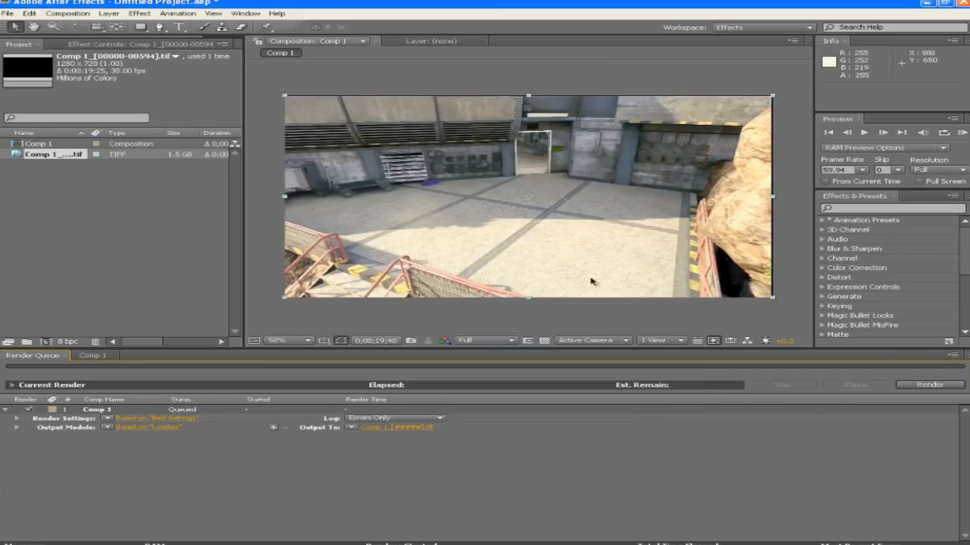
Start rendering Comp 1 from the queue and stop the render after a few seconds
left_click(950, 387)
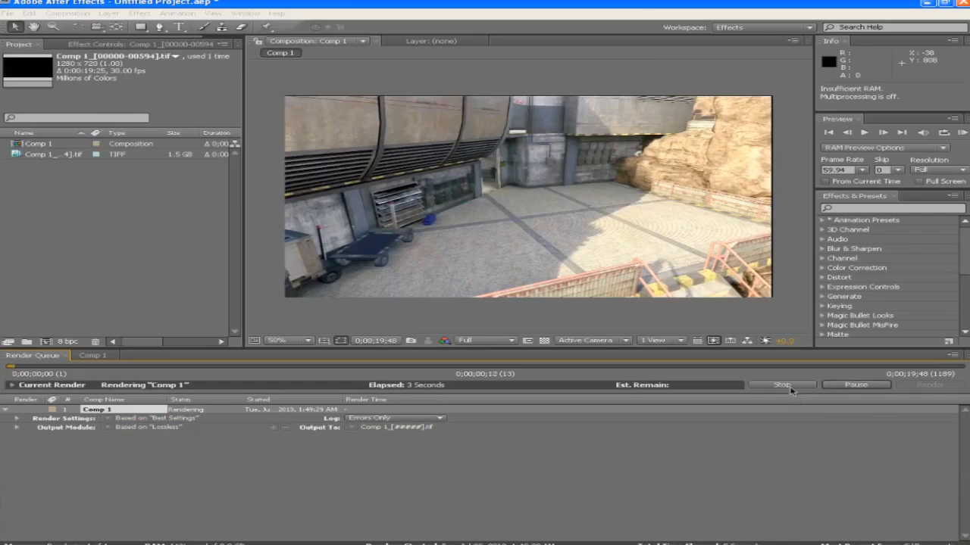
left_click(789, 385)
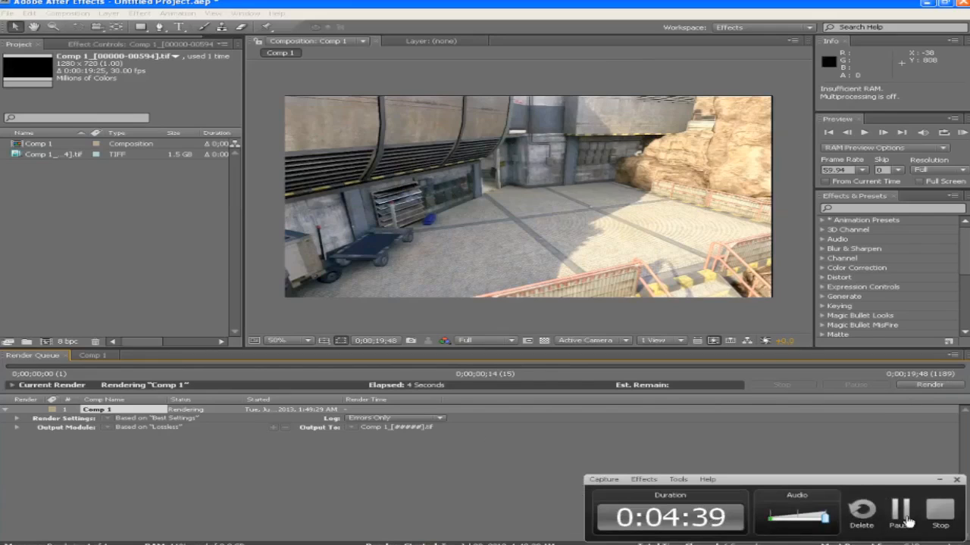
left_click(902, 513)
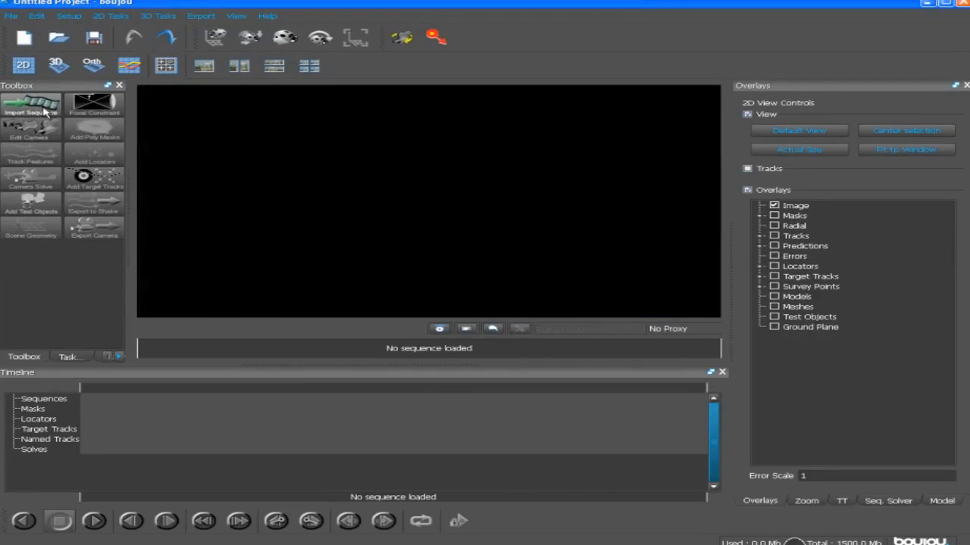
In boujou, choose the TIFF sequence starting with Comp 1_00000.tif in the desktop's New Folder for the sequence import
left_click(45, 112)
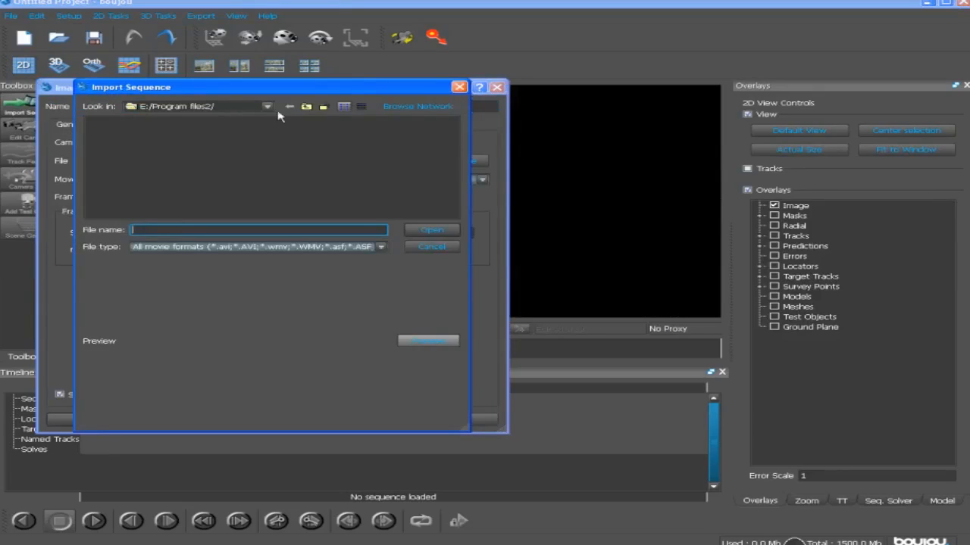
left_click(397, 106)
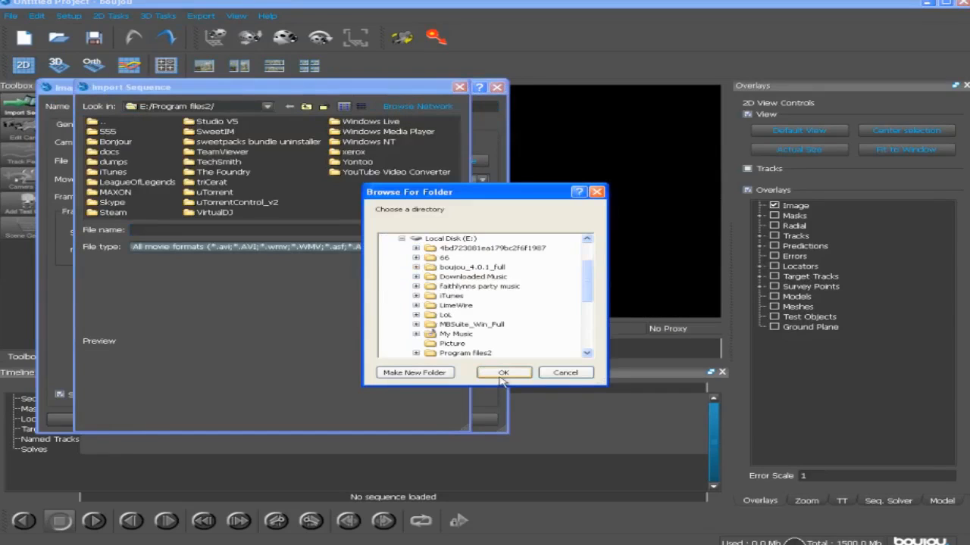
left_click_drag(590, 291, 590, 245)
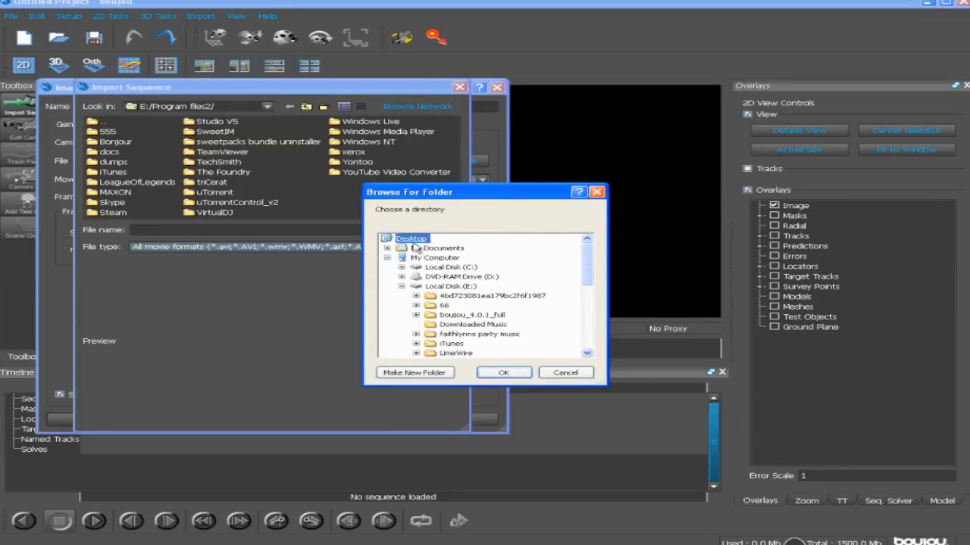
left_click(508, 370)
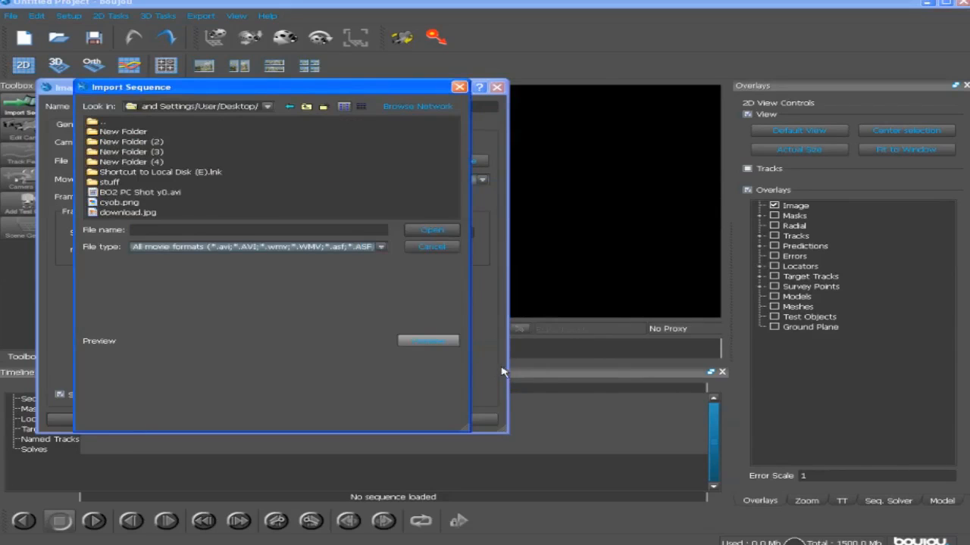
left_click(129, 134)
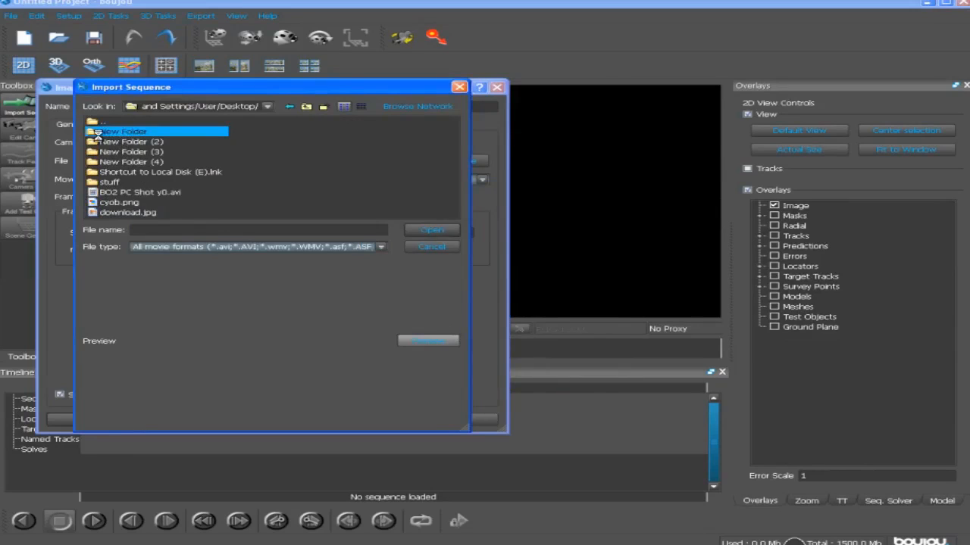
key("Return")
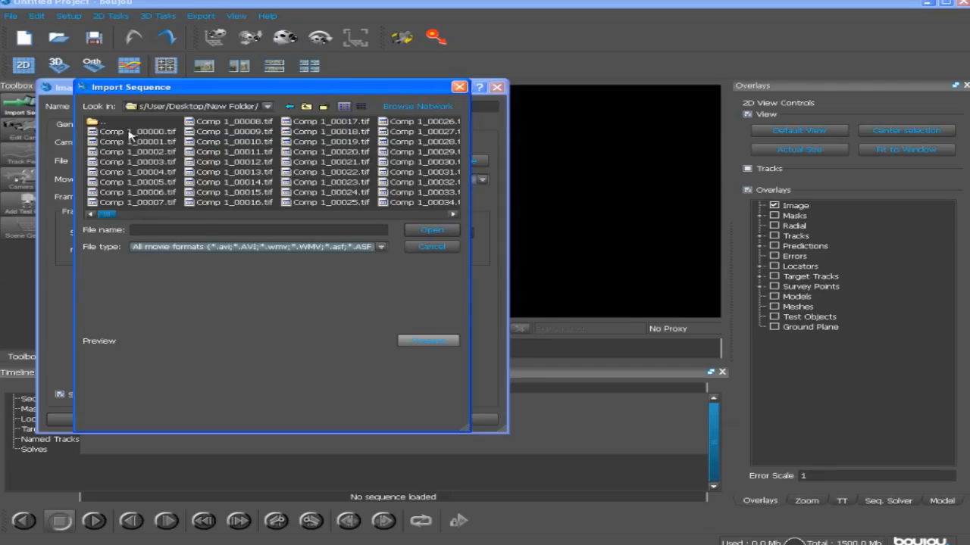
double_click(129, 133)
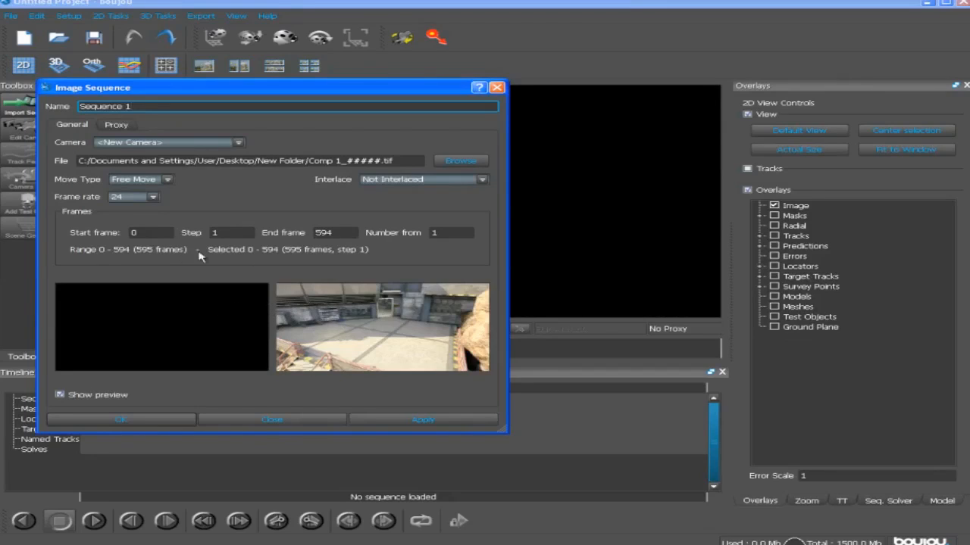
Set the sequence's frame rate to 59.94 and apply the import of frames 0 to 594 as Sequence 1
left_click(152, 197)
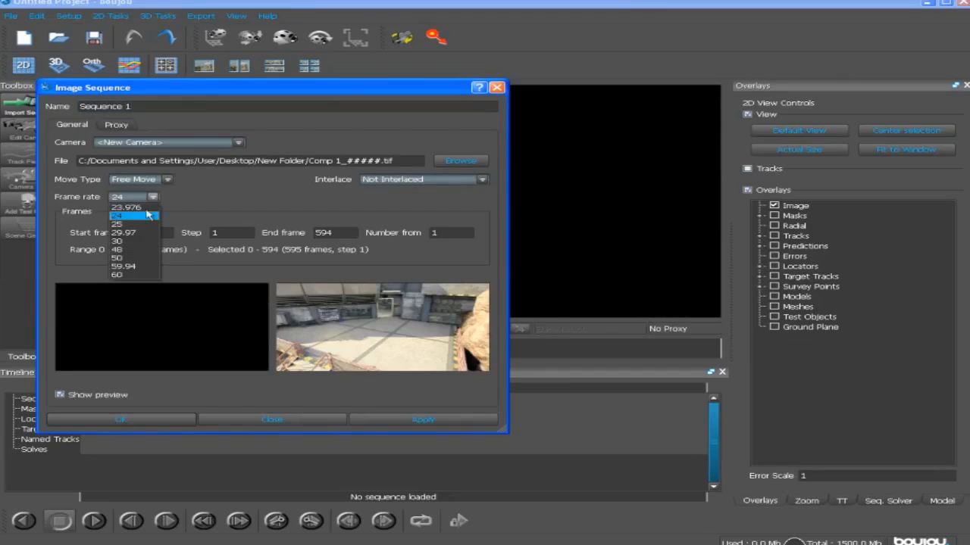
left_click(141, 267)
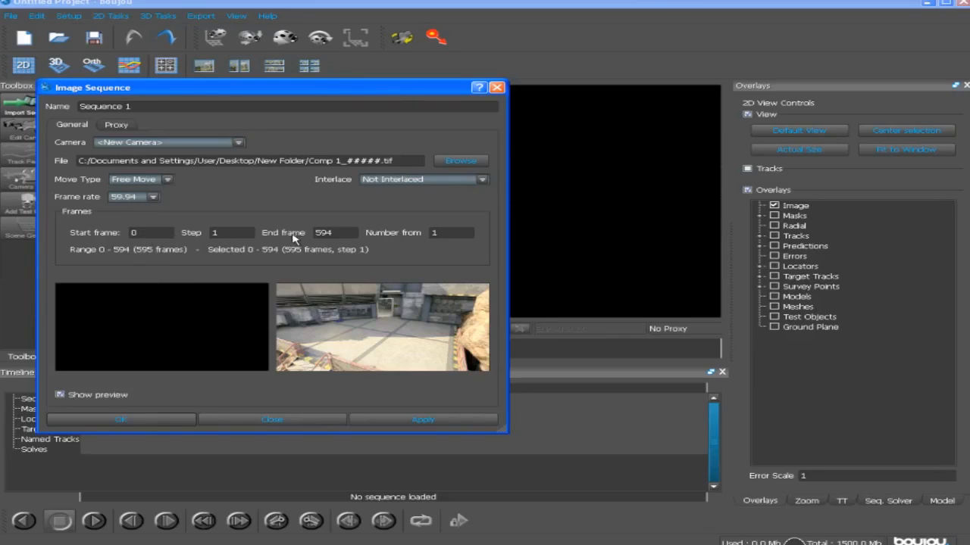
left_click(151, 233)
left_click(401, 423)
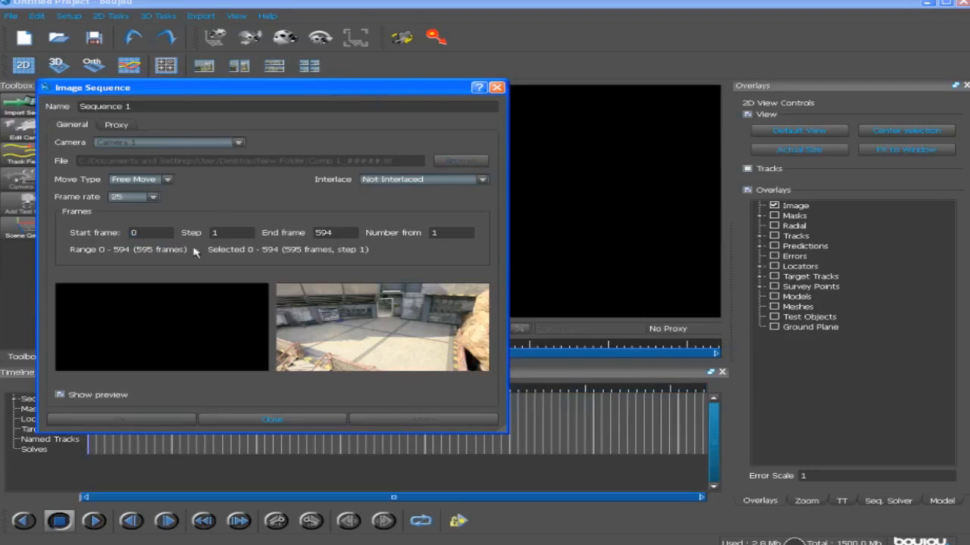
Set the imported sequence's frame rate to 59.94 again, apply it and close the image sequence settings
left_click(152, 197)
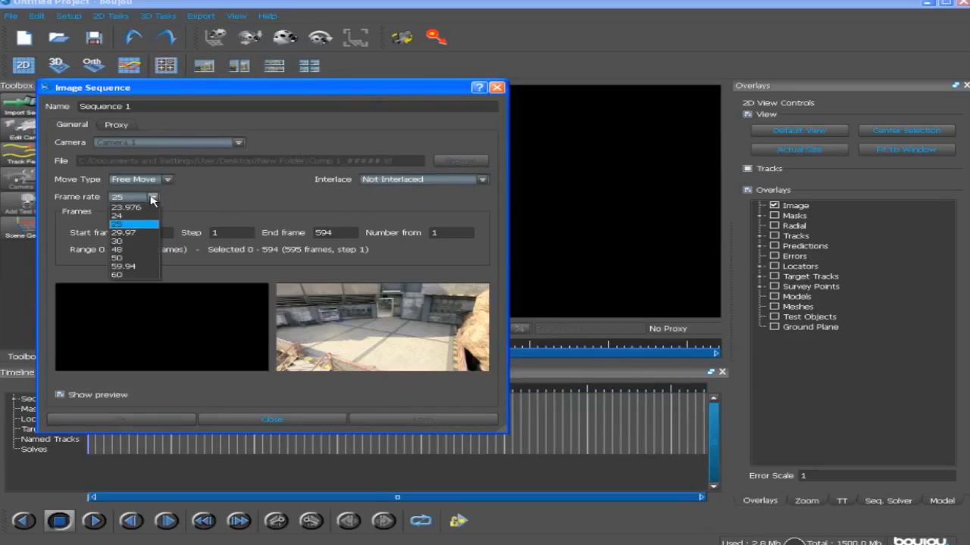
left_click(140, 267)
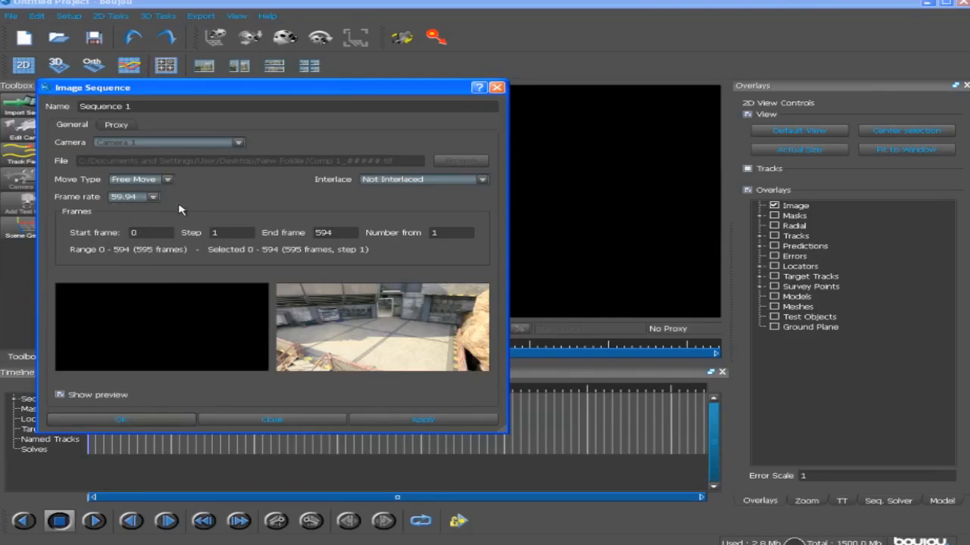
left_click(413, 422)
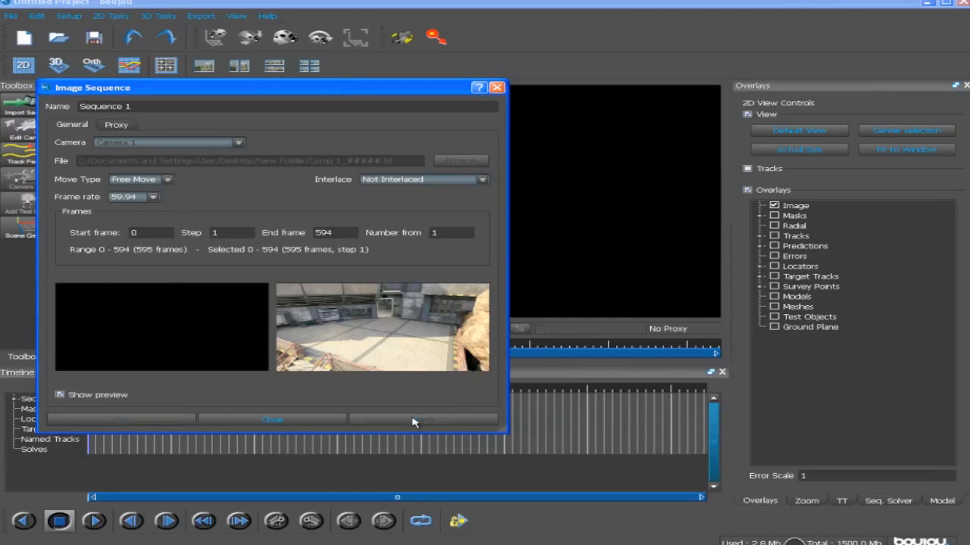
left_click(319, 419)
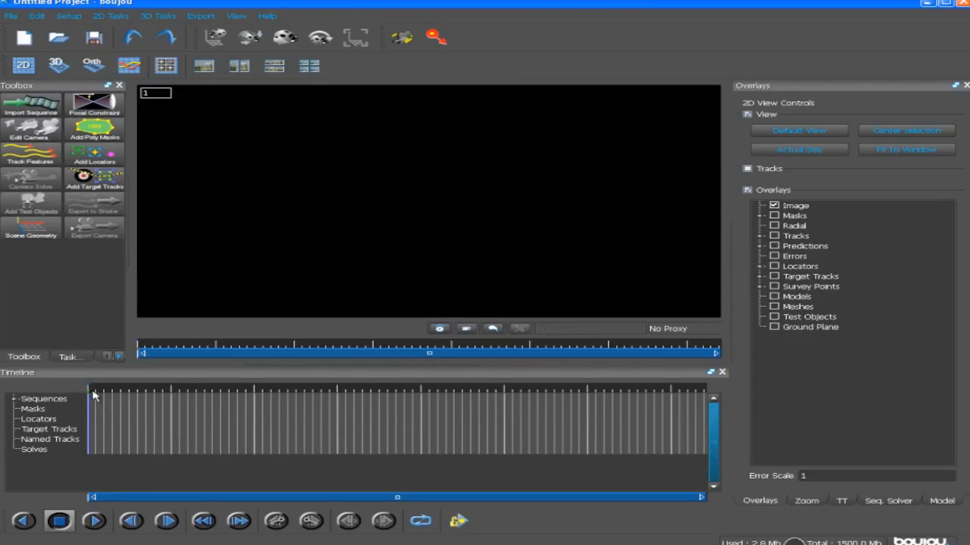
Scrub through the imported sequence to check its frames, ending back at frame 1
left_click_drag(88, 394, 156, 400)
left_click(362, 401)
left_click(649, 401)
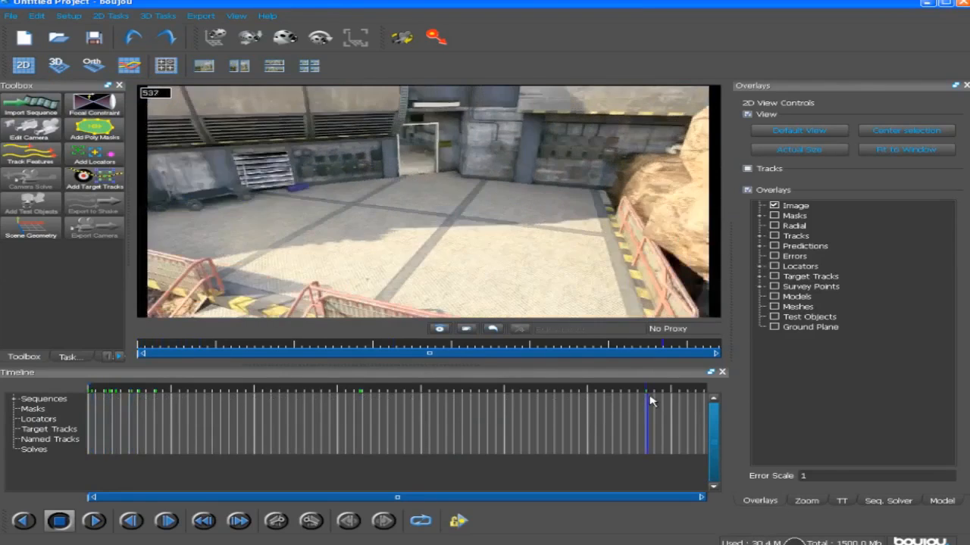
left_click_drag(102, 398, 83, 397)
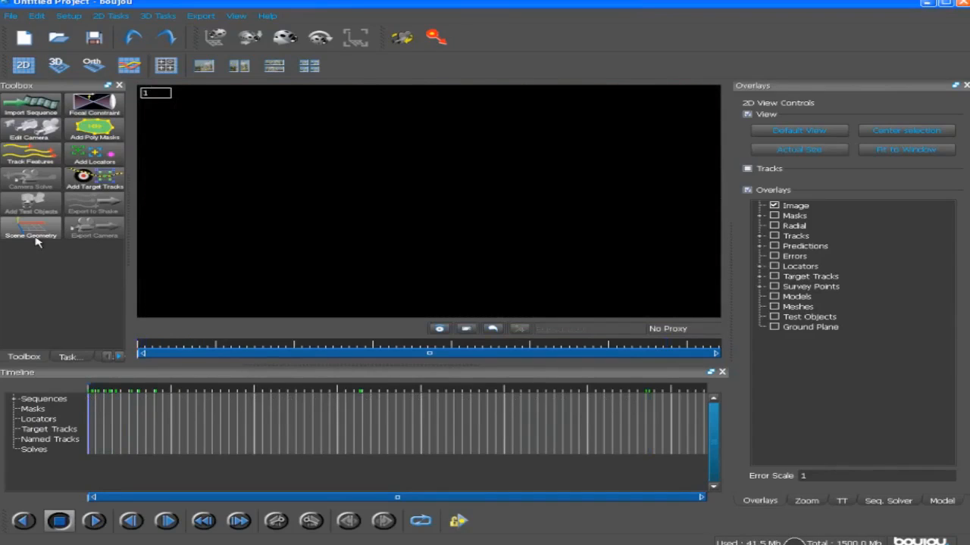
left_click(37, 150)
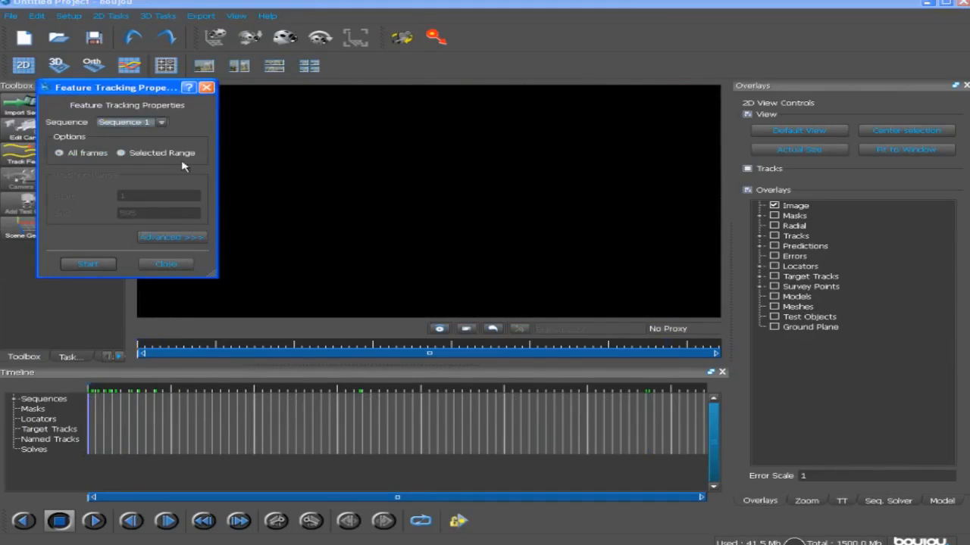
left_click(172, 237)
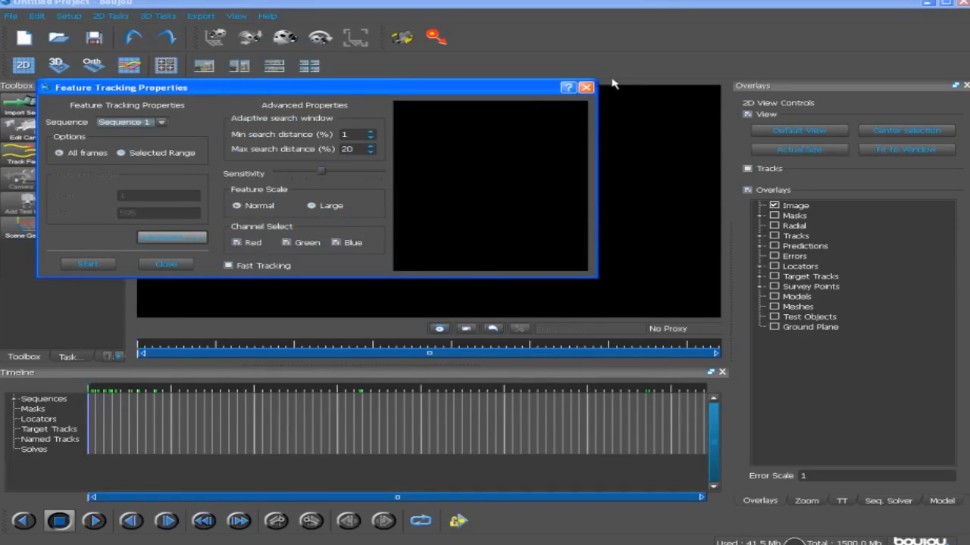
left_click(585, 87)
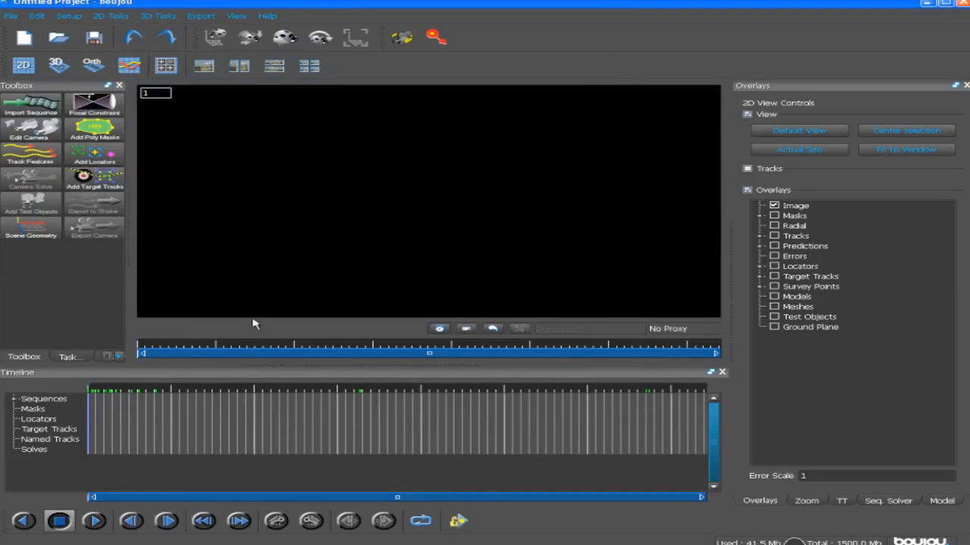
Go to frame 9 and start feature tracking for all frames of Sequence 1 with the sensitivity at maximum
left_click(96, 394)
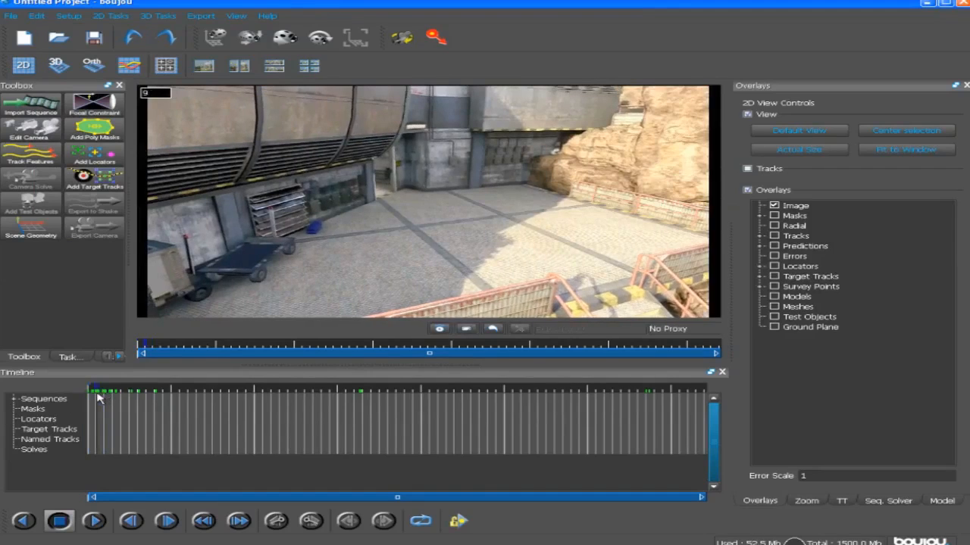
left_click(37, 153)
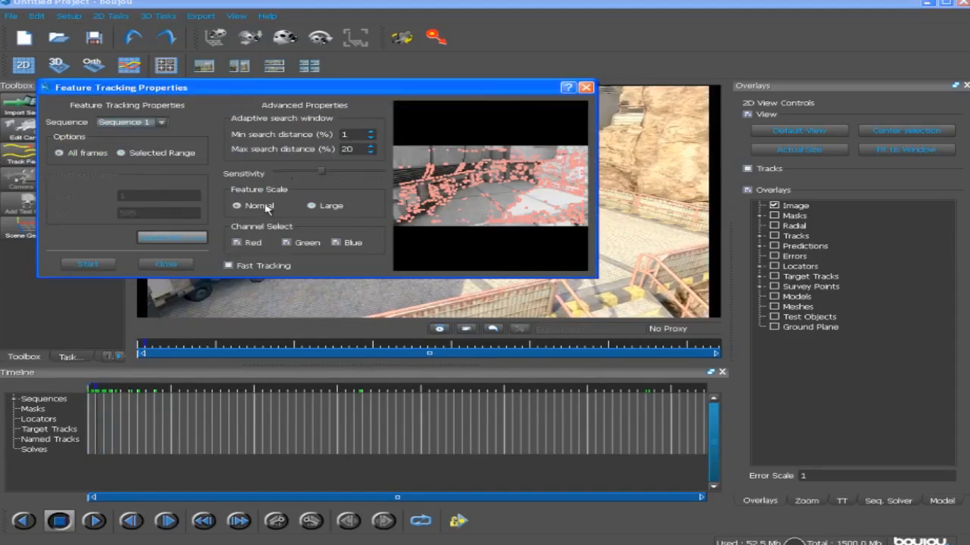
left_click(181, 239)
left_click(181, 238)
left_click_drag(320, 176, 381, 177)
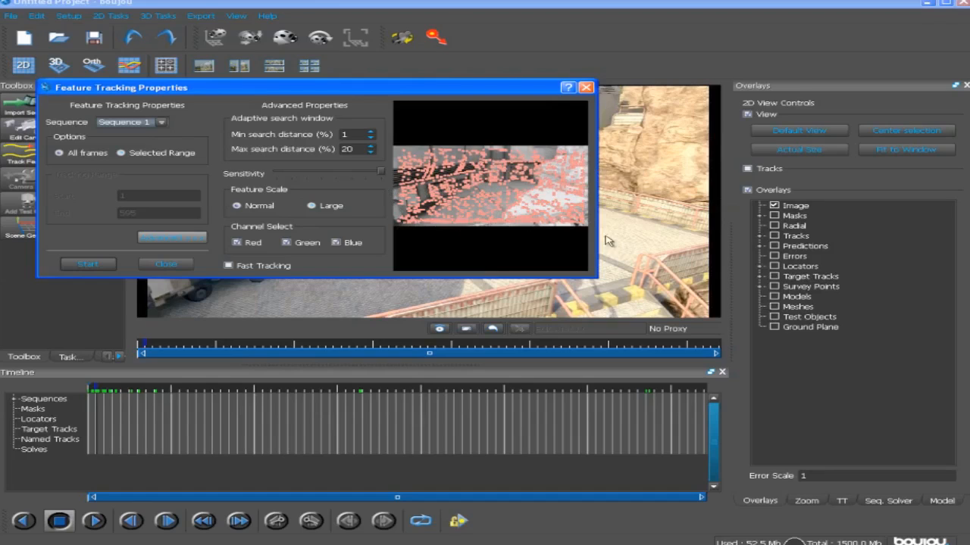
left_click(85, 264)
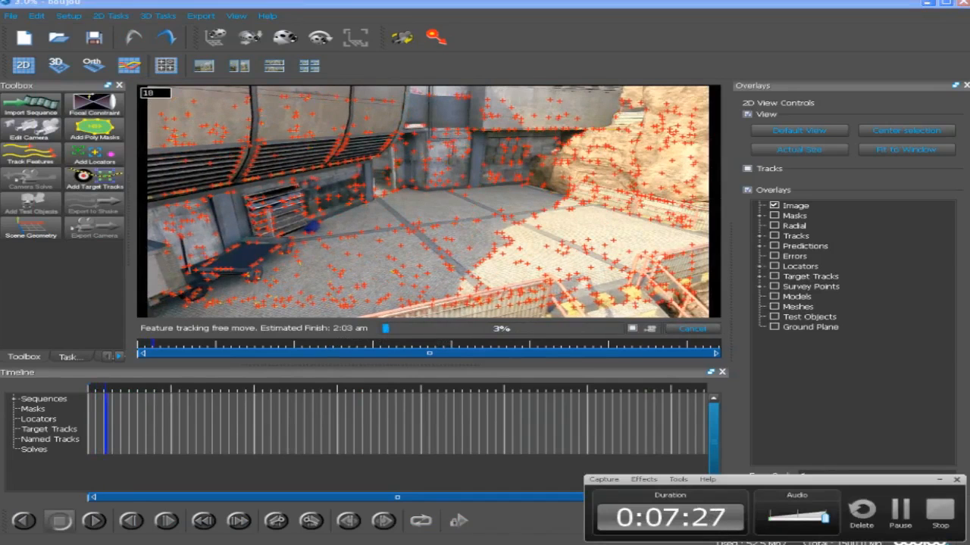
left_click(900, 512)
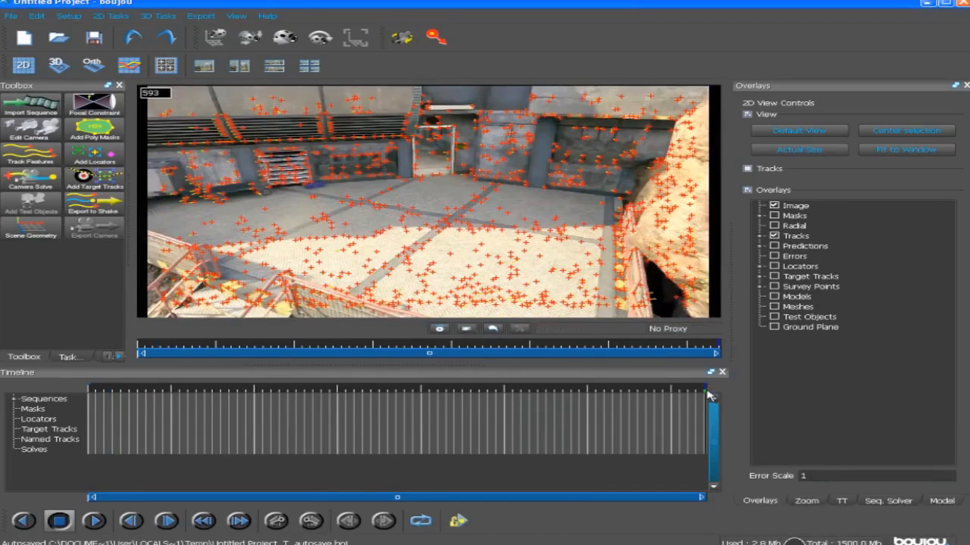
Review the feature tracks along the timeline and start the camera solve for all frames of Sequence 1
left_click(603, 390)
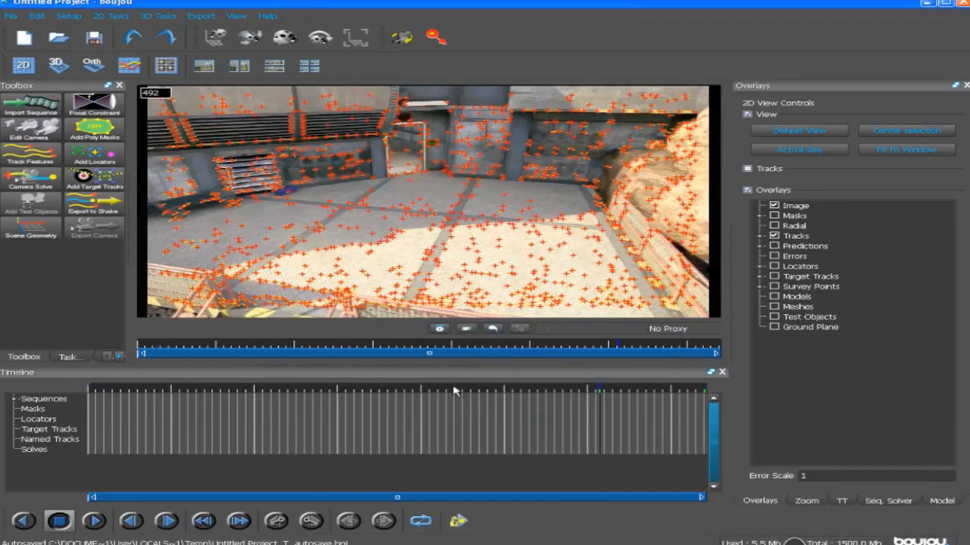
mouse_move(156, 390)
left_mouse_down()
mouse_move(87, 391)
mouse_move(96, 398)
left_mouse_up()
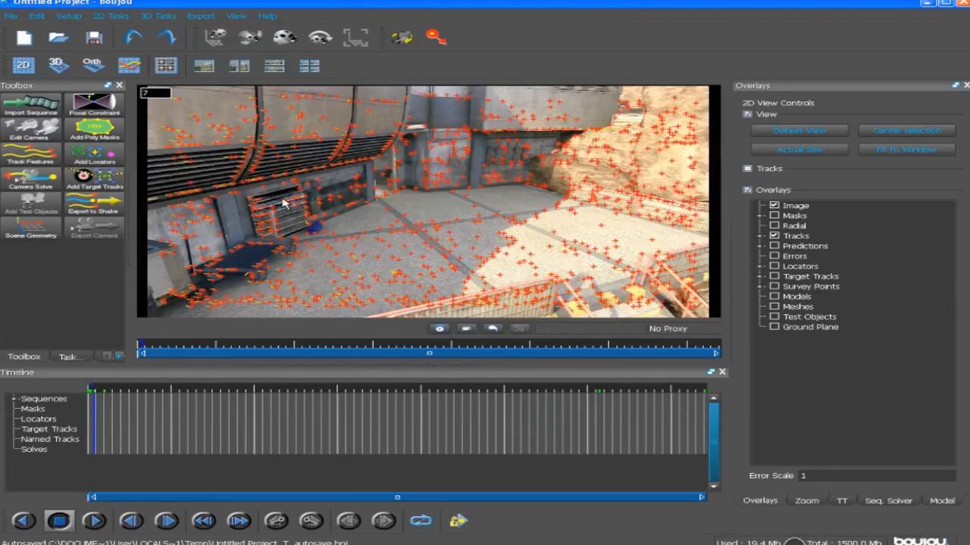
left_click(24, 182)
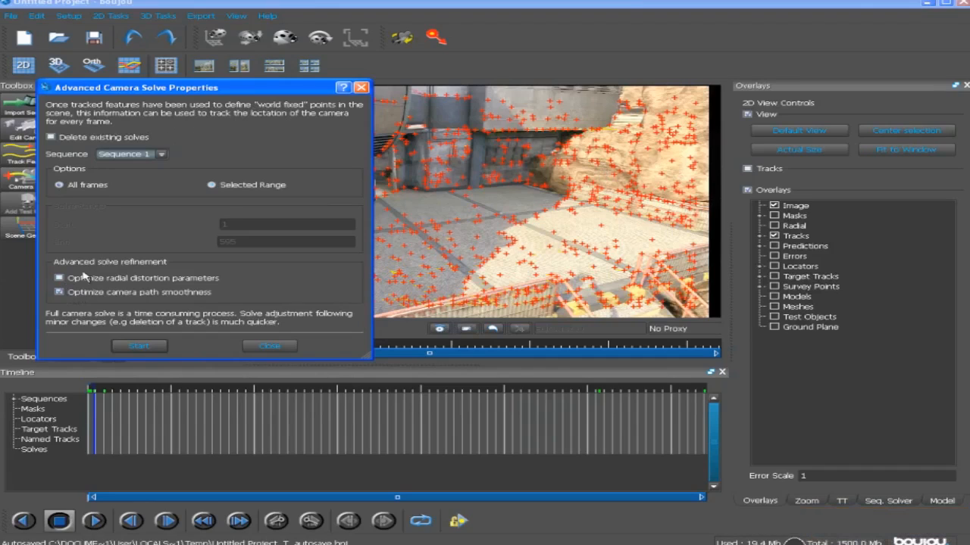
left_click(138, 346)
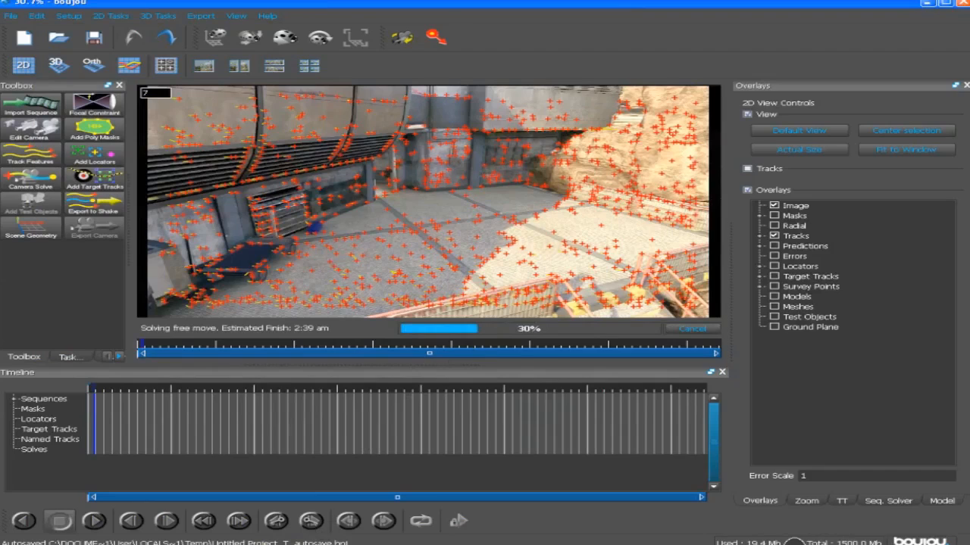
left_click(292, 544)
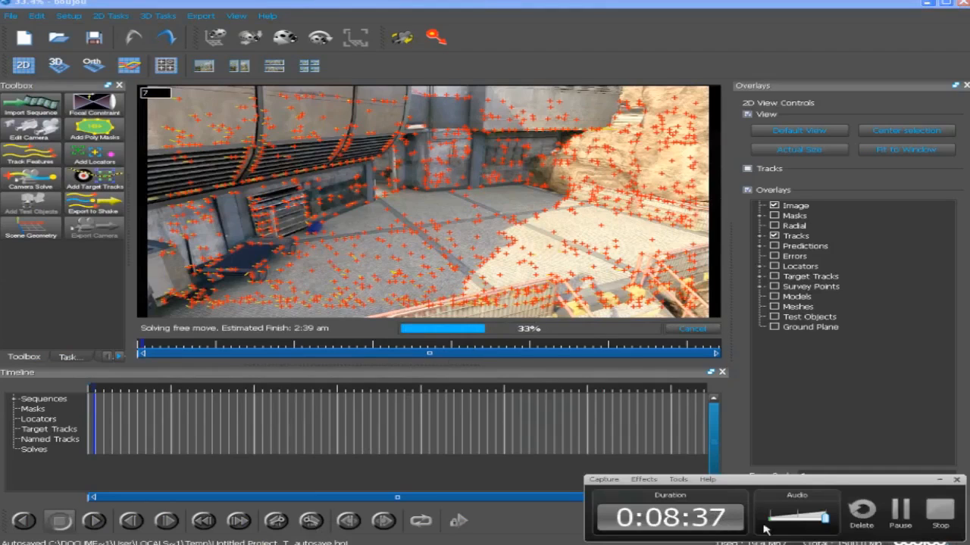
left_click(899, 512)
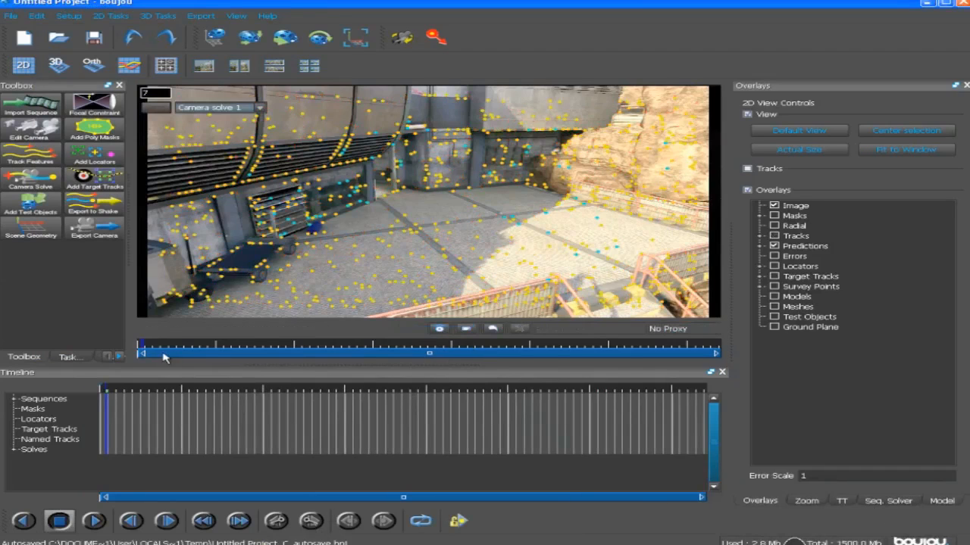
Examine how the solved prediction points follow the footage along the timeline, stopping at frame 327
left_click(106, 388)
left_click_drag(107, 391, 420, 385)
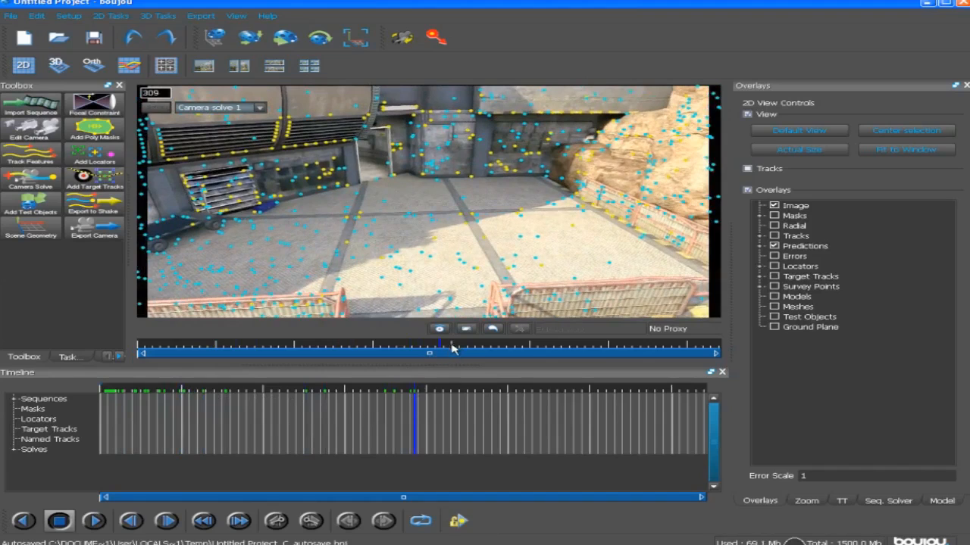
left_click_drag(414, 390, 427, 390)
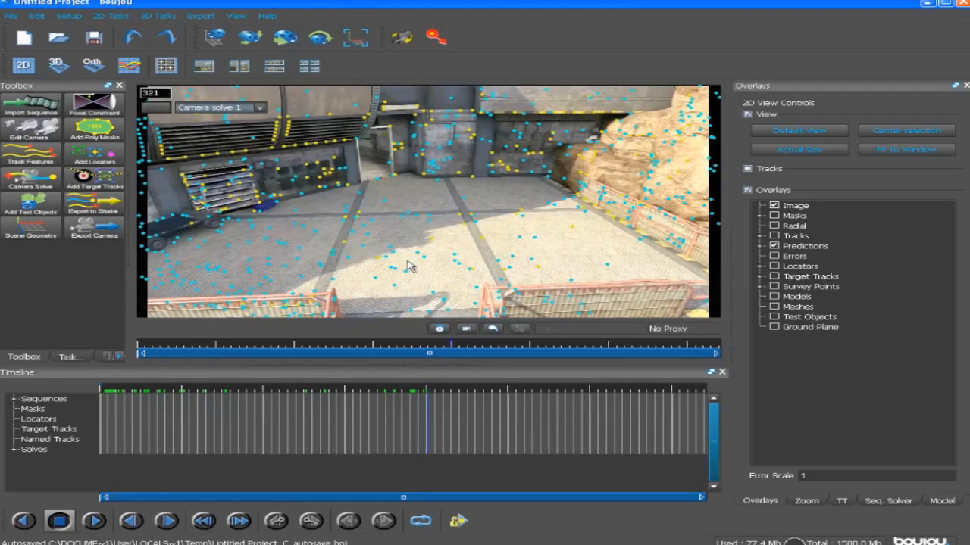
left_click_drag(427, 390, 434, 389)
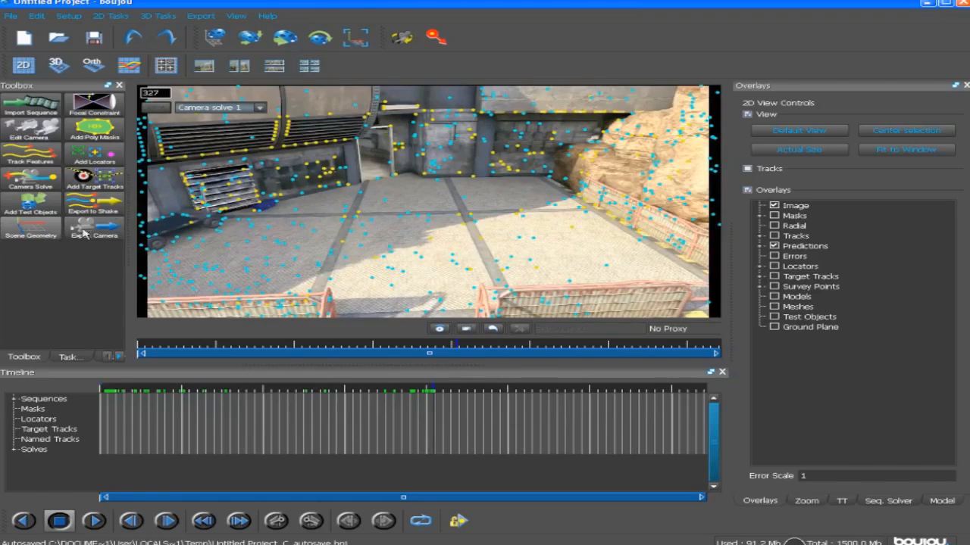
Add a coordinate frame hint in Scene Geometry and set its type to x-axis
left_click_drag(133, 91, 672, 263)
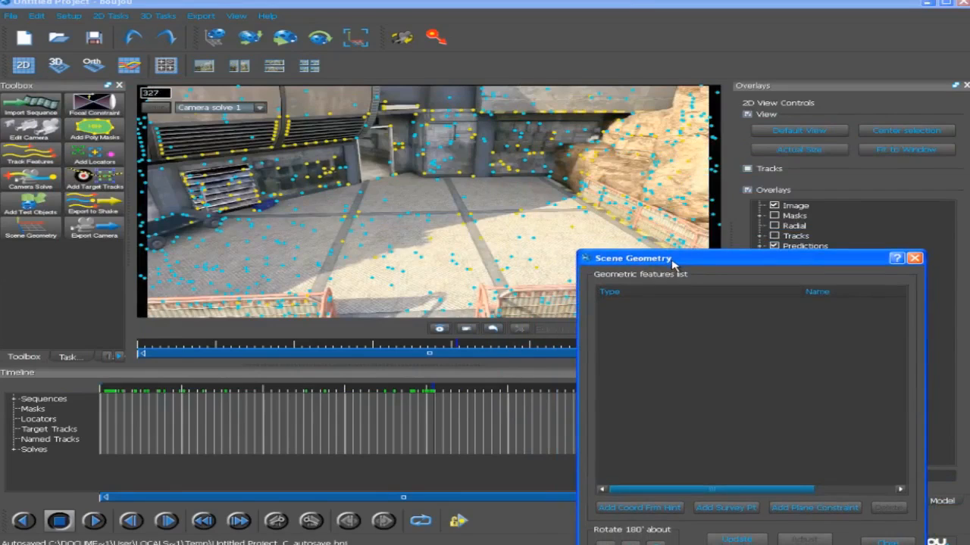
left_click(650, 510)
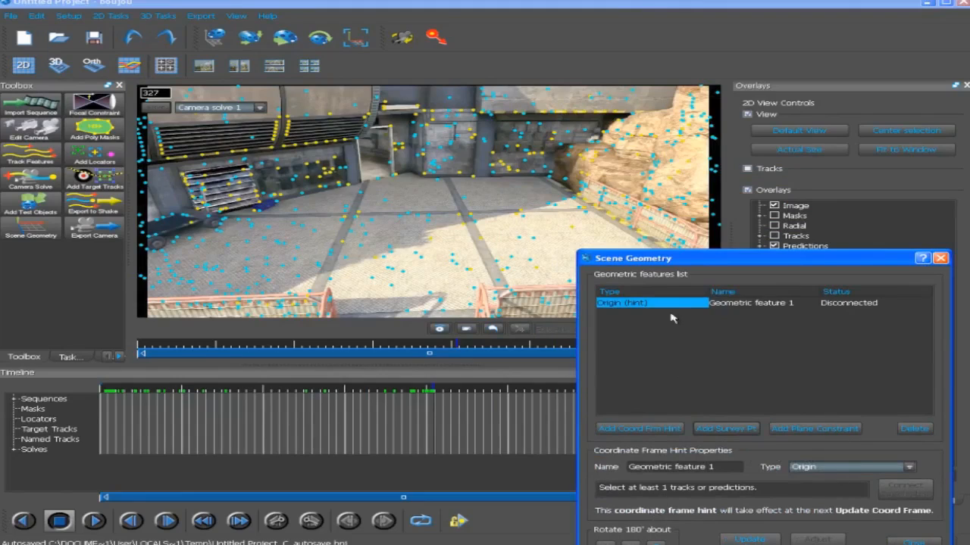
left_click(815, 468)
left_click(822, 485)
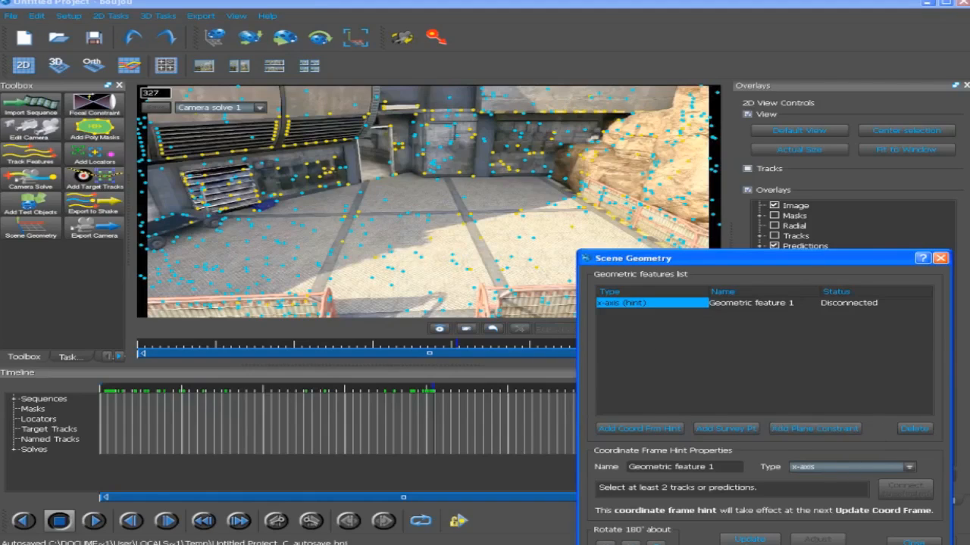
left_click(740, 544)
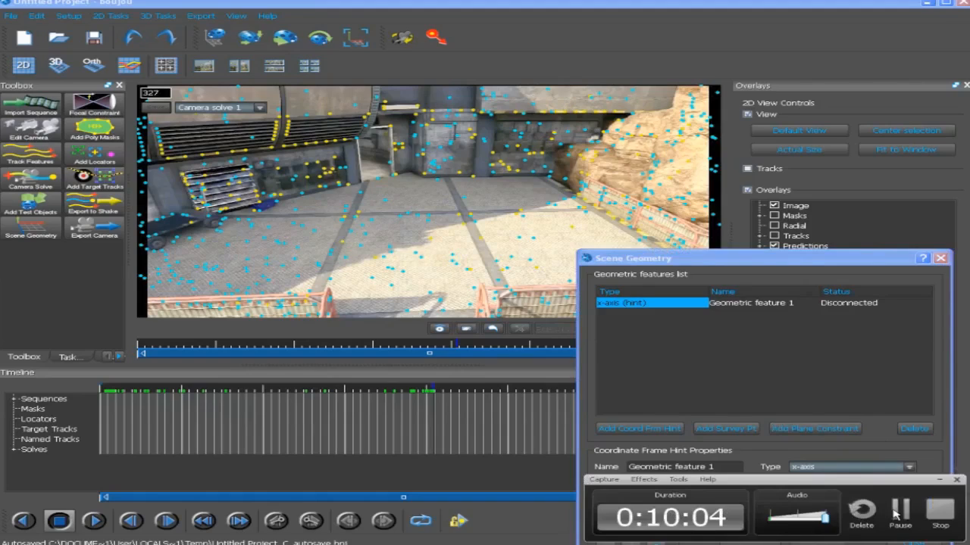
left_click(899, 512)
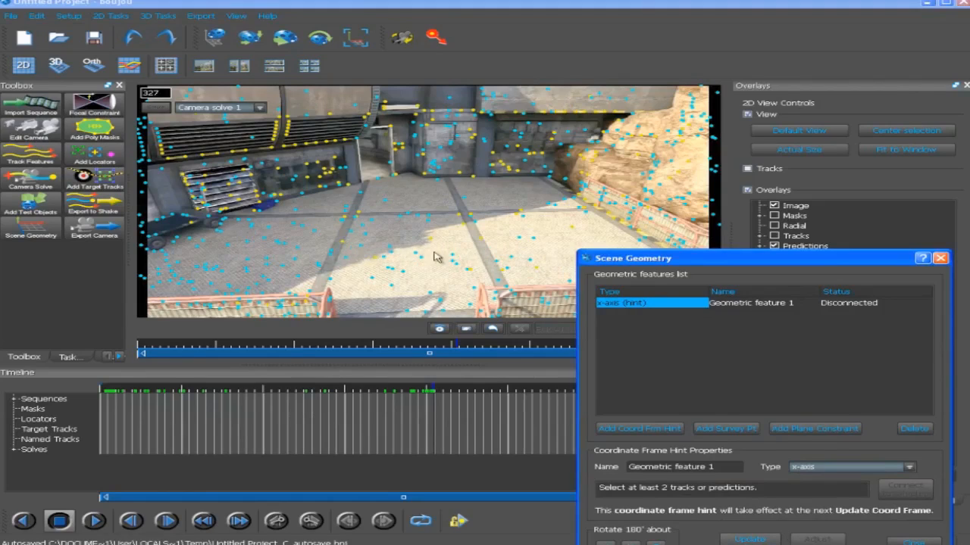
left_click(345, 241)
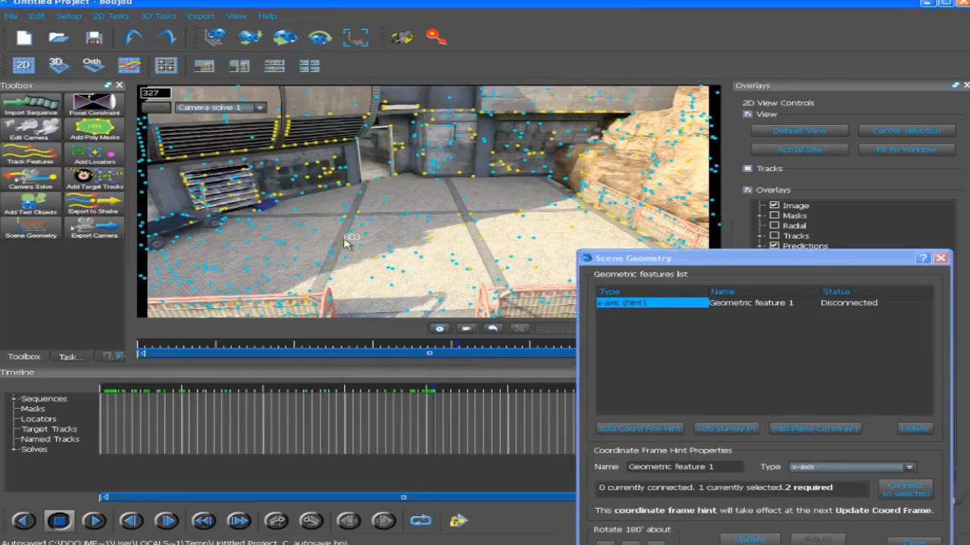
left_click(484, 242)
left_click(463, 247)
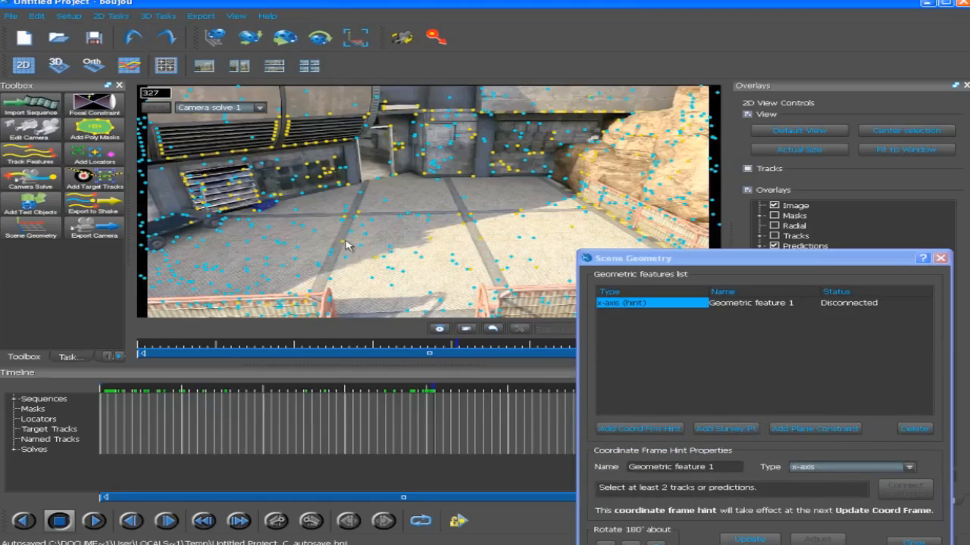
Select one track point on each of the two dark floor strips and connect both to the x-axis hint
left_click(345, 244)
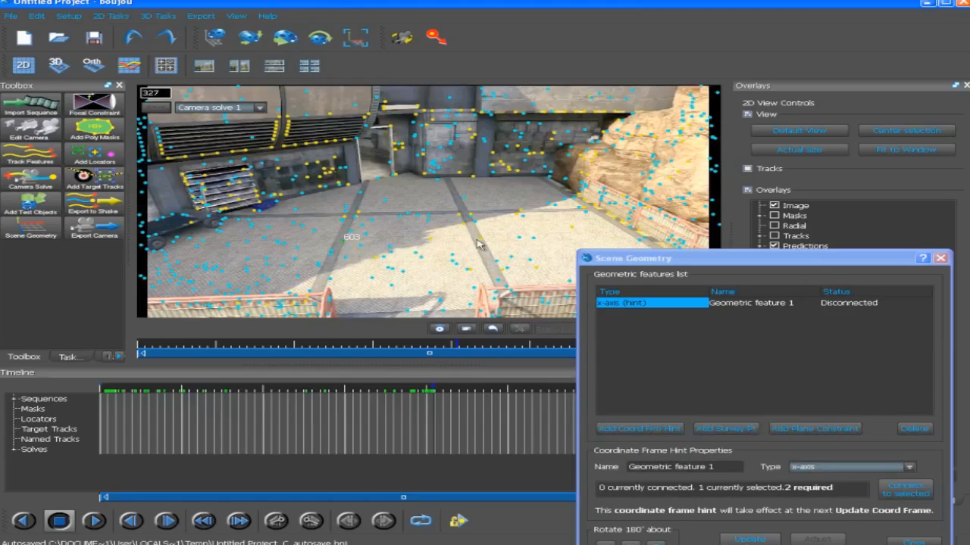
left_click(344, 242, "ctrl")
left_click(921, 497)
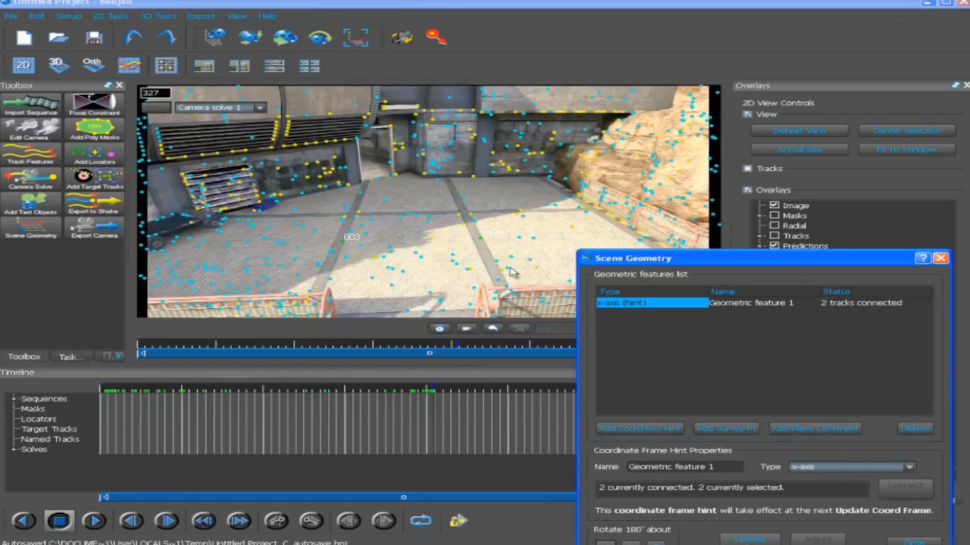
Add a second coordinate frame hint in Scene Geometry and set its type to z-axis
left_click(669, 429)
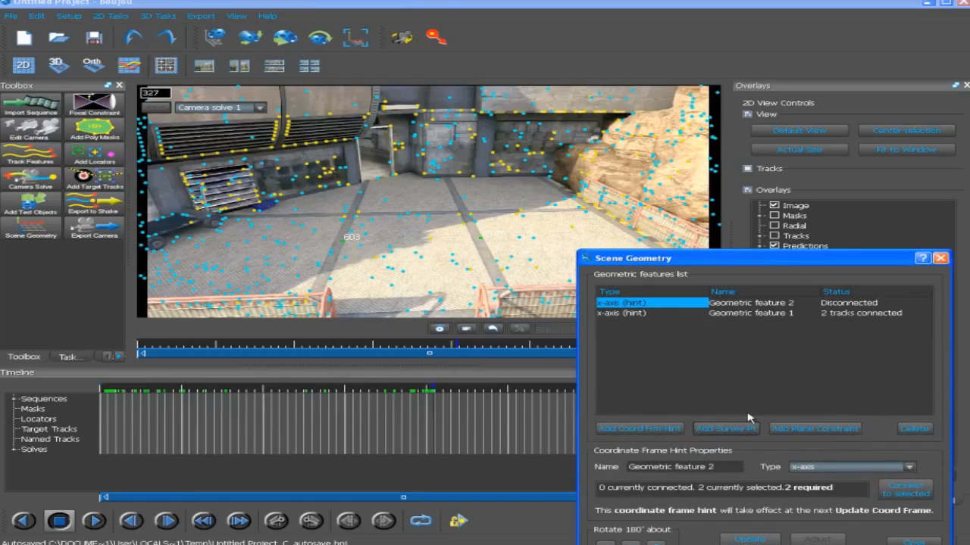
left_click(812, 468)
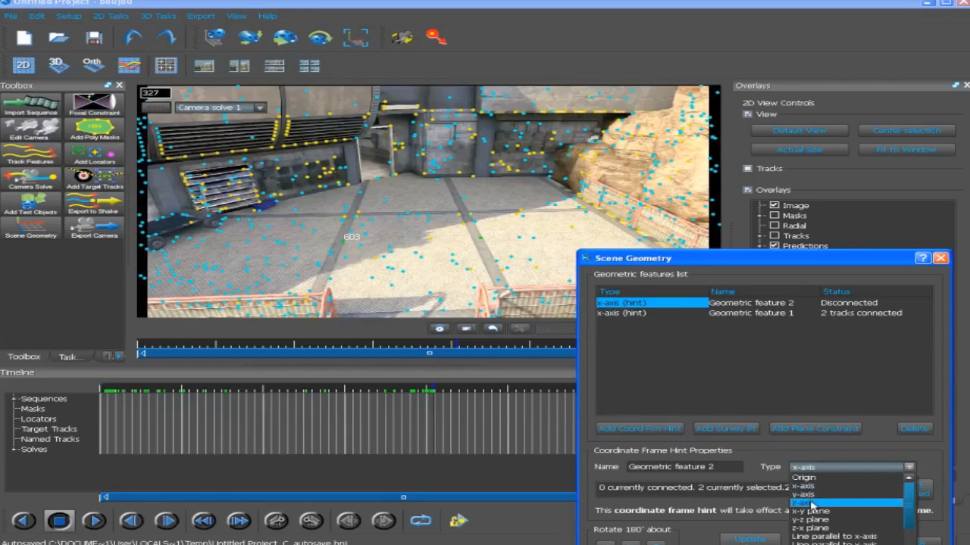
left_click(809, 503)
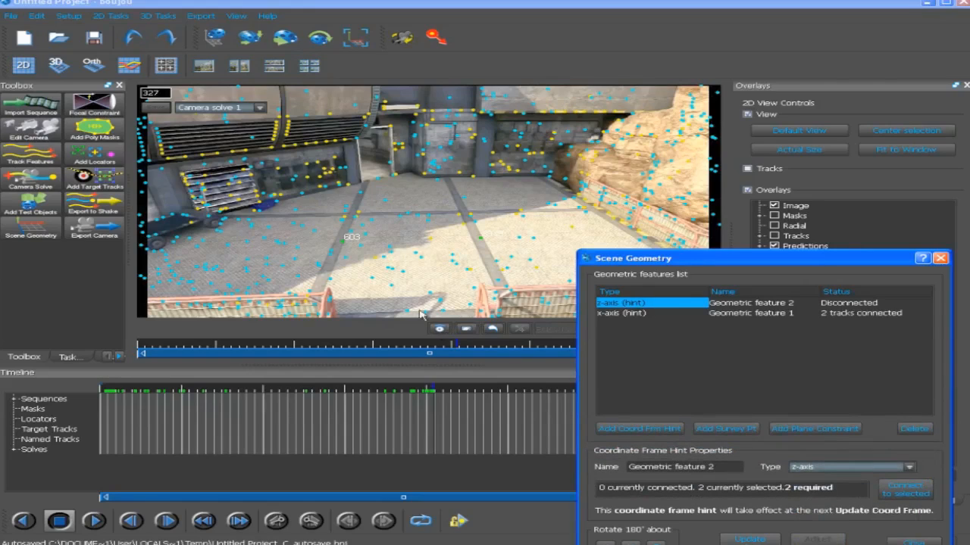
At frame 294, add two more floor track points to the x-axis pair's selection and connect all four to the z-axis hint
left_click(442, 280)
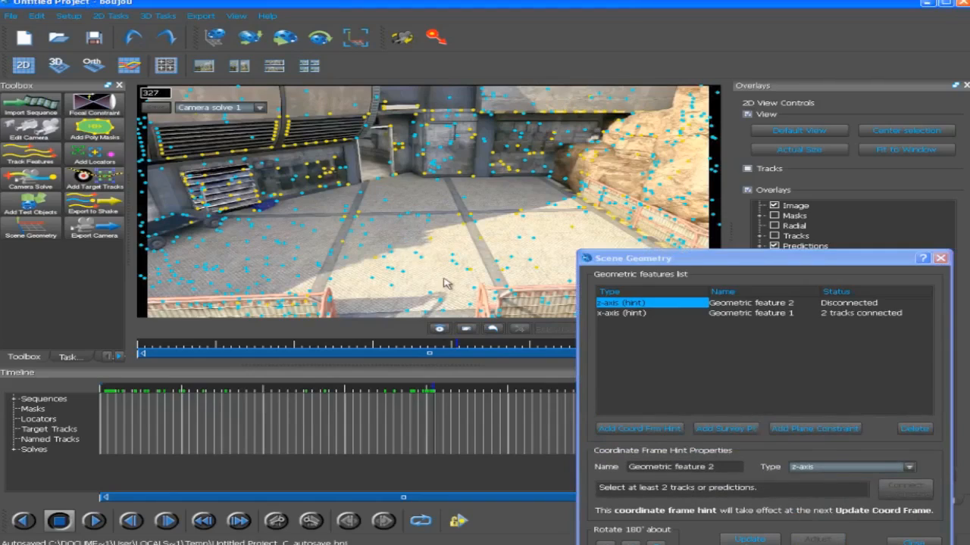
left_click(435, 390)
left_click_drag(435, 390, 377, 368)
left_click(618, 313)
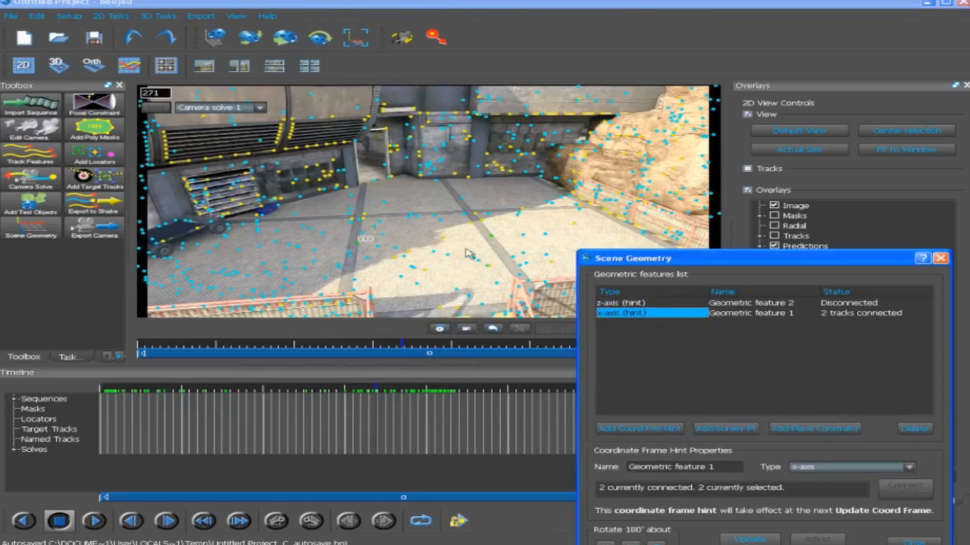
left_click_drag(382, 387, 400, 381)
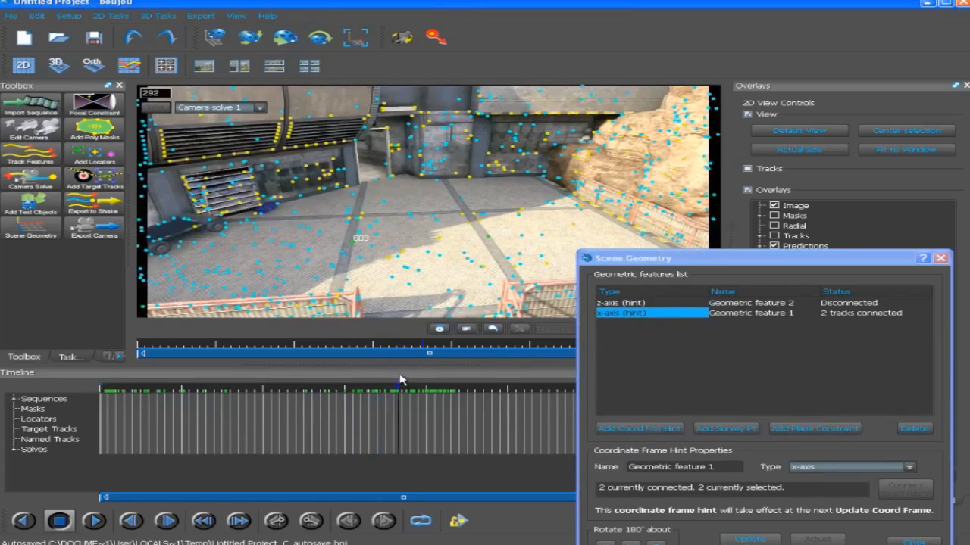
left_click(625, 303)
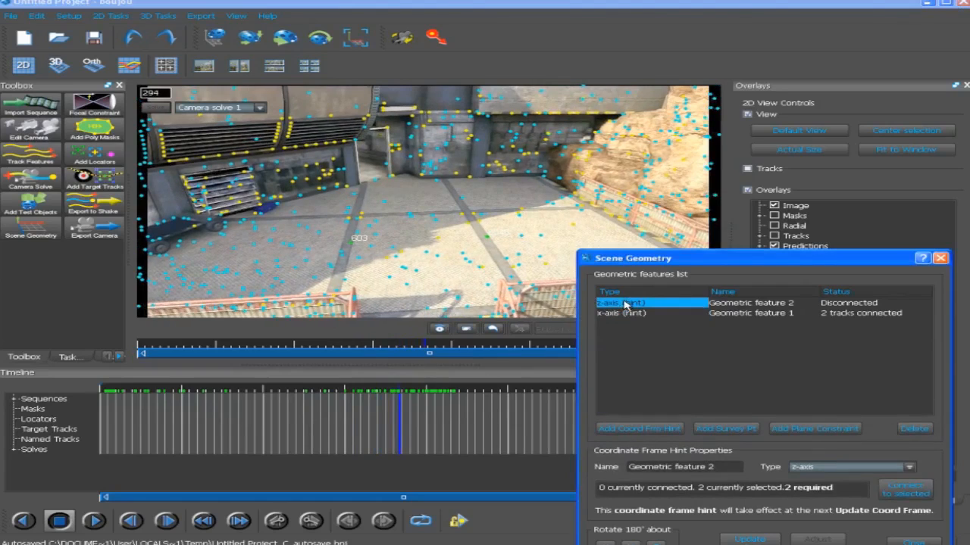
left_click(426, 309, "ctrl")
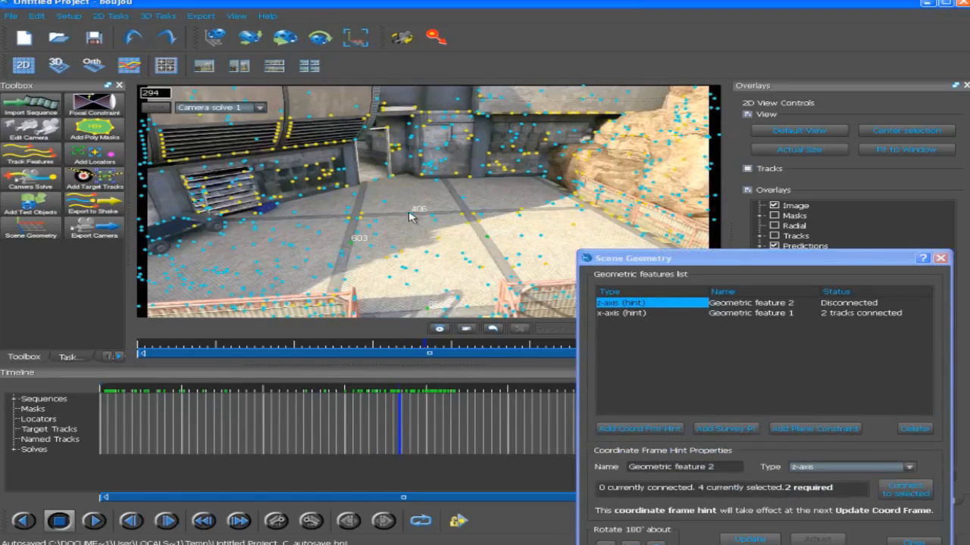
left_click(907, 491)
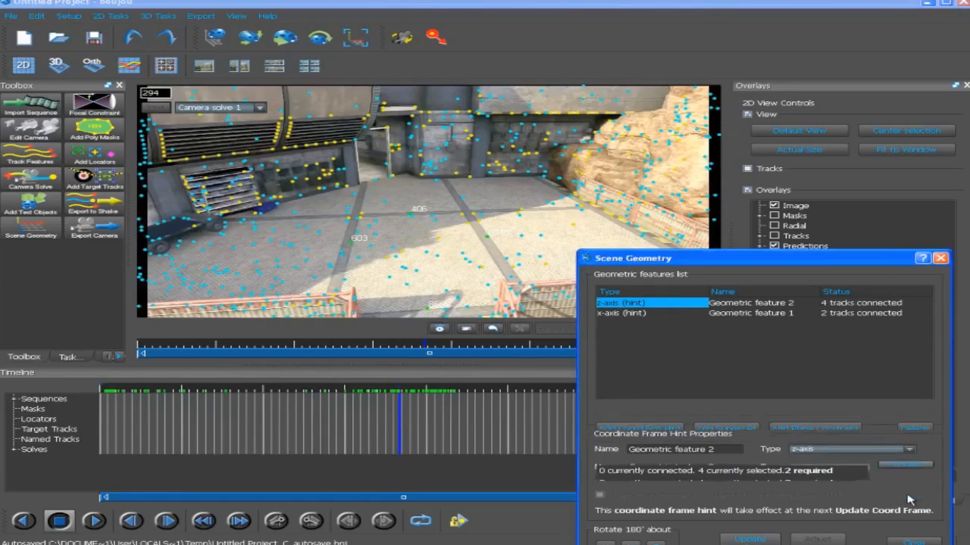
Add a third coordinate frame hint, set its type to Origin, and clear the track selection
left_click(623, 430)
left_click(801, 467)
left_click(803, 478)
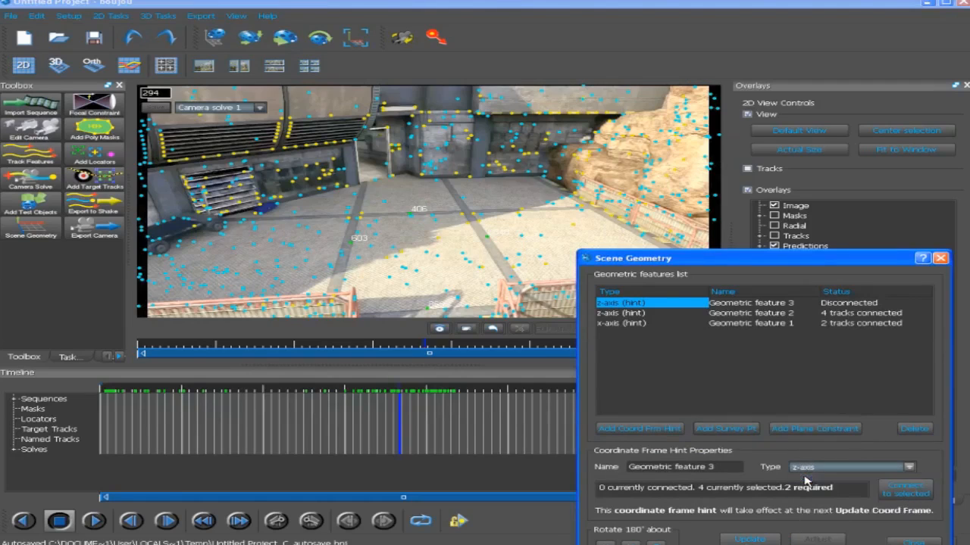
left_click(452, 285)
left_click(813, 468)
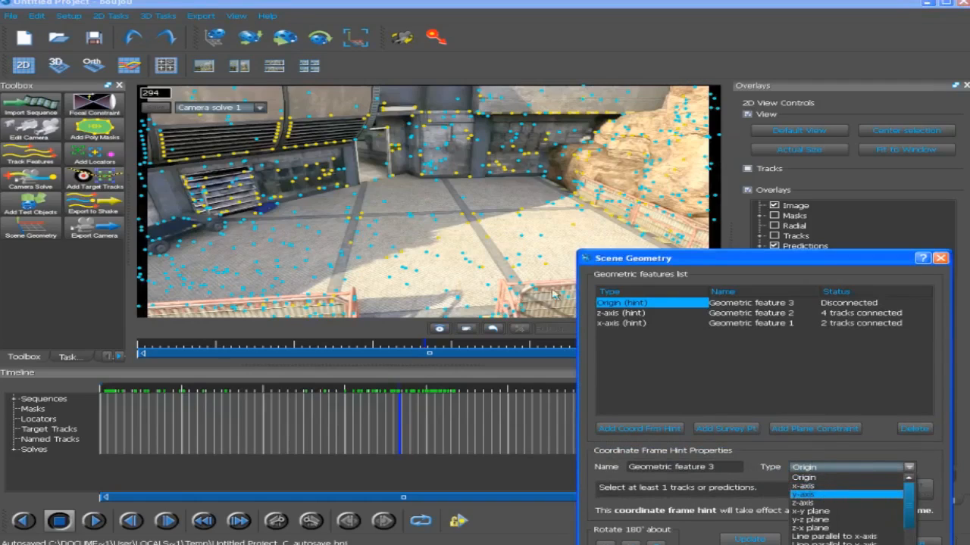
left_click(807, 482)
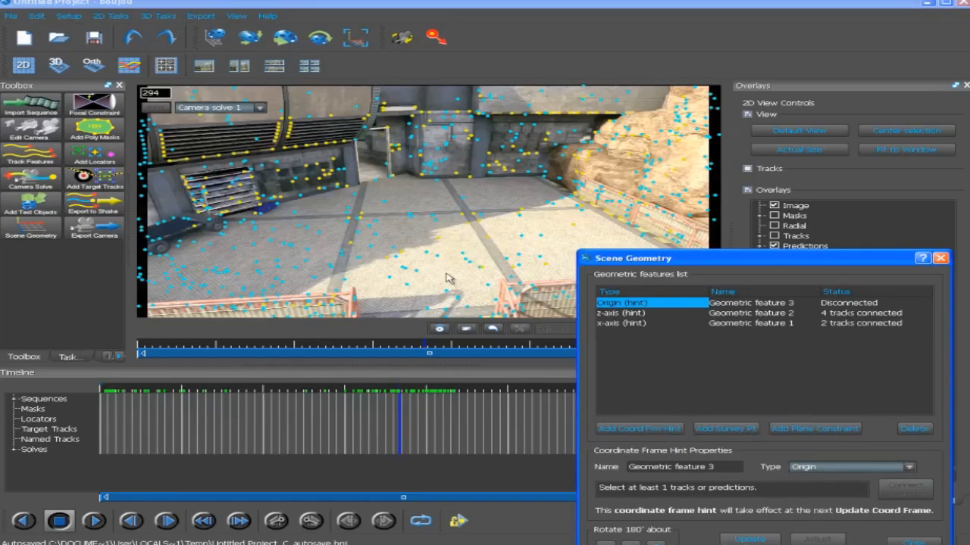
Compare where the tracks connected to the x-axis and z-axis hints lie on the floor, ending on the Origin hint
left_click(636, 324)
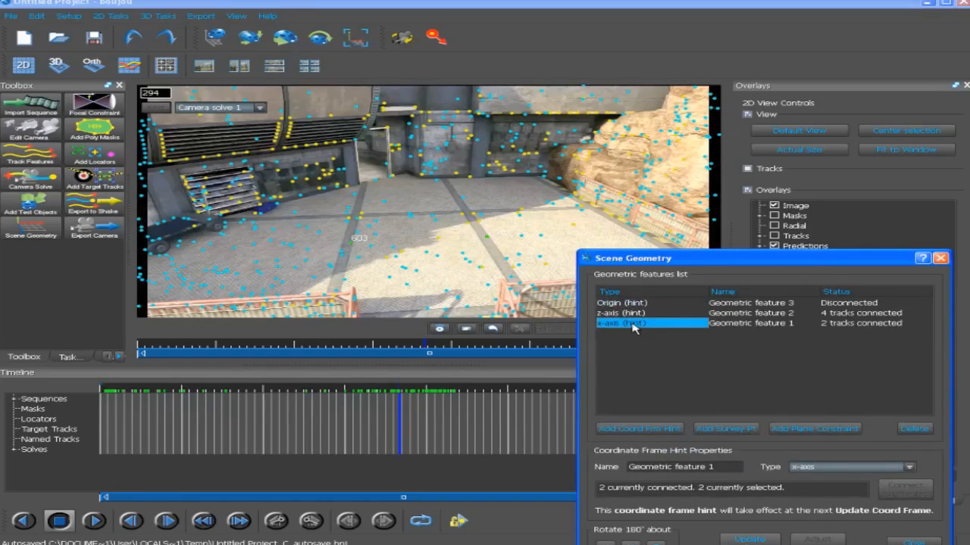
left_click(635, 313)
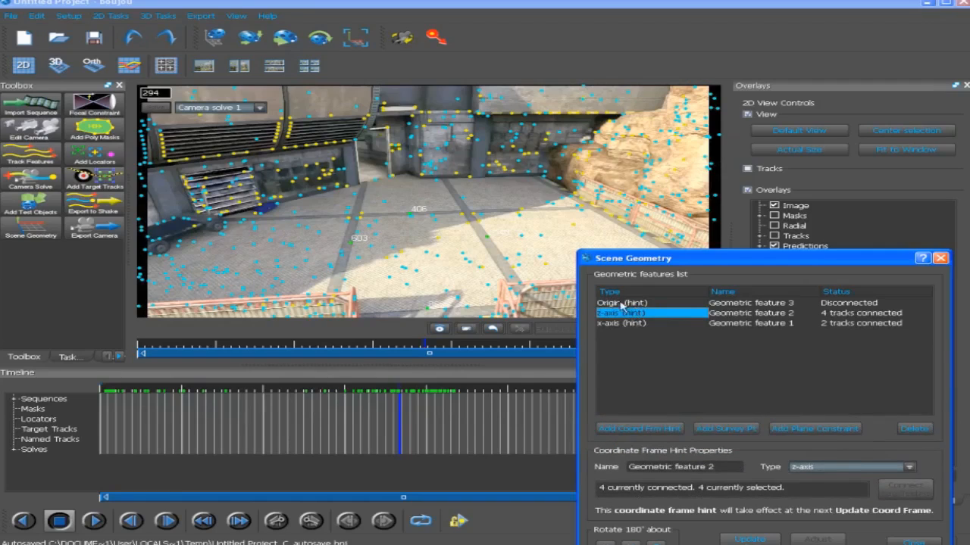
left_click(616, 304)
left_click(612, 325)
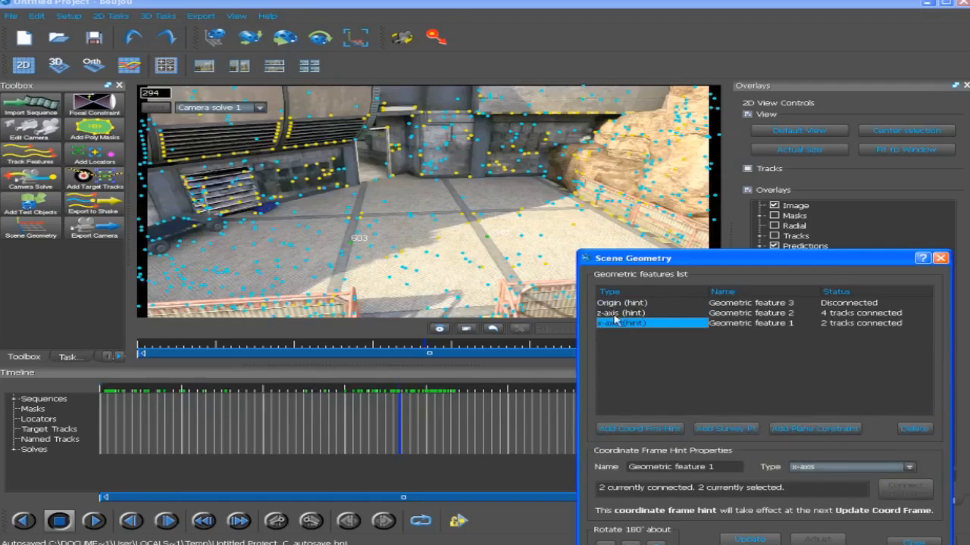
left_click(615, 305)
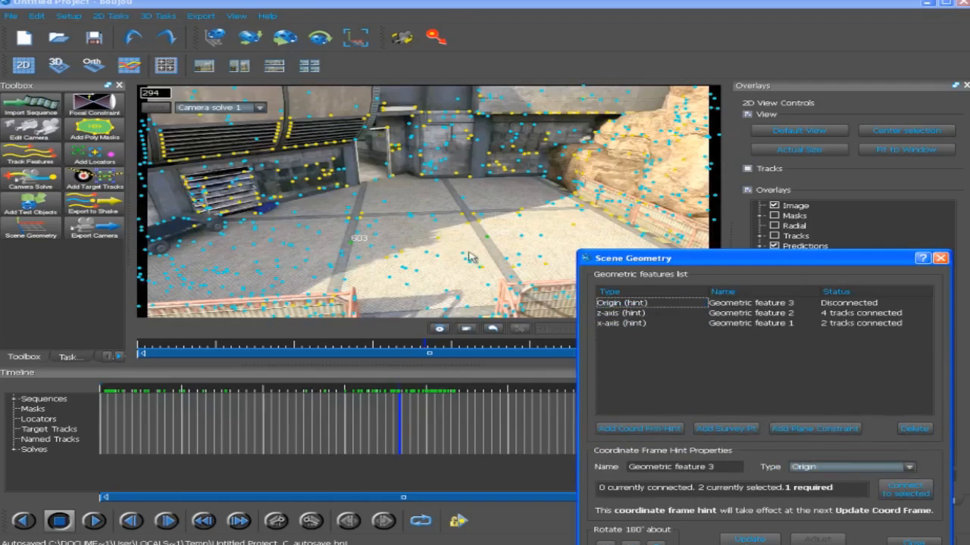
scroll(444, 246, "up", 3)
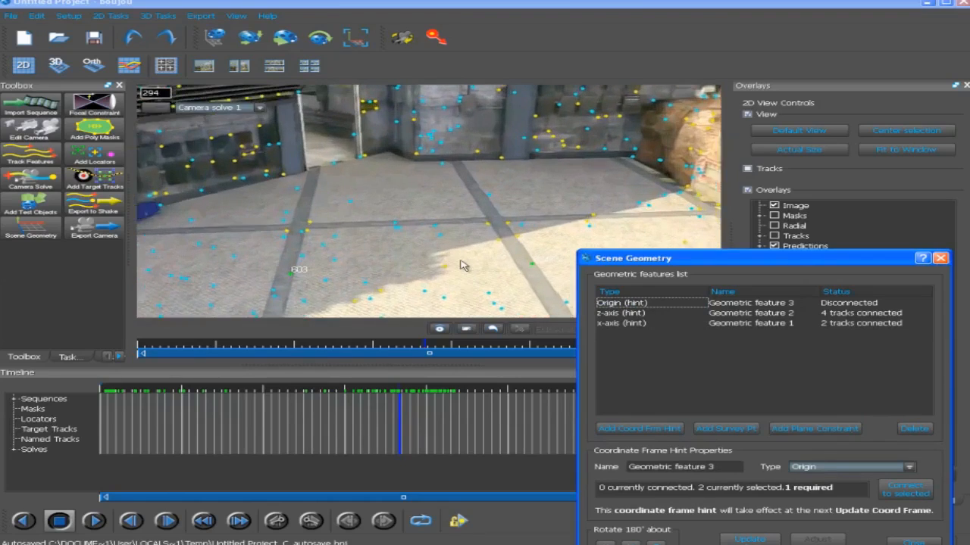
left_click(630, 308)
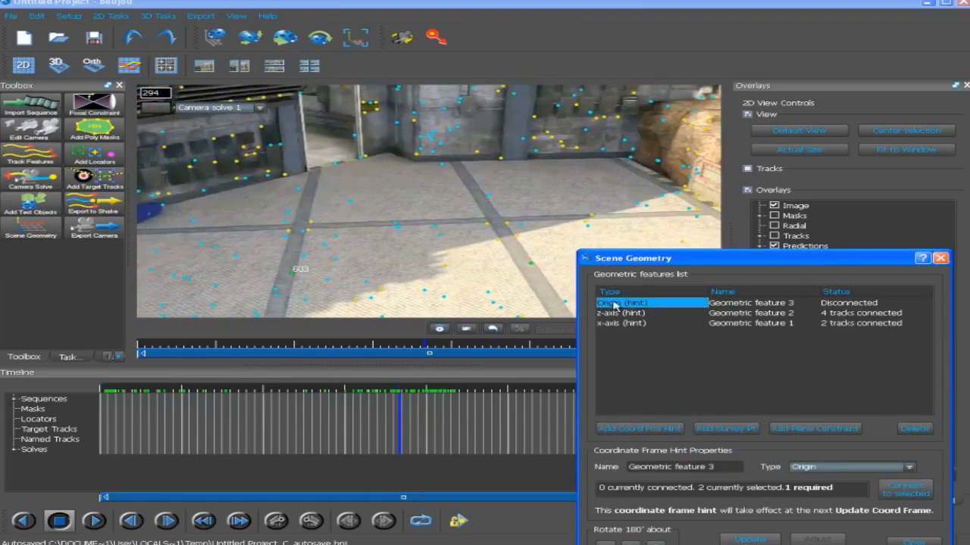
Select one track point at the shadow's edge between the two floor strips and connect it to the Origin hint
left_click(447, 270)
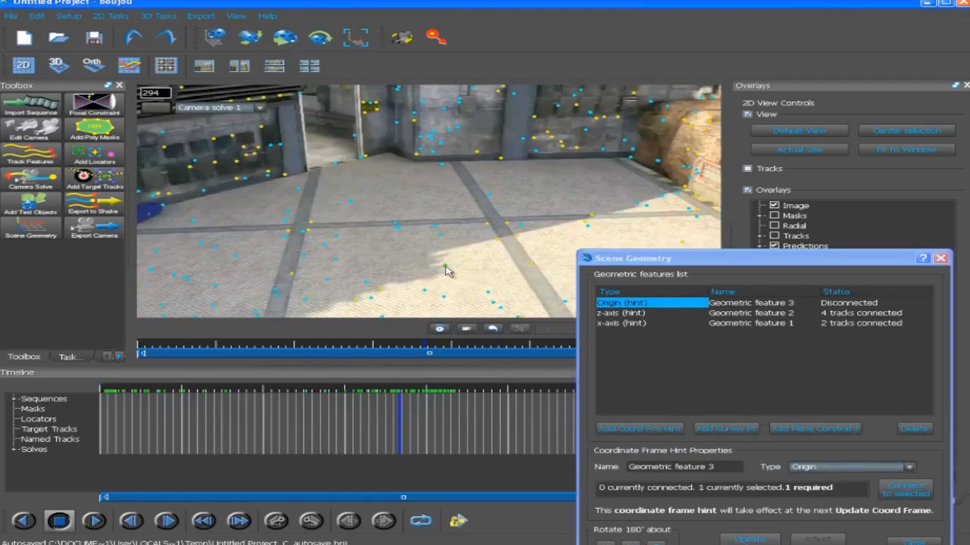
scroll(456, 271, "down", 2)
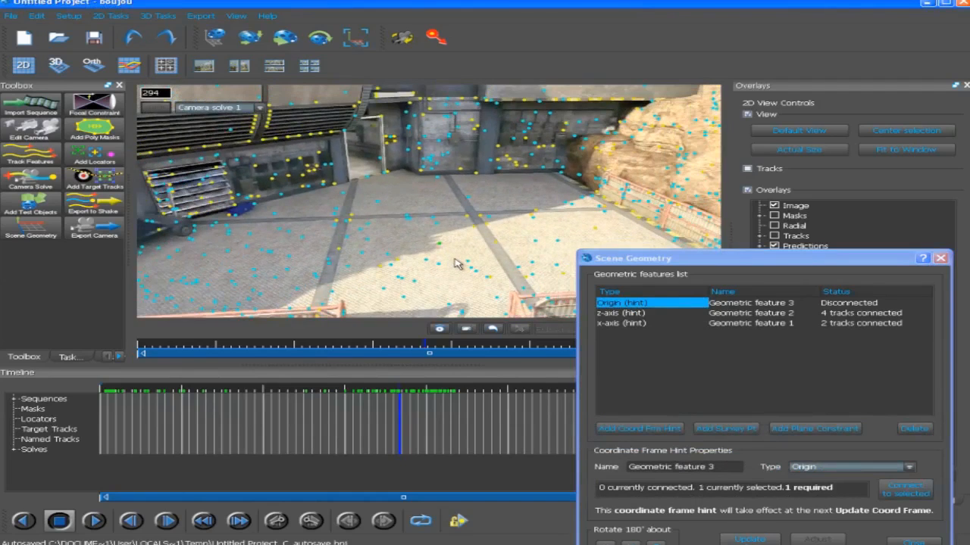
scroll(455, 264, "up", 1)
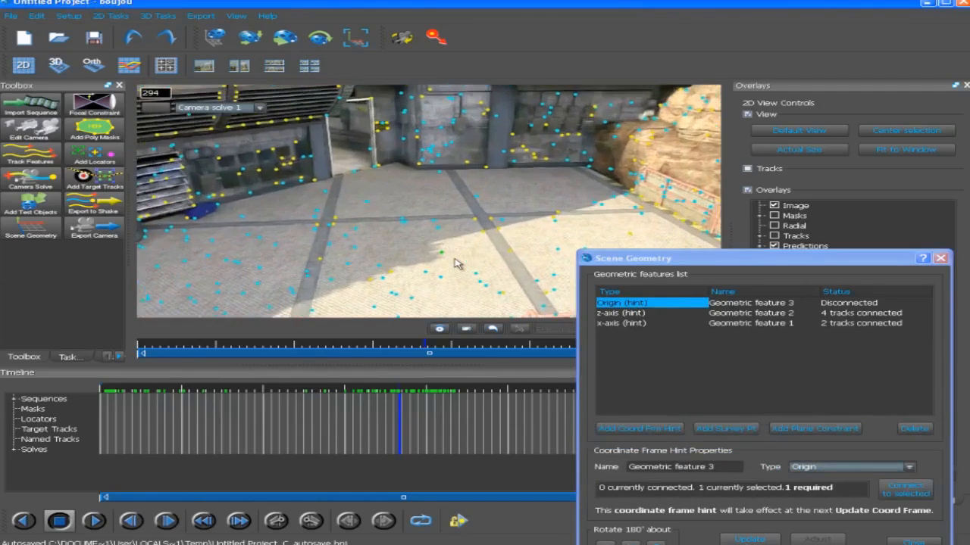
left_click(609, 313)
left_click(615, 325)
left_click(617, 313)
left_click(620, 304)
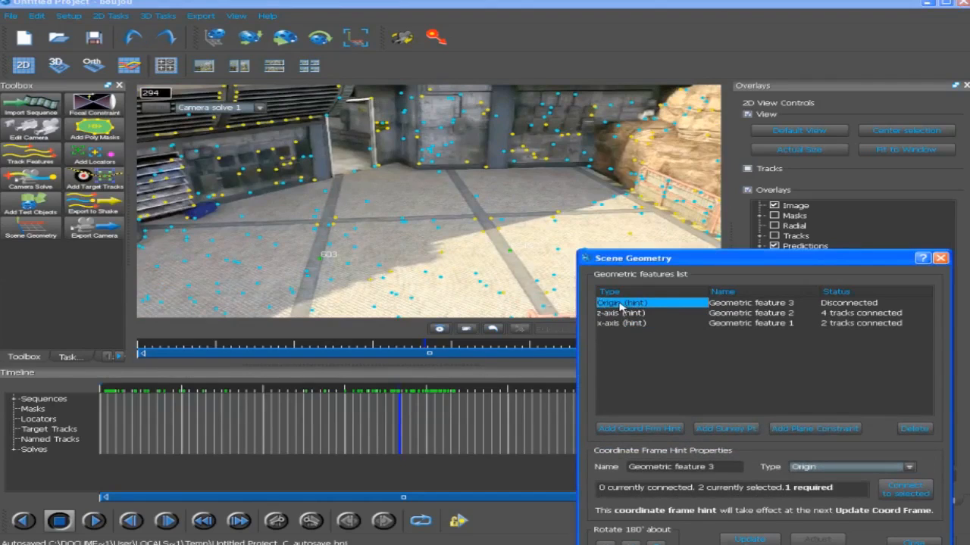
left_click(443, 253)
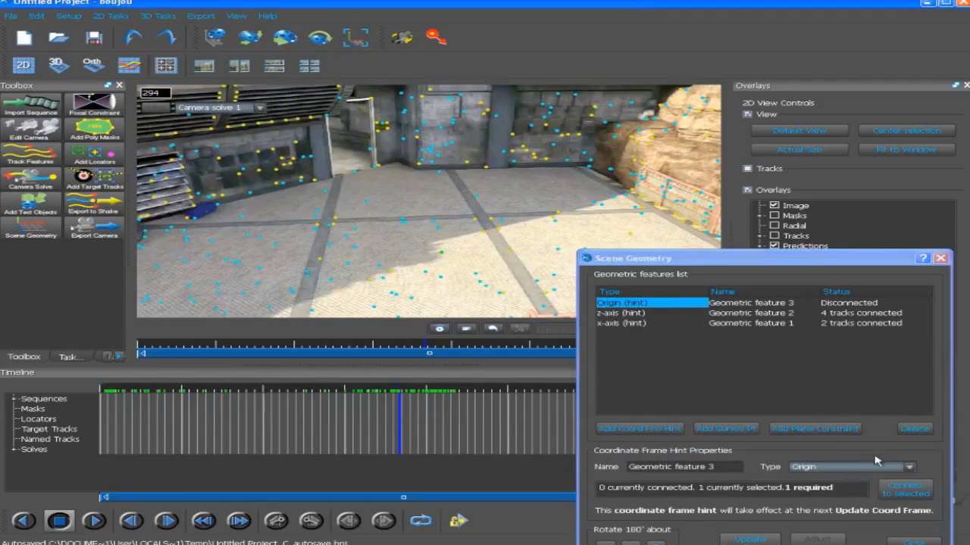
left_click(905, 490)
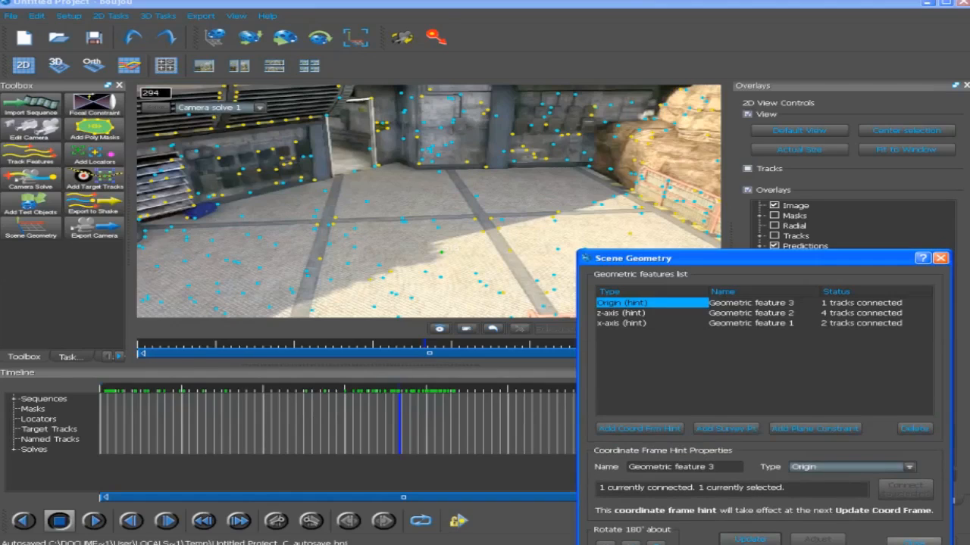
Close Scene Geometry and add a solid Ladybird test object at 100% opacity with no alignment
key("Escape")
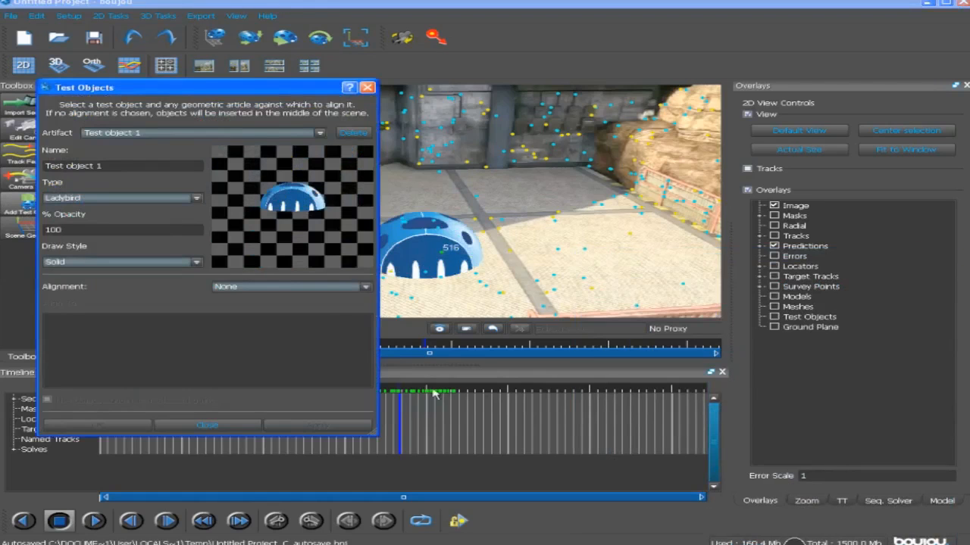
left_click_drag(305, 91, 798, 244)
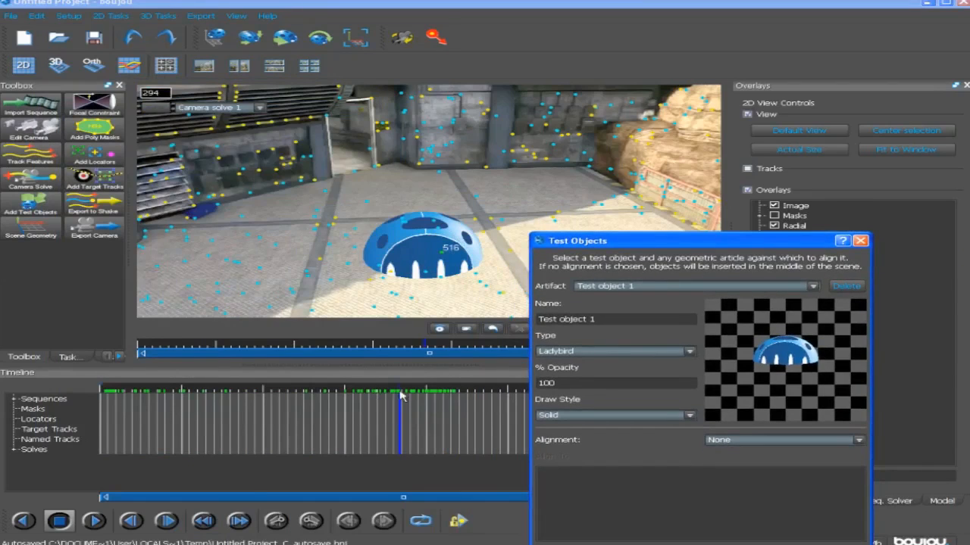
Check how the ladybird sticks to the floor from frame 4 through frame 531, and close the Test Objects settings
left_click_drag(427, 350, 263, 347)
left_click_drag(174, 342, 141, 345)
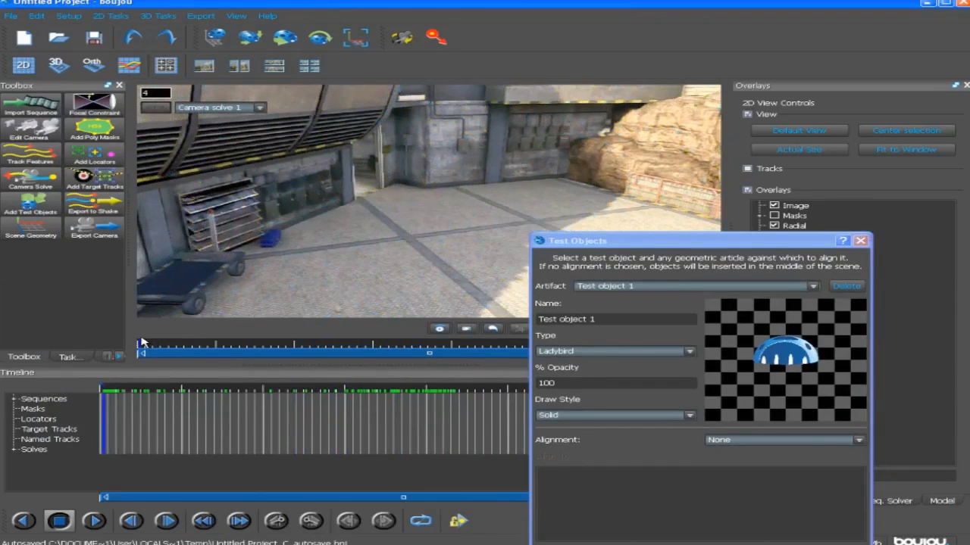
left_click(578, 250)
left_click_drag(577, 249, 670, 350)
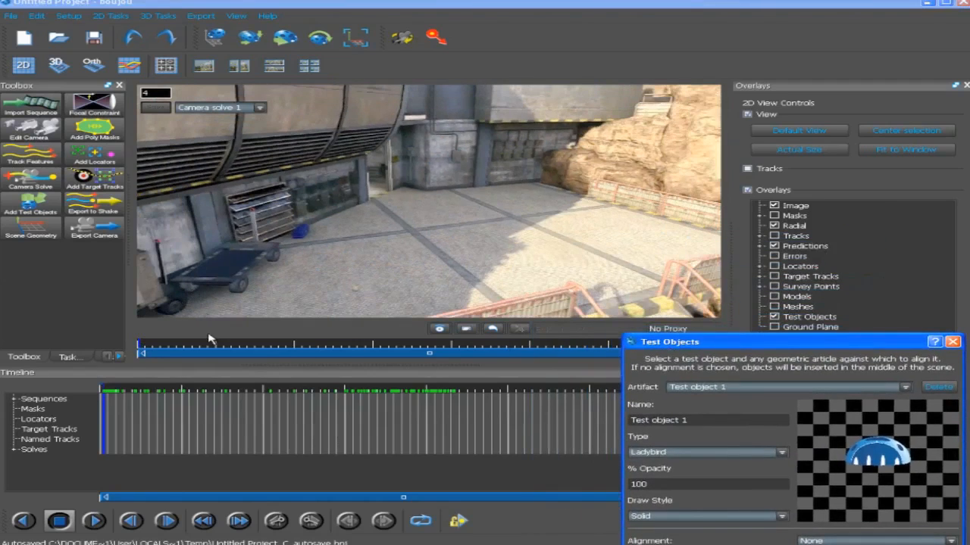
left_click_drag(146, 347, 558, 263)
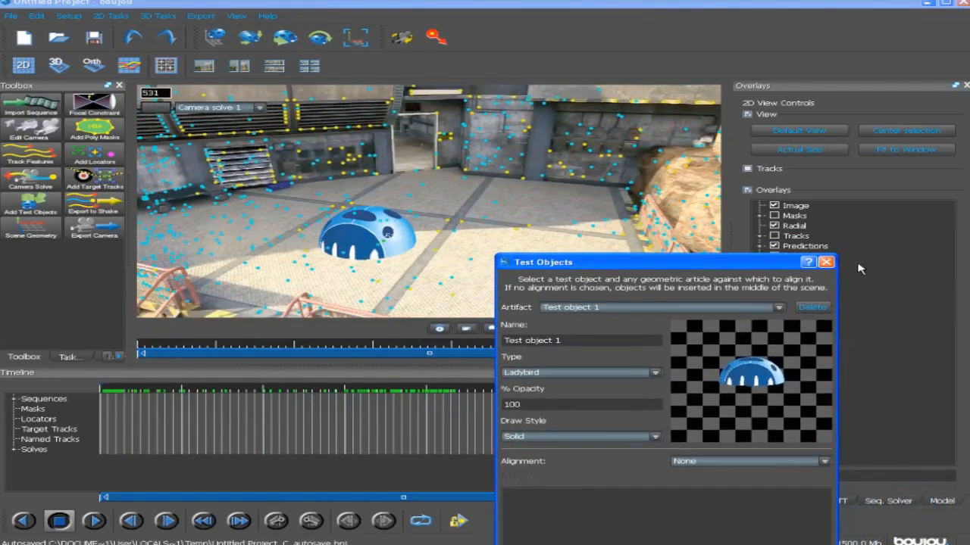
left_click(826, 262)
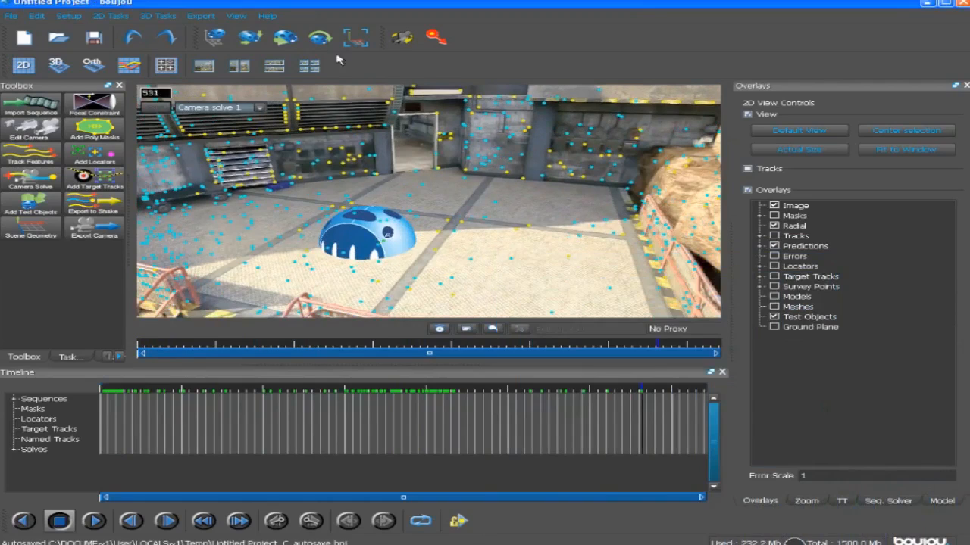
Start a camera solve export for Camera solve 1 with the export type Cinema 4D (*.c4d)
left_click(200, 16)
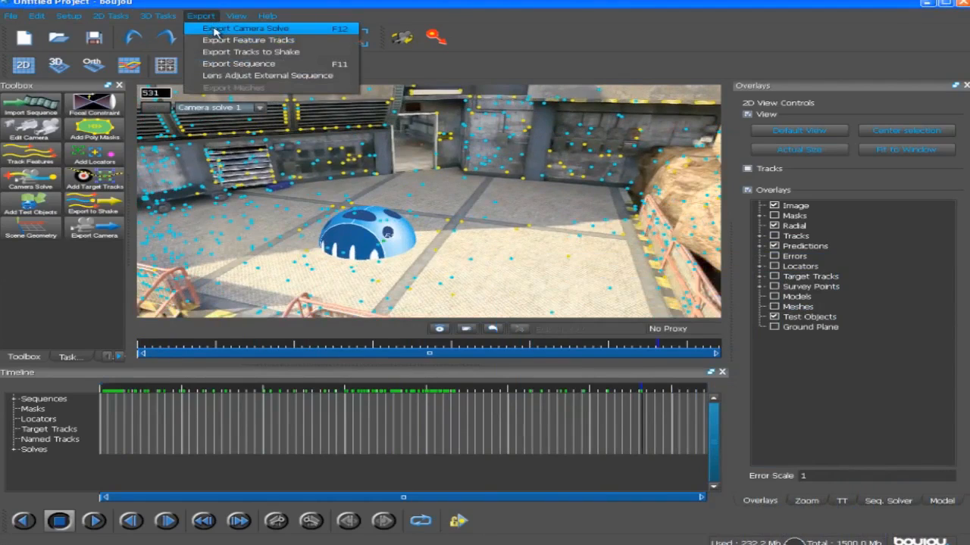
left_click(216, 30)
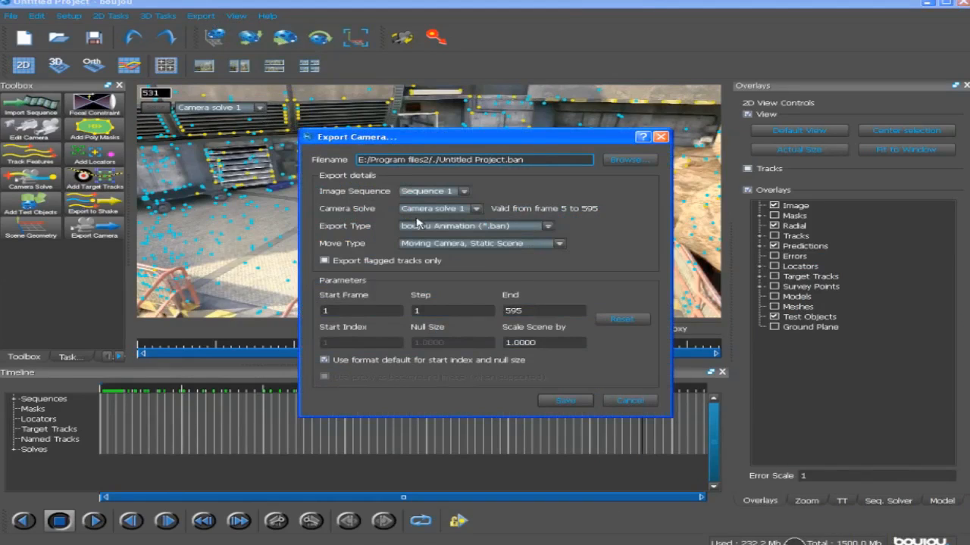
left_click(459, 226)
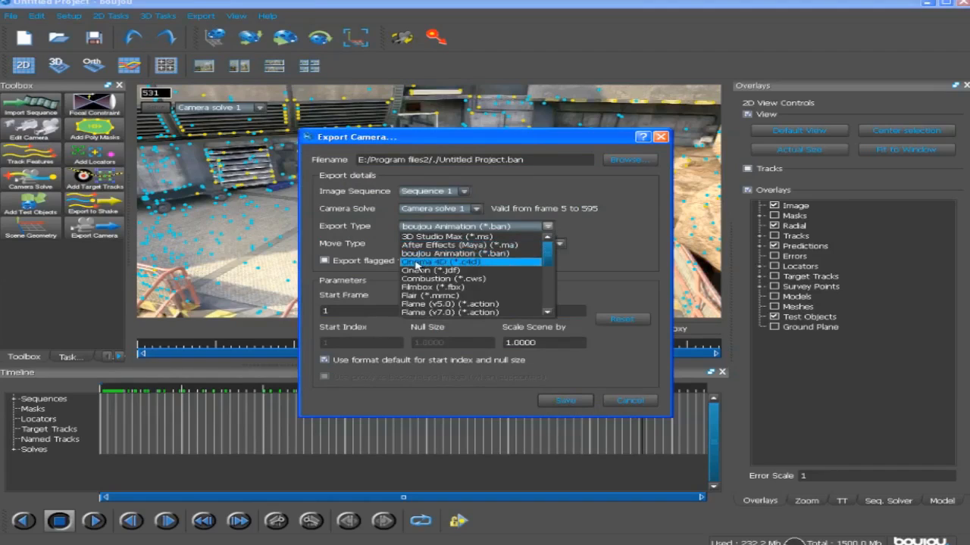
left_click(417, 262)
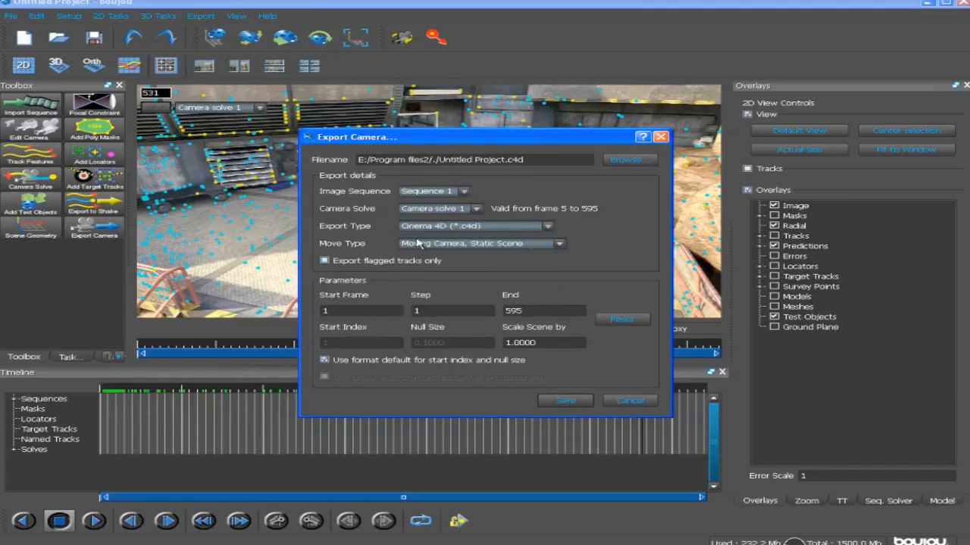
Set the export destination to the existing file tiff.c4d on the KINGSTON (F:) drive
left_click(620, 161)
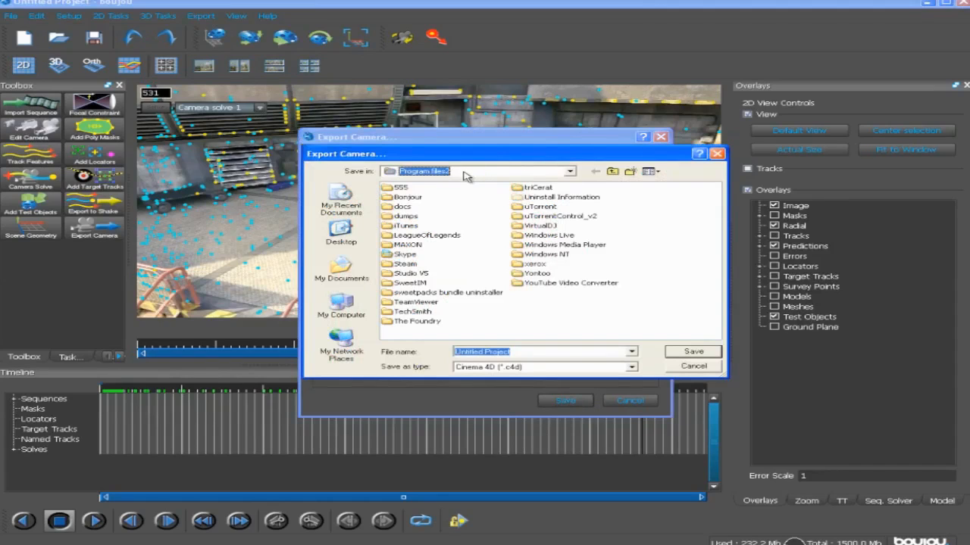
left_click(465, 173)
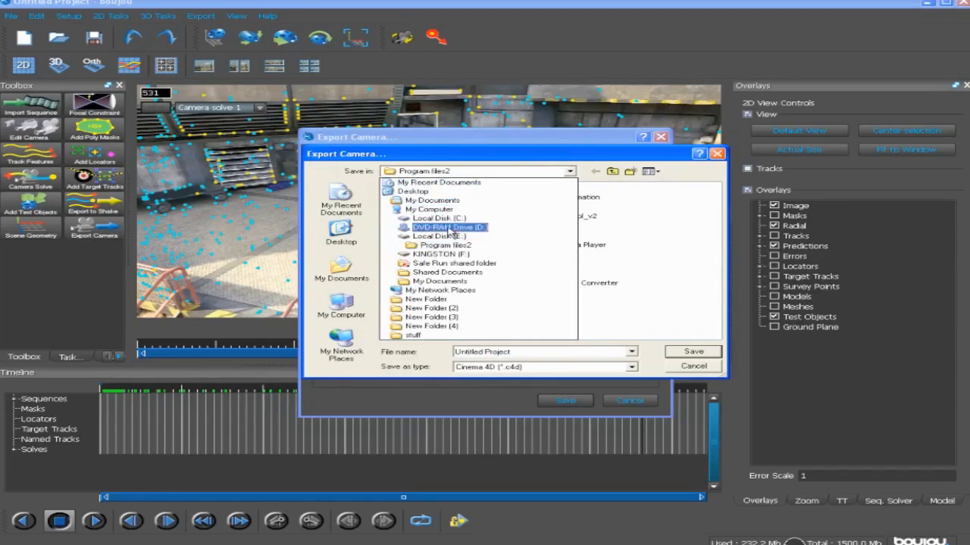
left_click(445, 254)
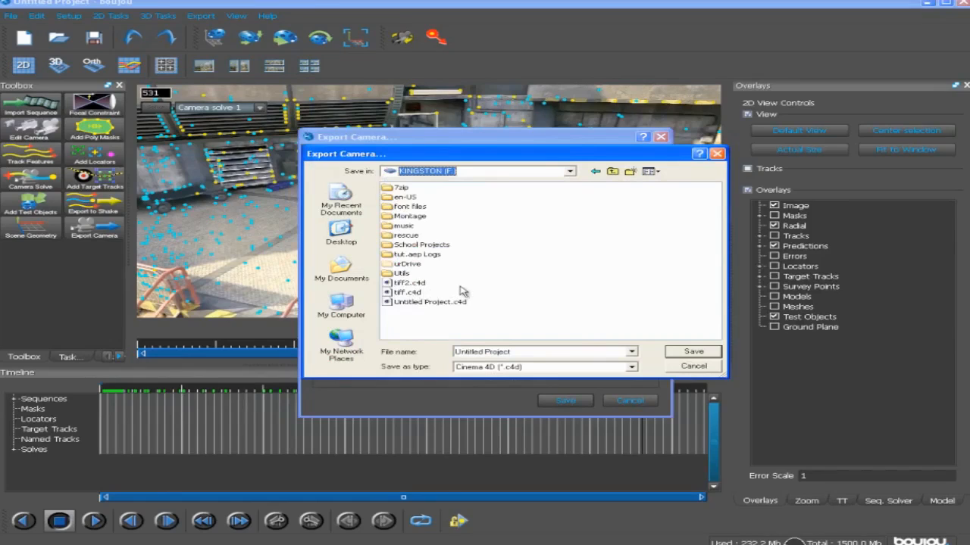
left_click(402, 292)
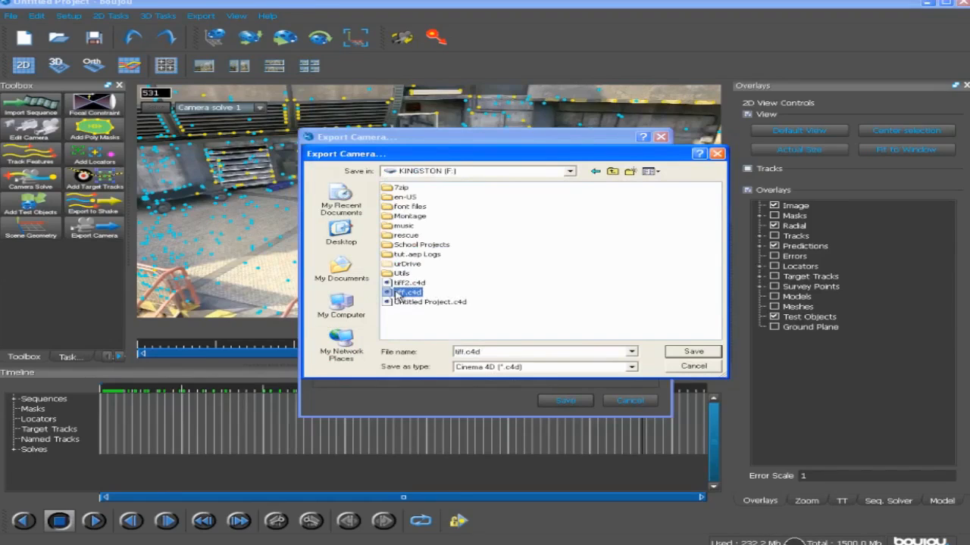
left_click(691, 353)
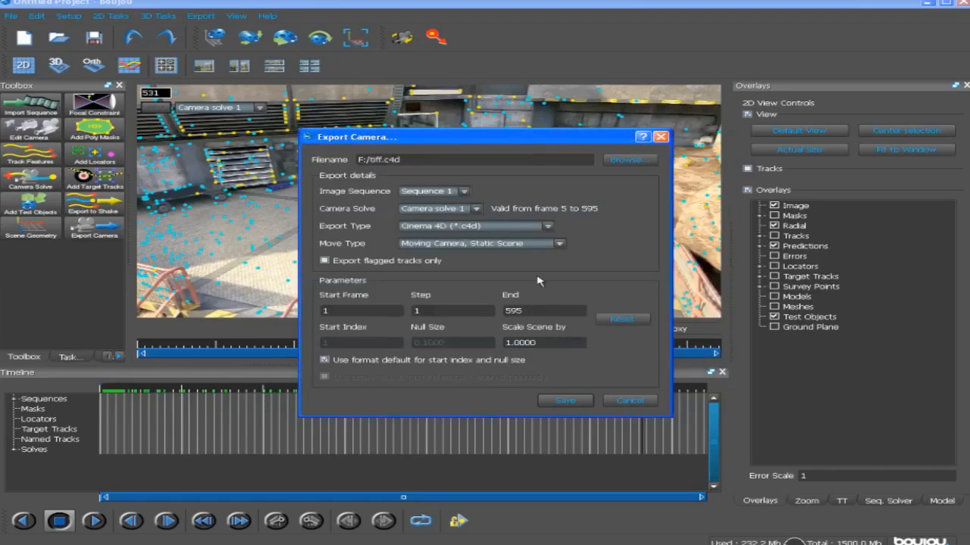
Set the export's scene scale to 100 and save the camera, overwriting the existing tiff.c4d
left_click(537, 343)
left_click_drag(537, 342, 505, 338)
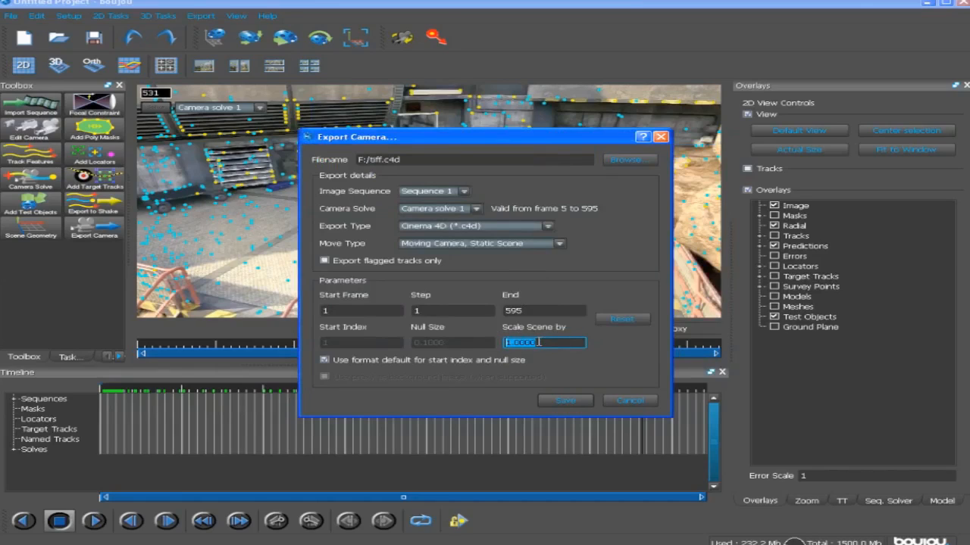
type("1")
left_click(563, 401)
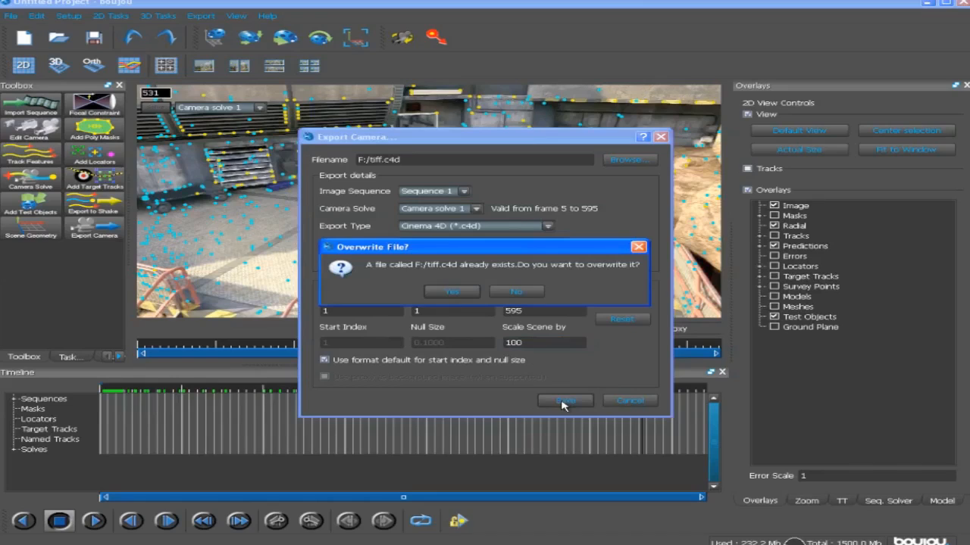
left_click(453, 294)
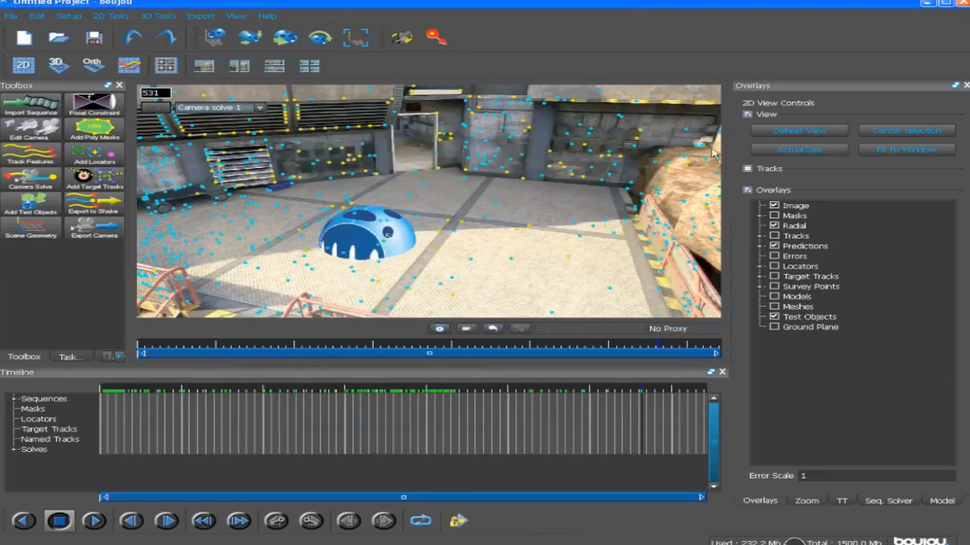
Save the boujou project over Untitled Project.bpj on the KINGSTON (F:) drive
left_click(16, 21)
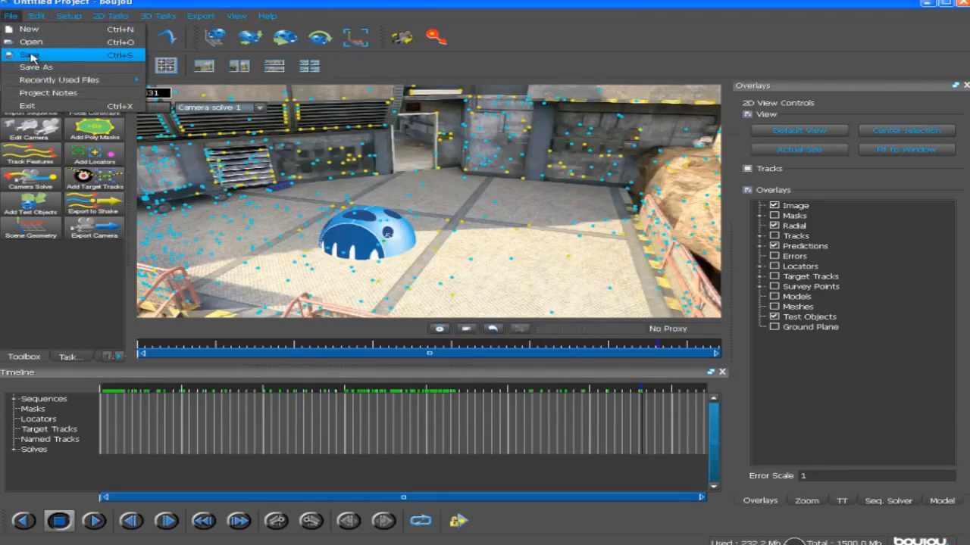
left_click(97, 60)
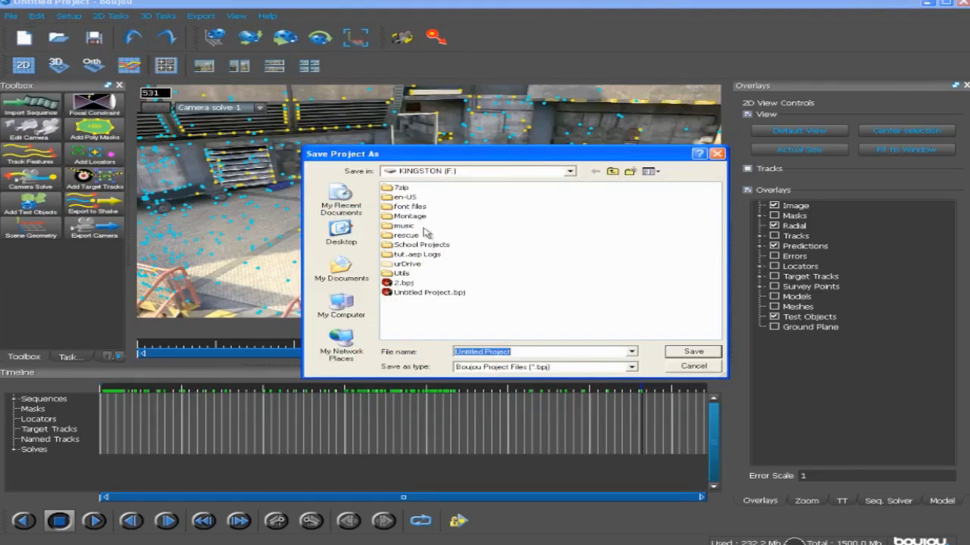
double_click(422, 293)
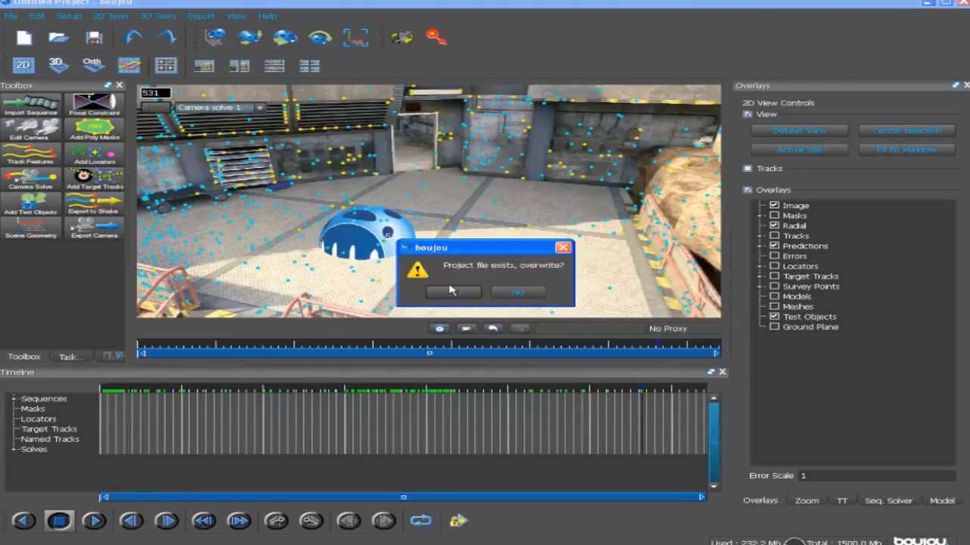
left_click(452, 293)
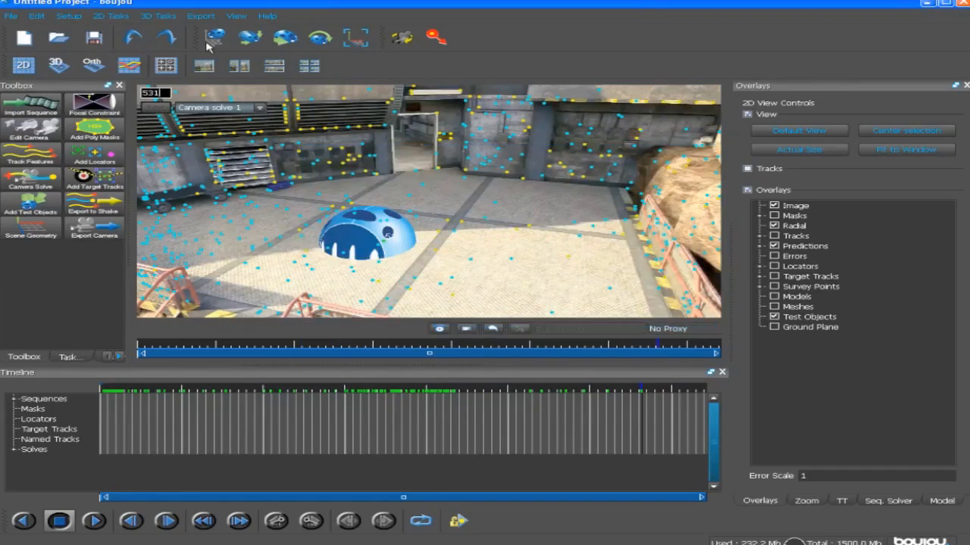
Examine the solved camera and track points in the 3D view across the whole sequence, and return to the 2D view
left_click(57, 65)
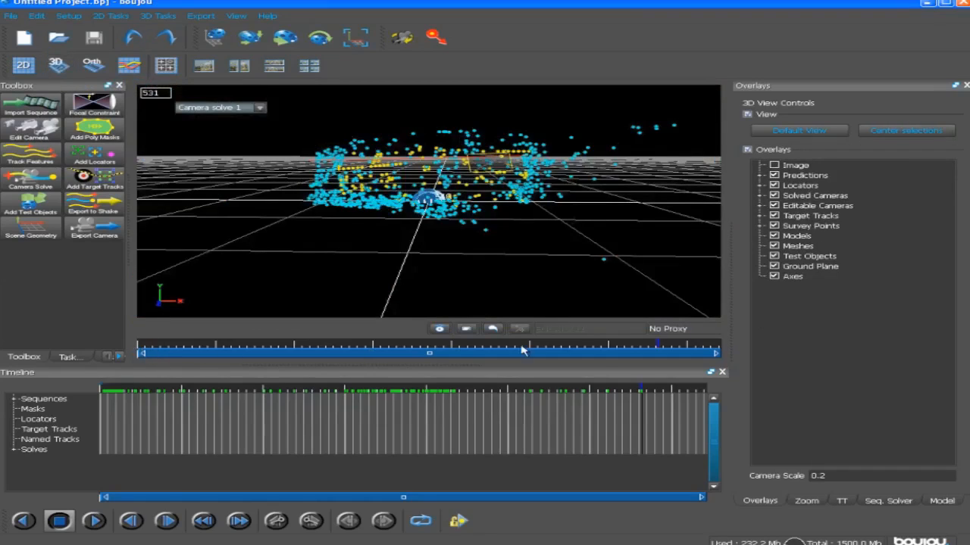
left_click_drag(656, 343, 639, 347)
left_click_drag(512, 346, 419, 344)
left_click_drag(174, 346, 144, 346)
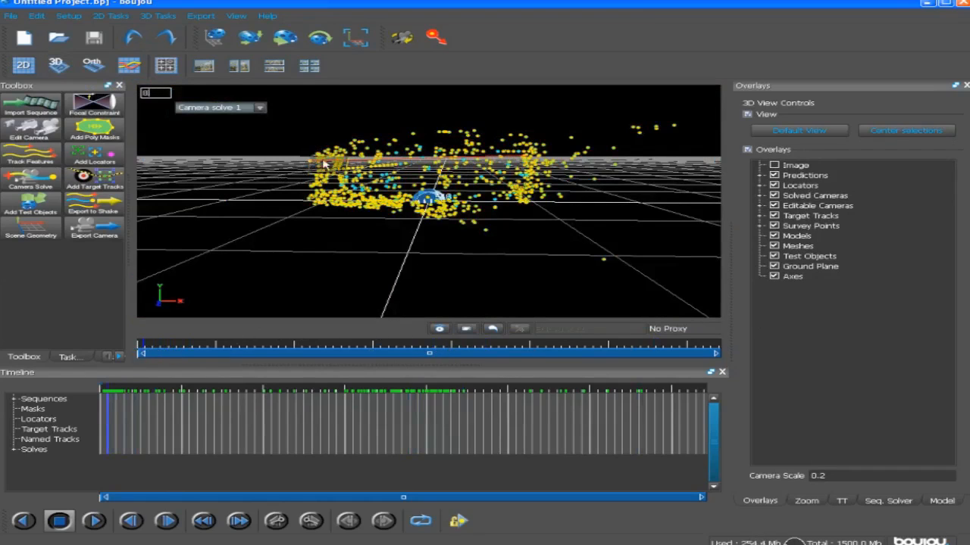
left_click_drag(150, 351, 288, 348)
left_click_drag(409, 346, 705, 341)
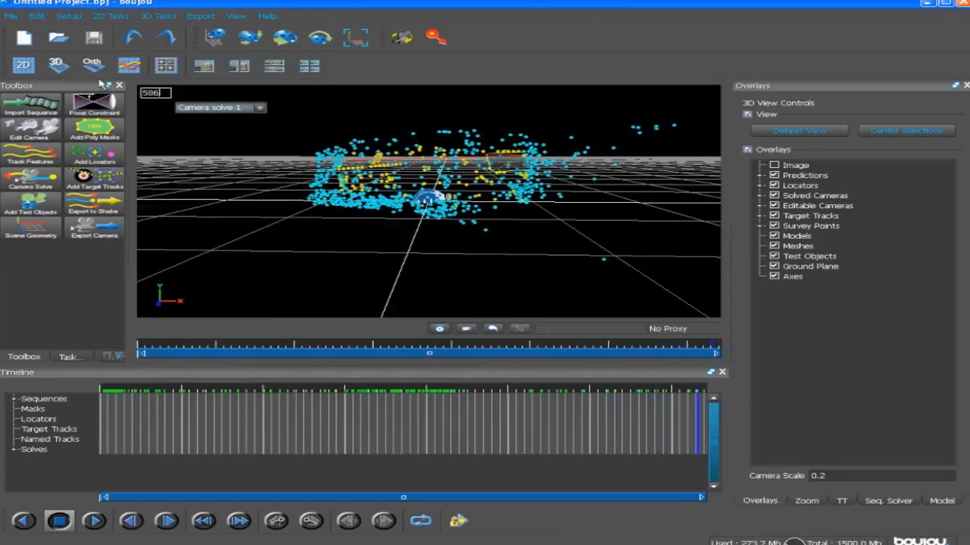
left_click(25, 68)
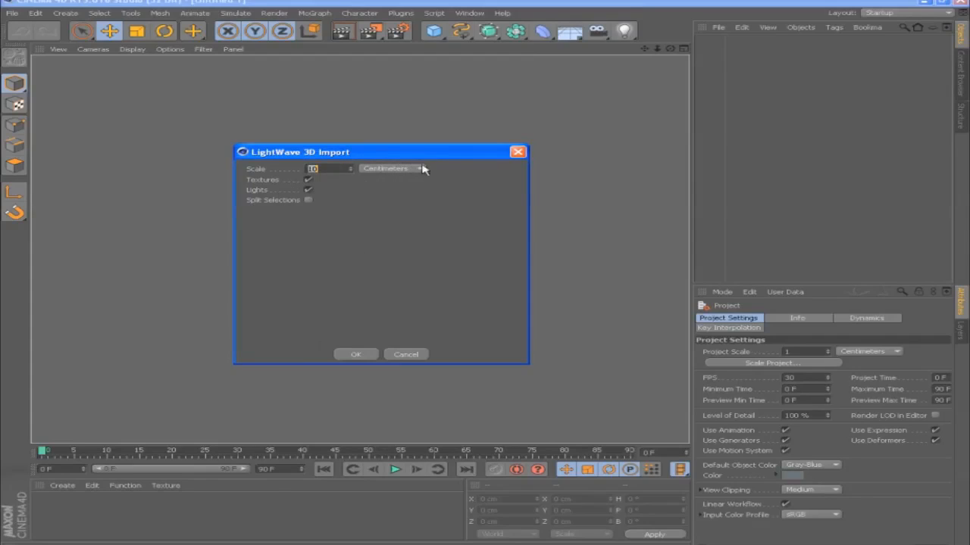
Switch to Cinema 4D, accept the import settings for tiff.c4d, and create a new material
left_click(355, 355)
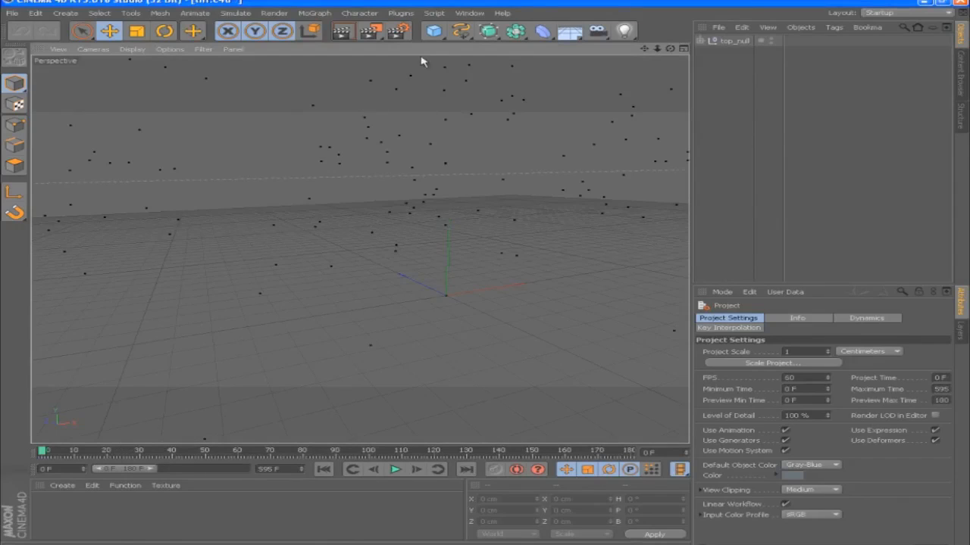
double_click(63, 515)
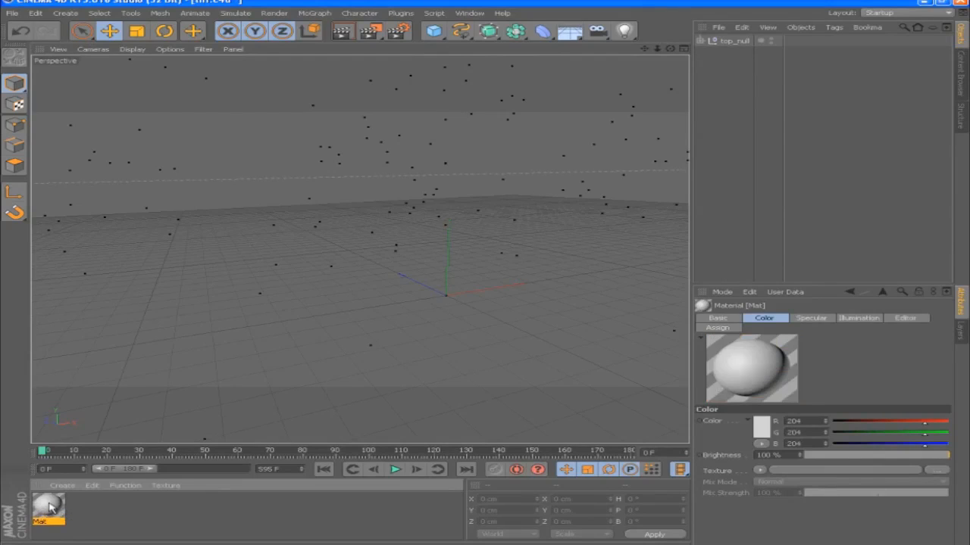
Load Comp 1_00000.tif from New Folder as the material's color texture without copying it to the project, and close the Material Editor
double_click(48, 506)
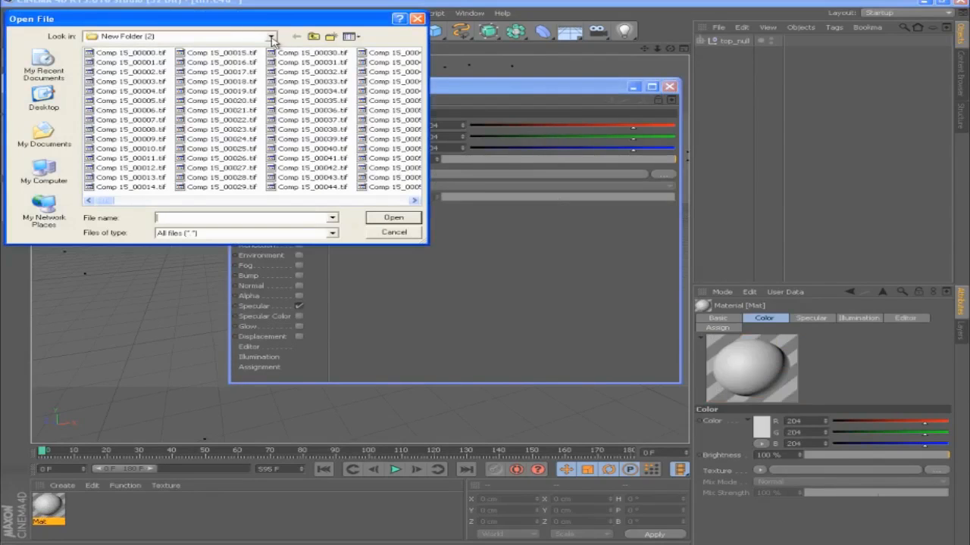
left_click(272, 39)
left_click(272, 40)
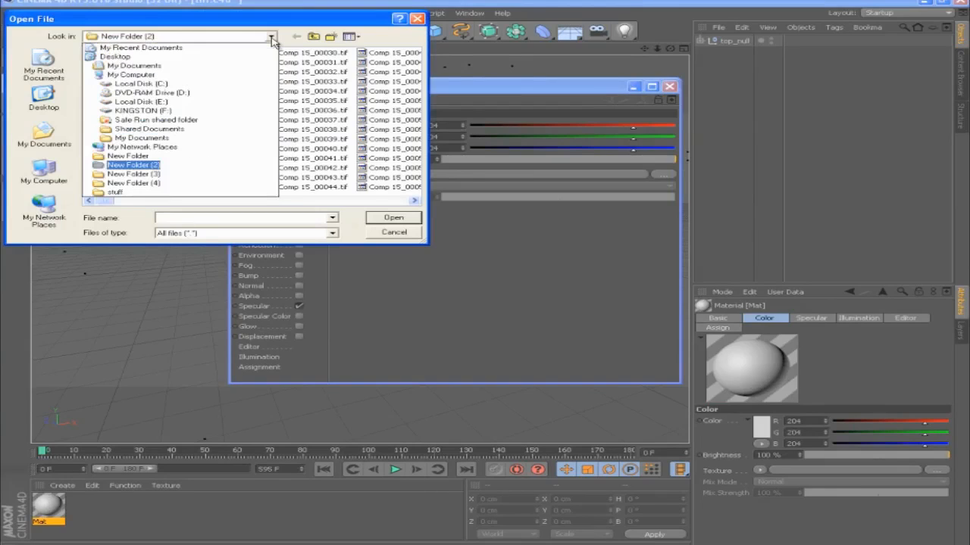
left_click(220, 159)
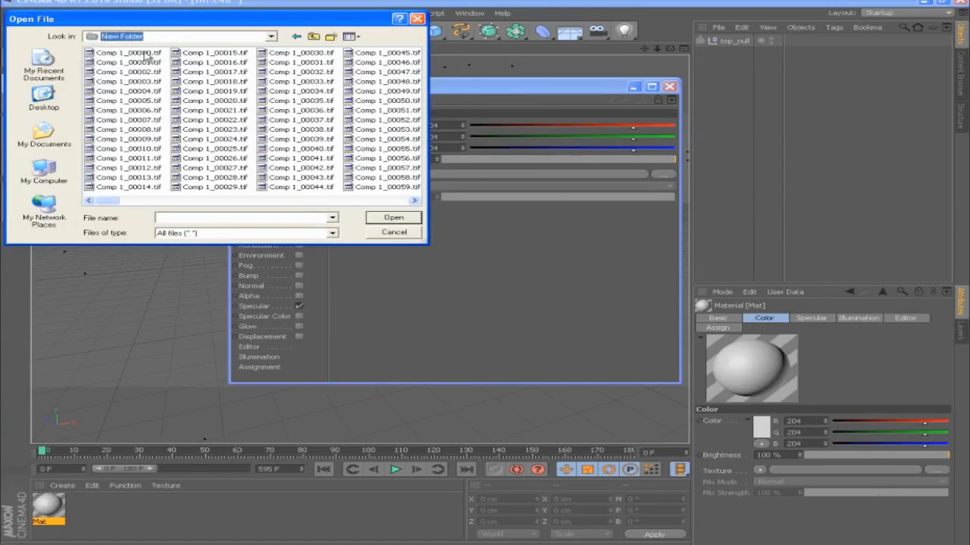
double_click(137, 54)
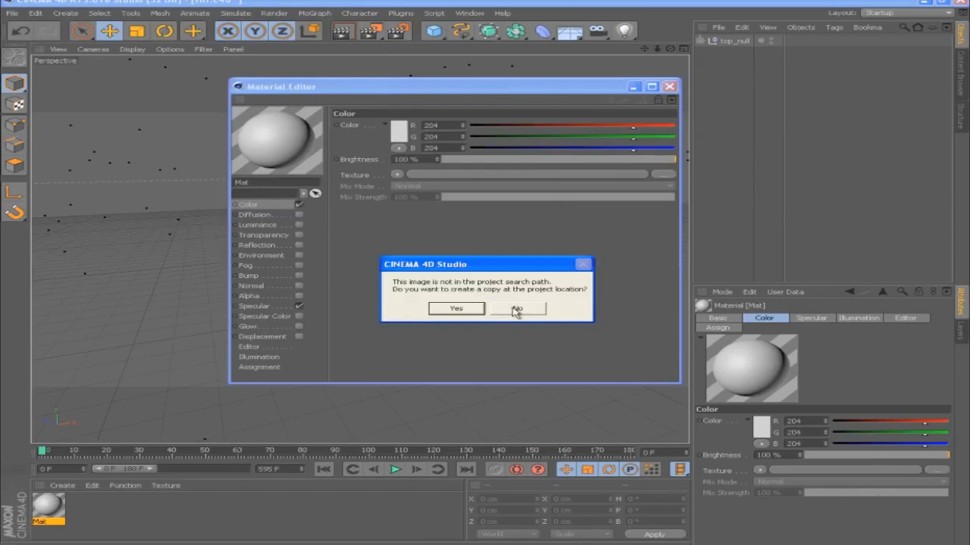
left_click(516, 311)
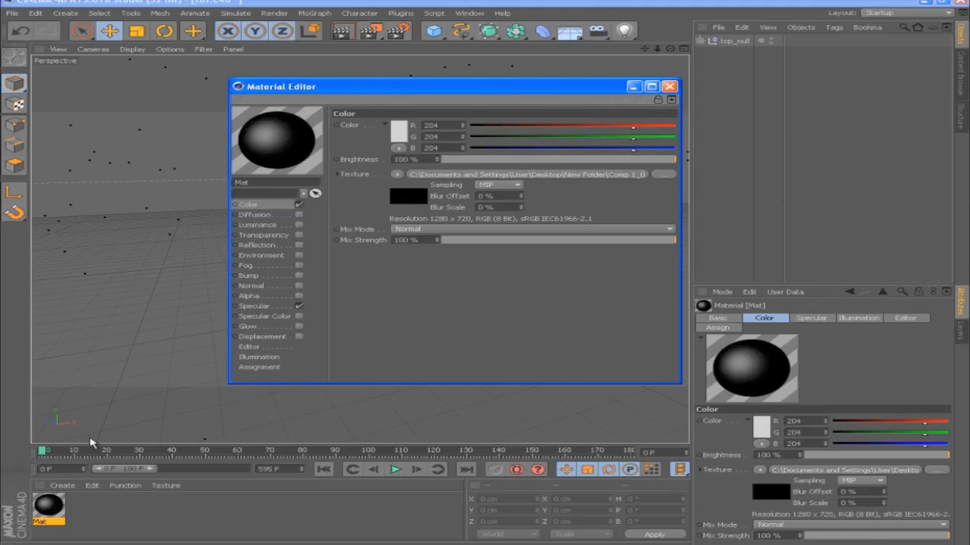
left_click(442, 180)
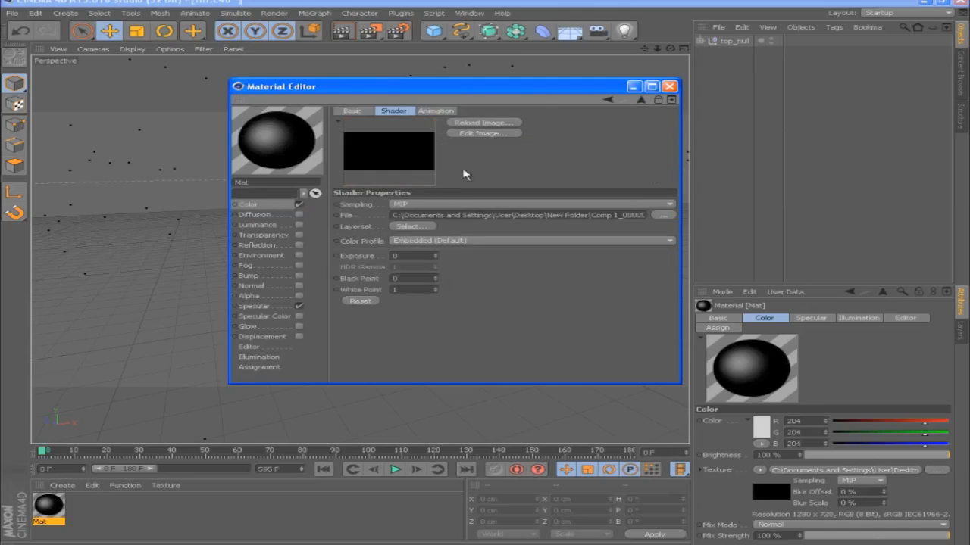
left_click(670, 86)
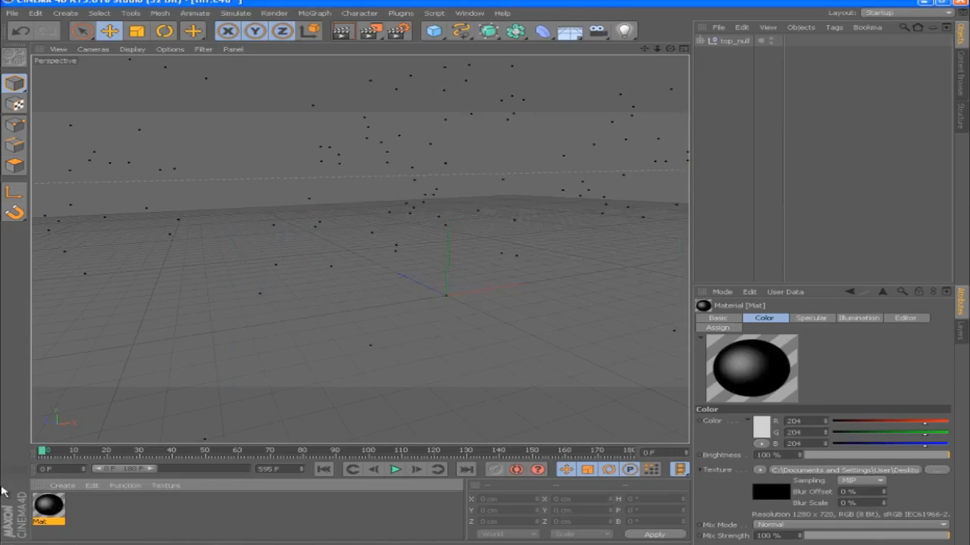
Set the material's color texture to Comp 1_00003.tif without copying it to the project, and disable Specular
double_click(53, 503)
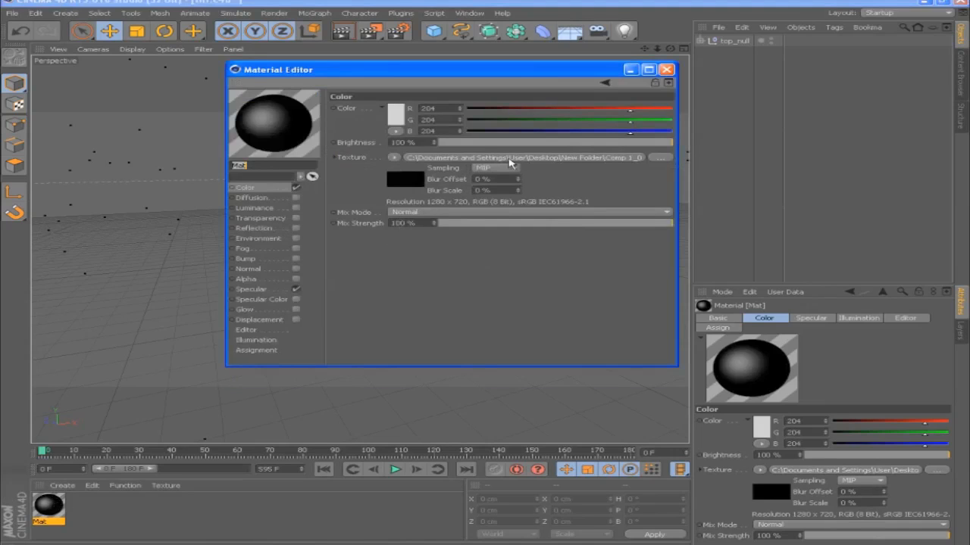
left_click(664, 158)
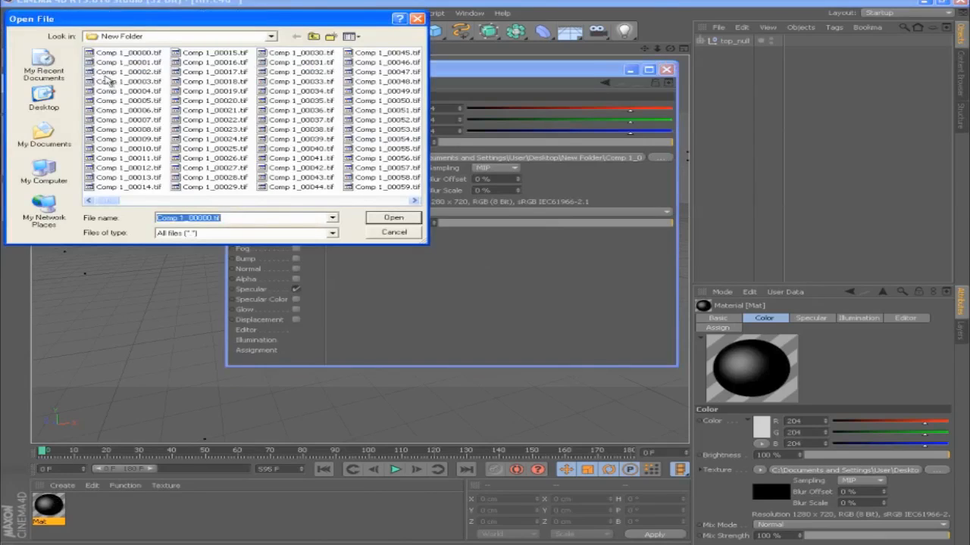
double_click(138, 80)
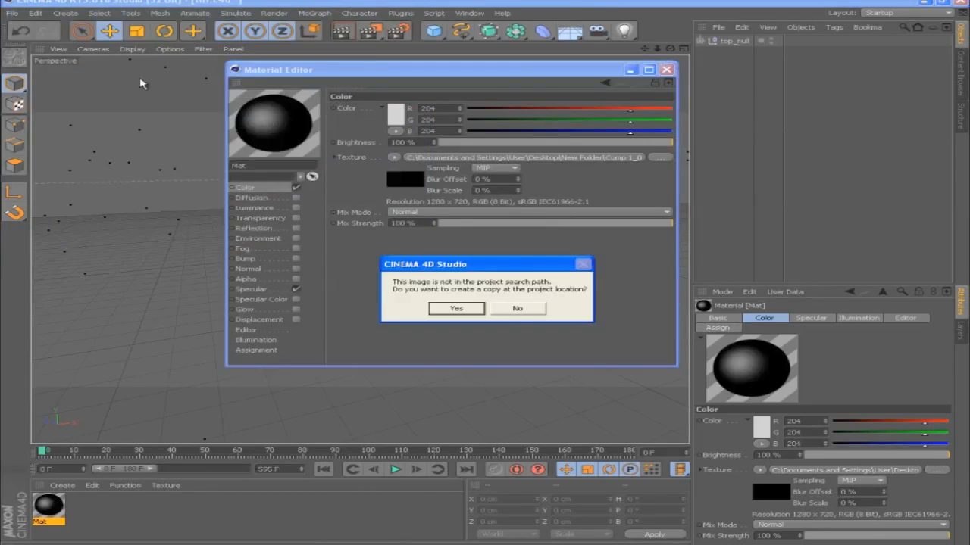
left_click(513, 310)
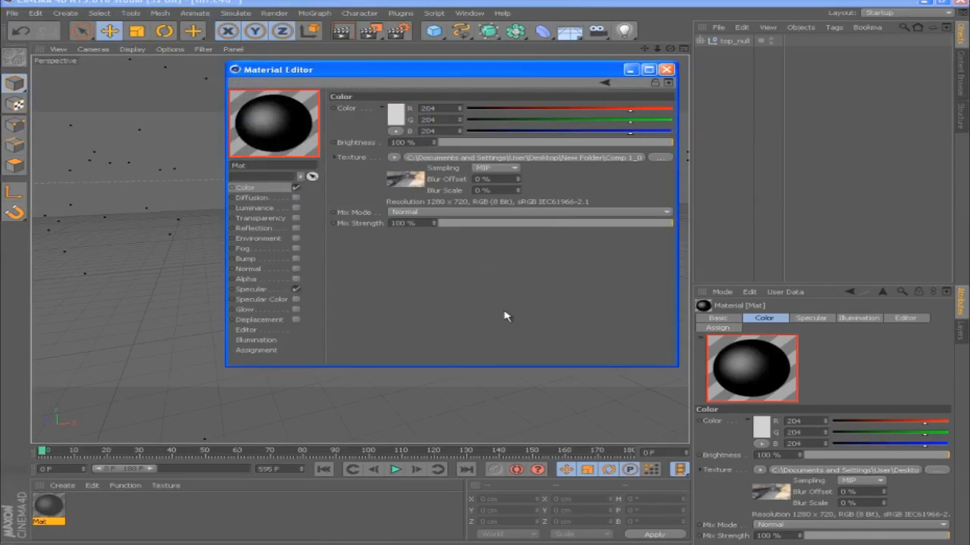
left_click(296, 290)
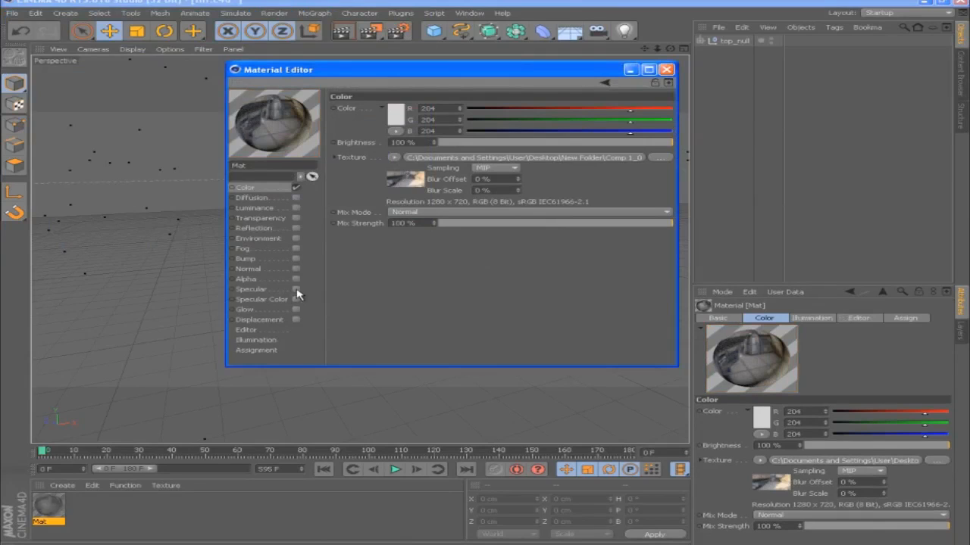
Set the color texture's movie frame rate to 59.94, calculate its animation frame range, and close the Material Editor
left_click(404, 182)
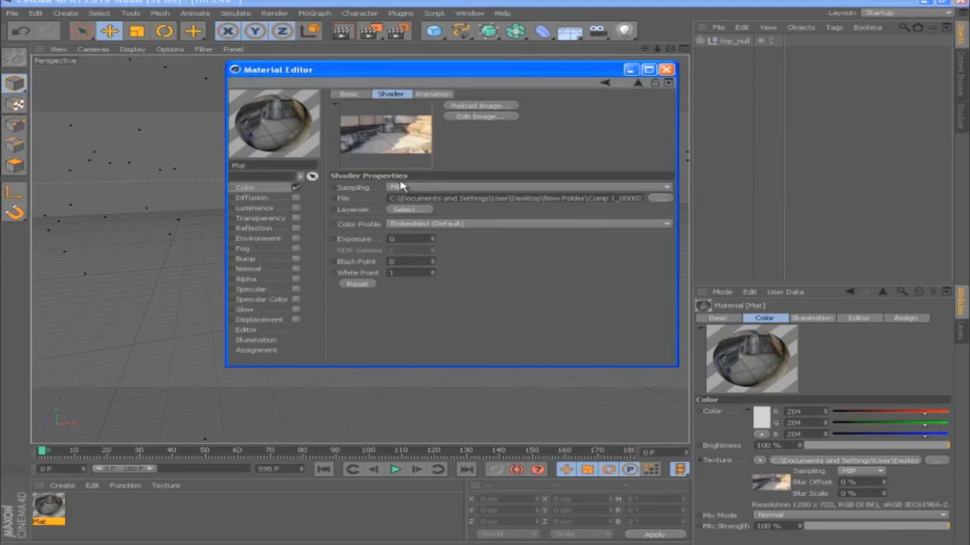
left_click(439, 94)
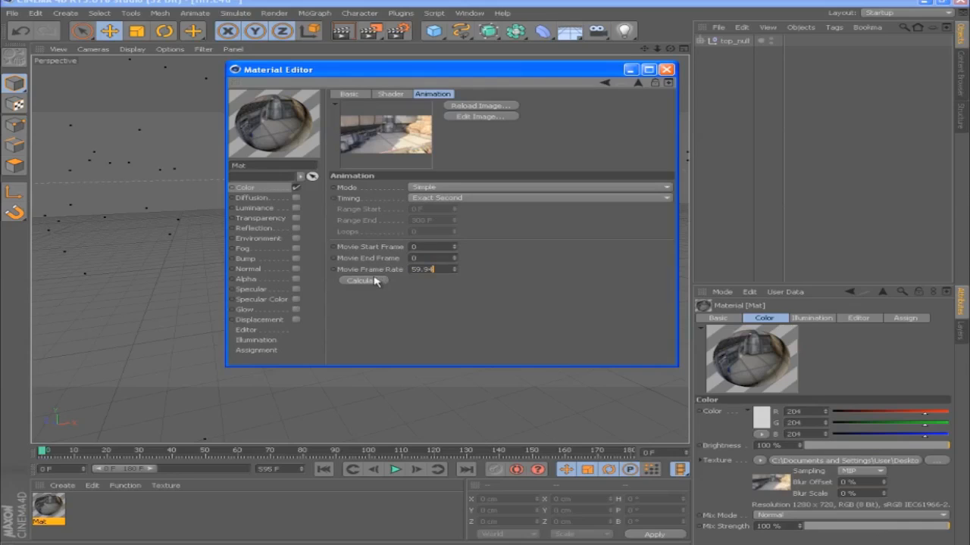
left_click(374, 282)
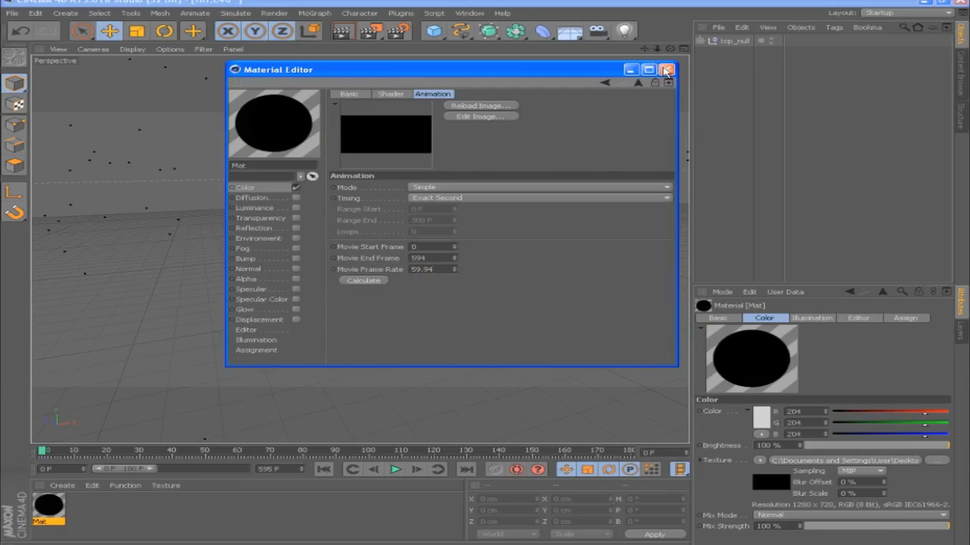
left_click(666, 71)
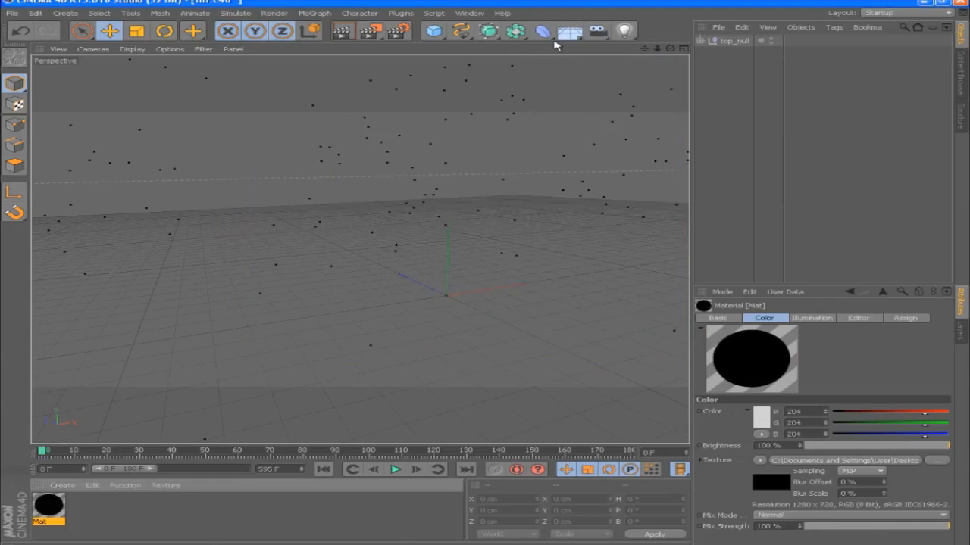
Add a Background object to the scene
left_click(568, 35)
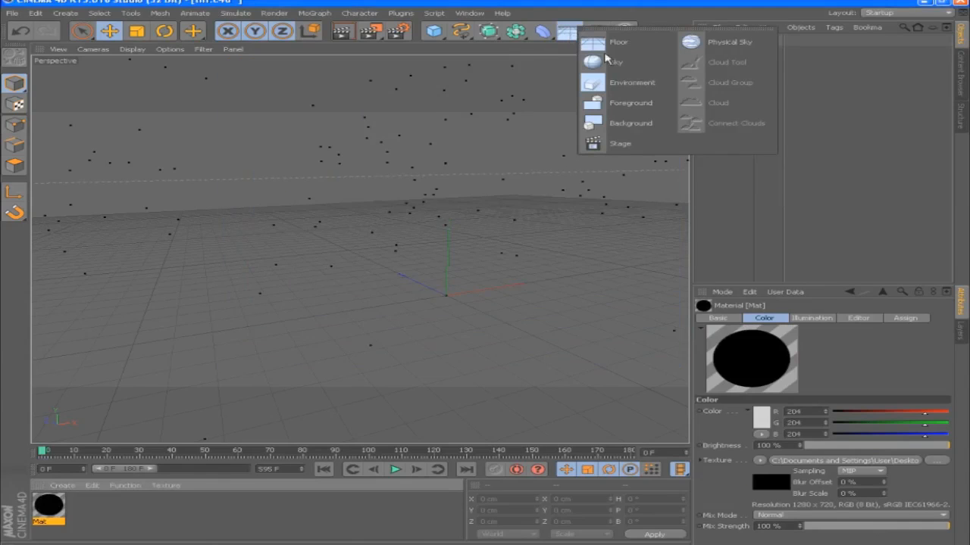
left_click(631, 123)
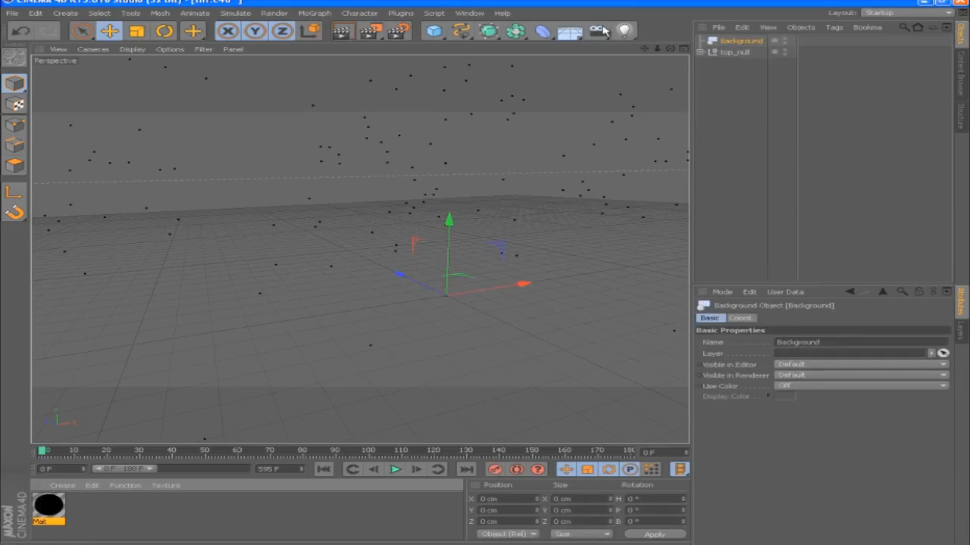
left_click(66, 13)
mouse_move(88, 97)
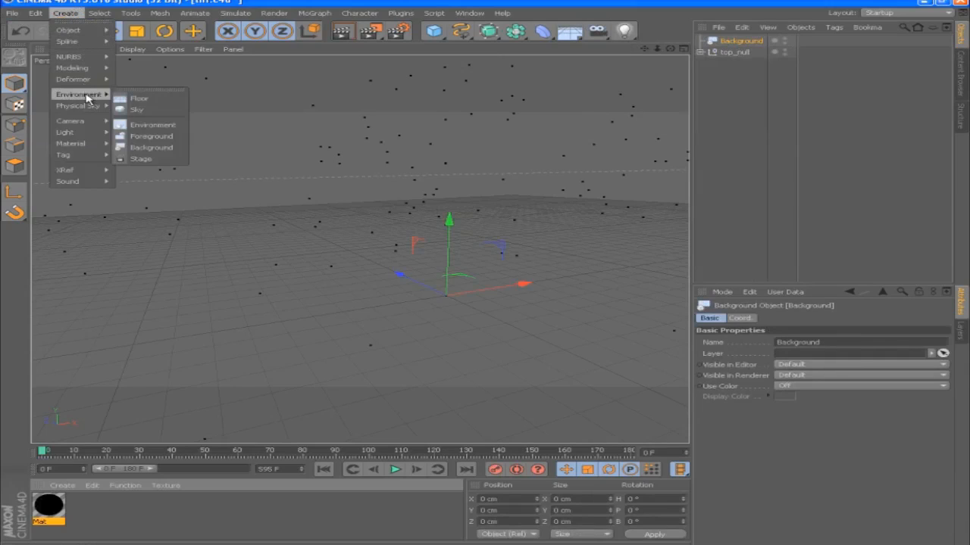
left_click(335, 402)
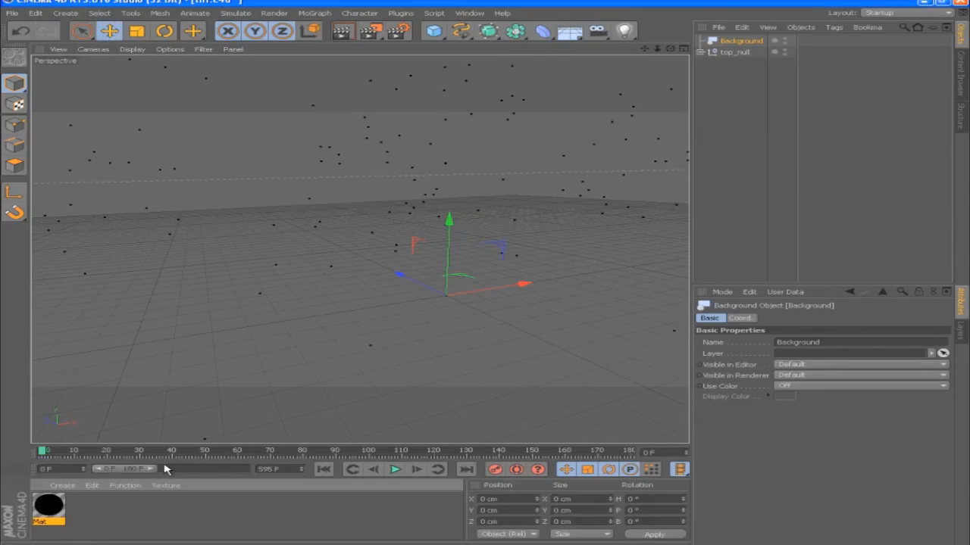
Extend the preview range to frame 595, apply the Mat material to the Background object, and scrub through the footage
left_click_drag(151, 469, 264, 470)
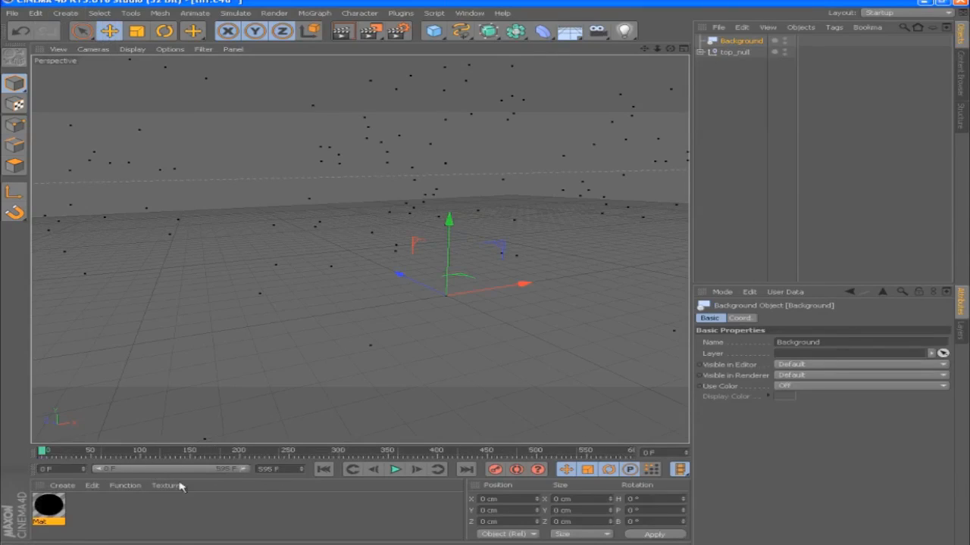
left_click_drag(51, 517, 741, 46)
left_click_drag(43, 454, 48, 453)
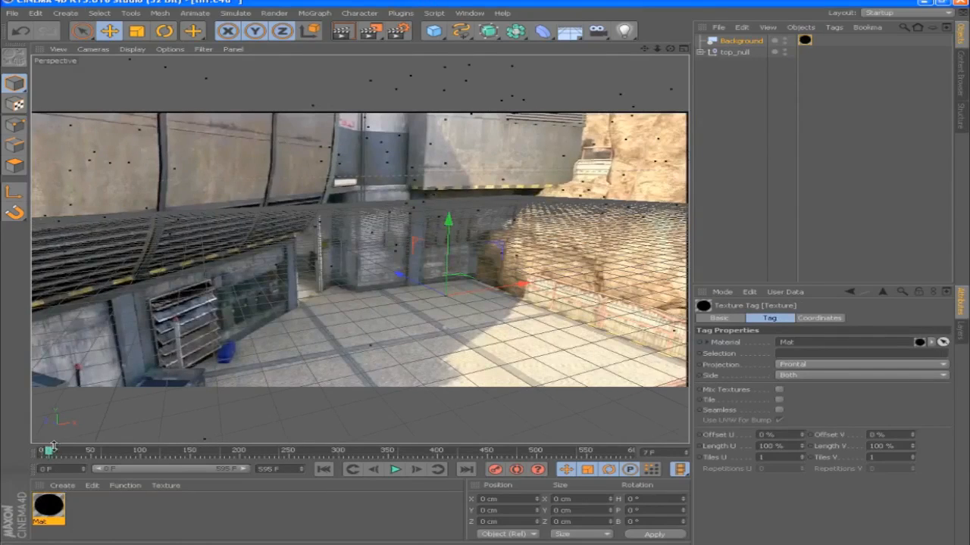
left_click_drag(54, 453, 344, 453)
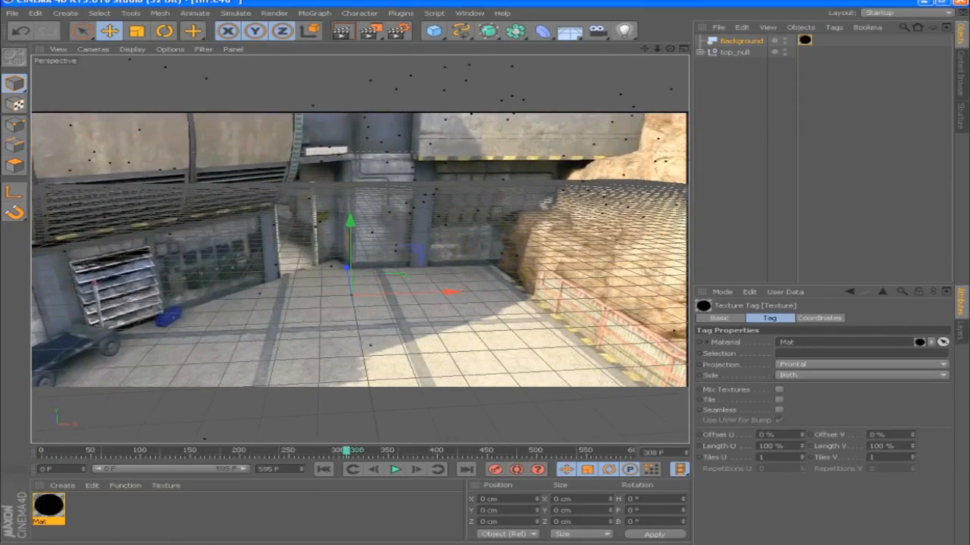
Add a MoText object, move to frame 356, and change its text to "monkey"
left_click(313, 15)
left_click(321, 144)
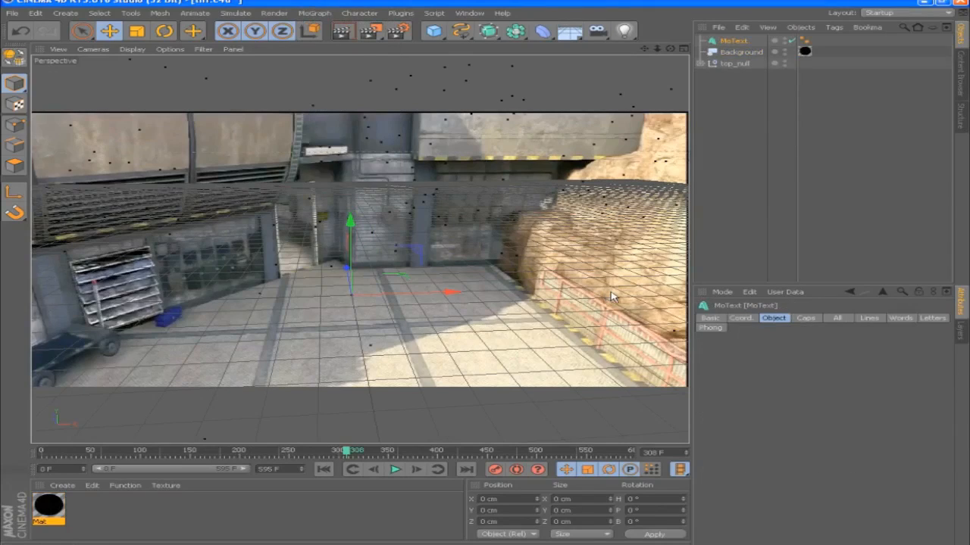
left_click_drag(347, 453, 392, 455)
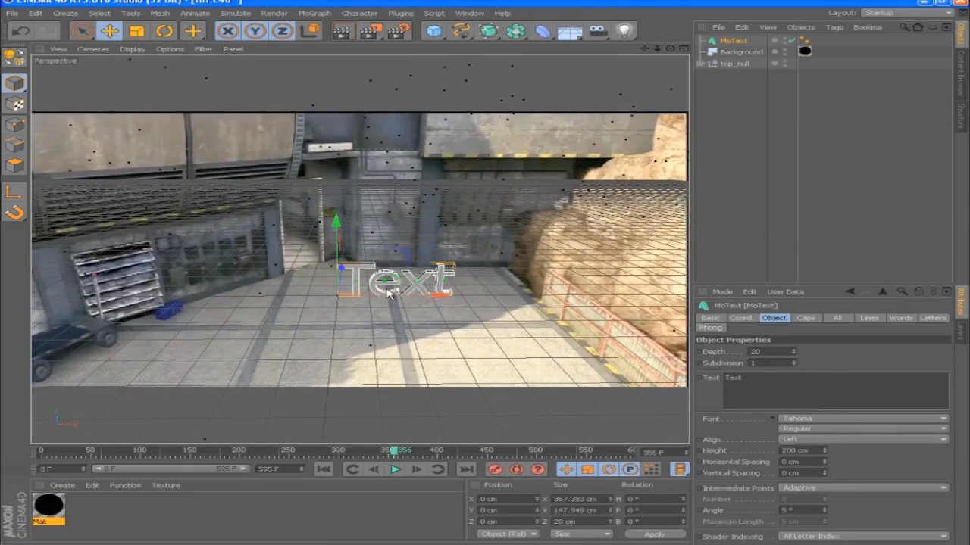
left_click_drag(765, 384, 618, 359)
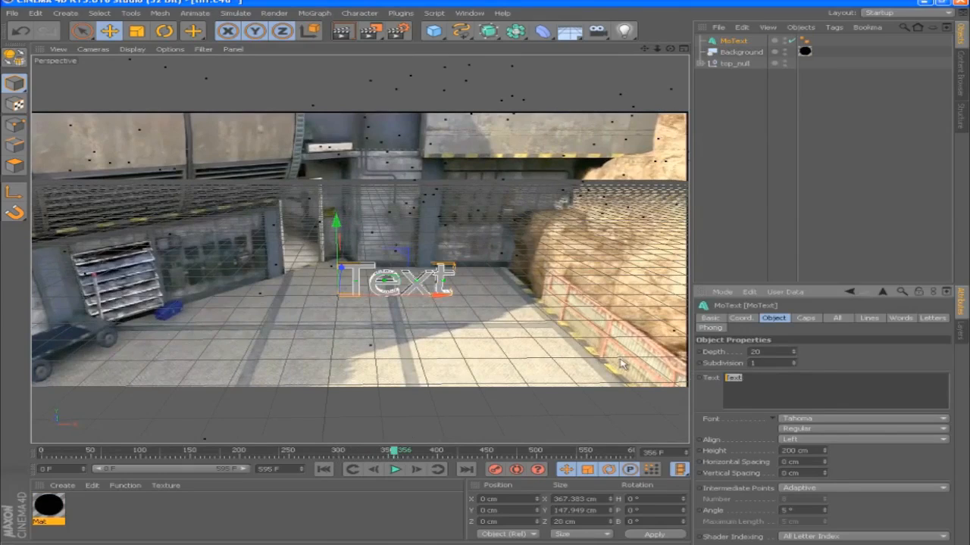
type("mo")
key("BackSpace")
key("BackSpace")
left_click(650, 404)
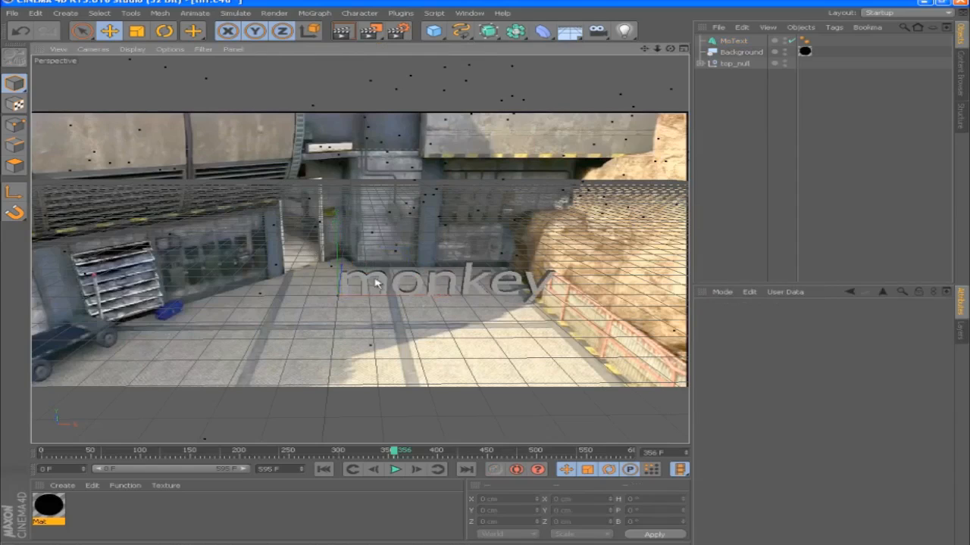
Move the monkey text along X to about -129 cm and undo a trial move back along Z
left_click(382, 297)
left_click_drag(388, 296, 354, 295)
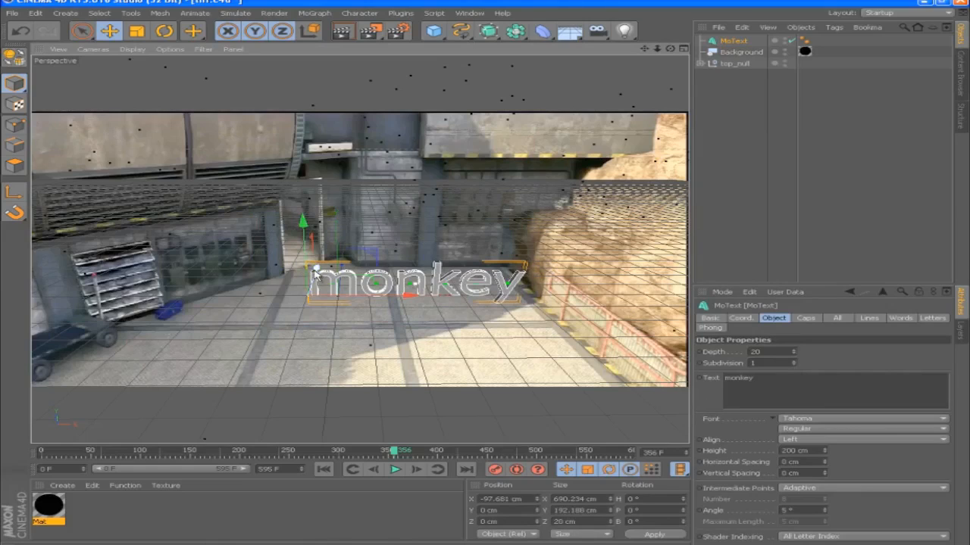
left_click_drag(356, 297, 320, 251)
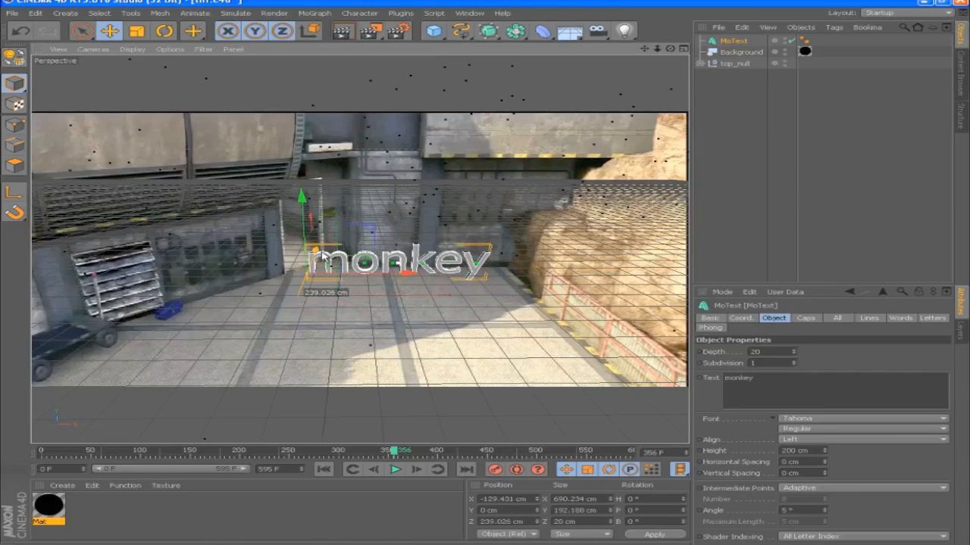
left_click(36, 13)
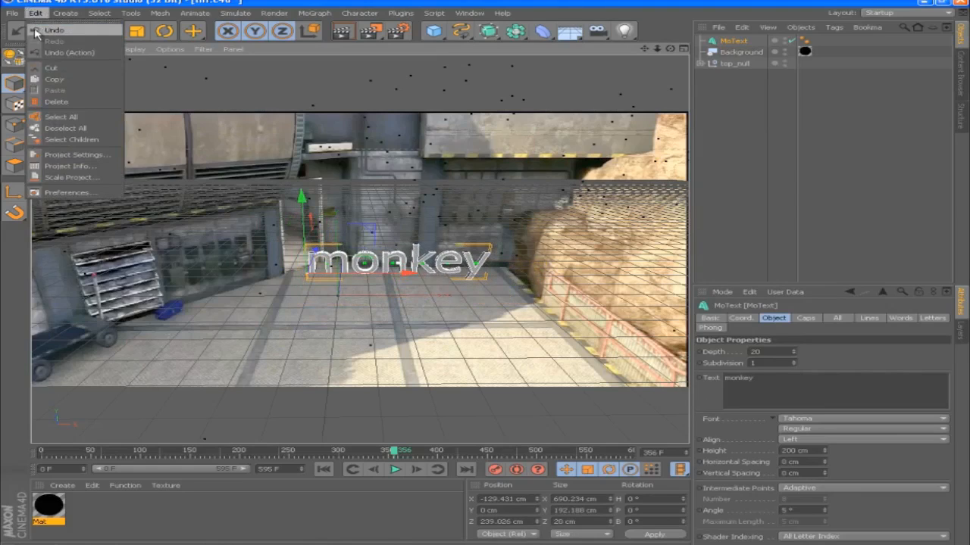
left_click(47, 24)
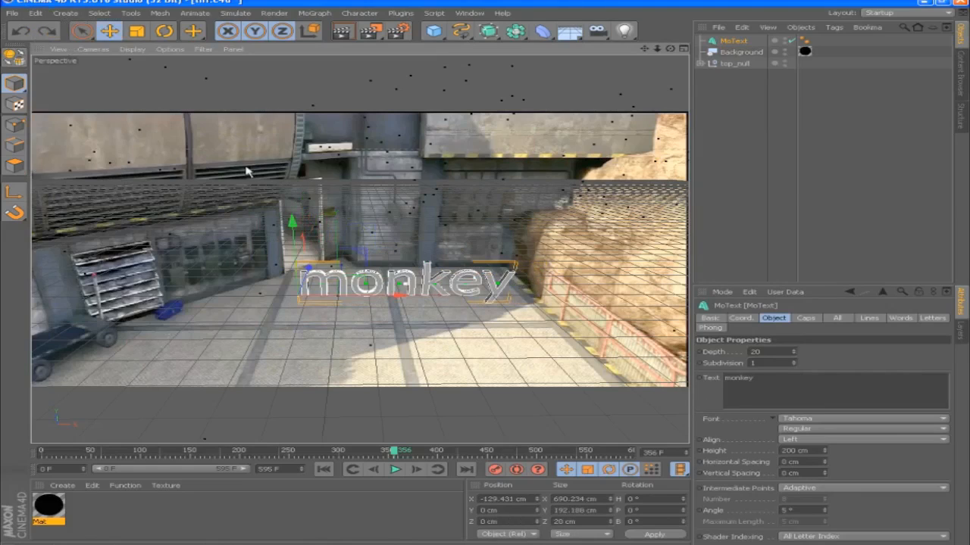
Set the monkey text's depth to 80 and reselect the text object
left_click(773, 352)
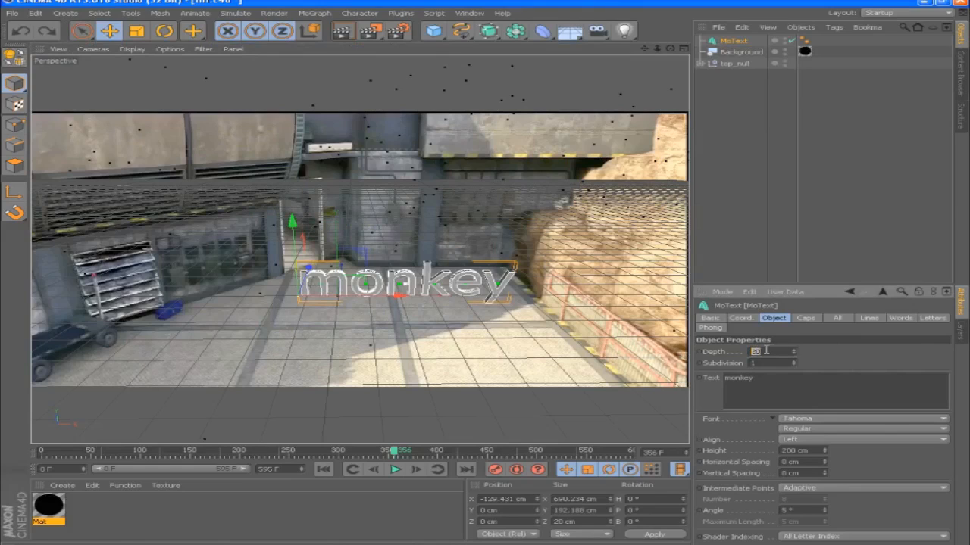
left_click(513, 365)
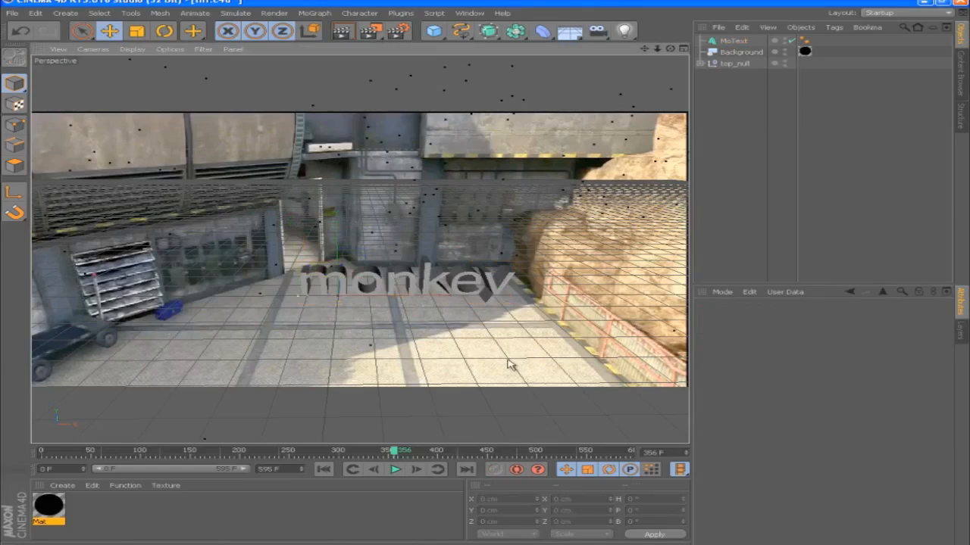
left_click(374, 280)
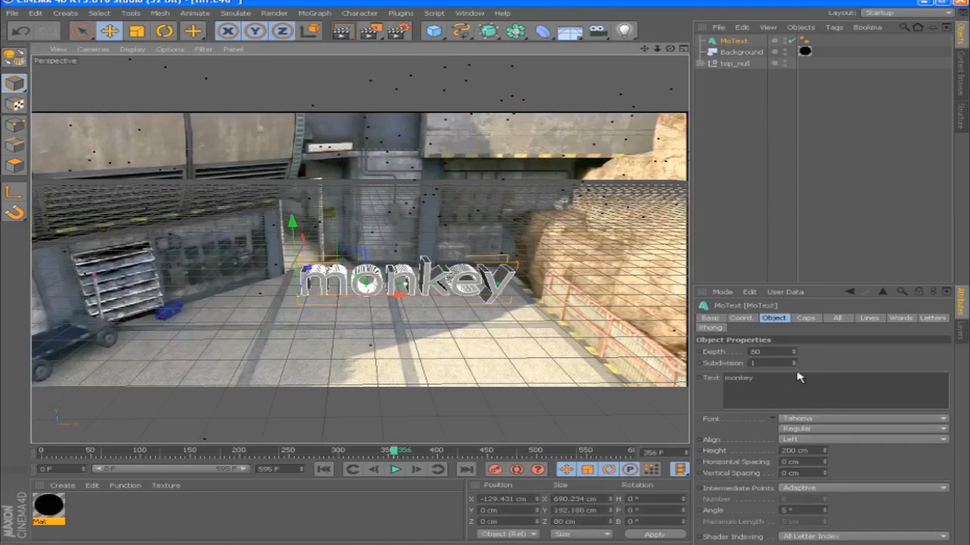
Change both the start and end caps of the monkey text to Fillet Cap
left_click(805, 318)
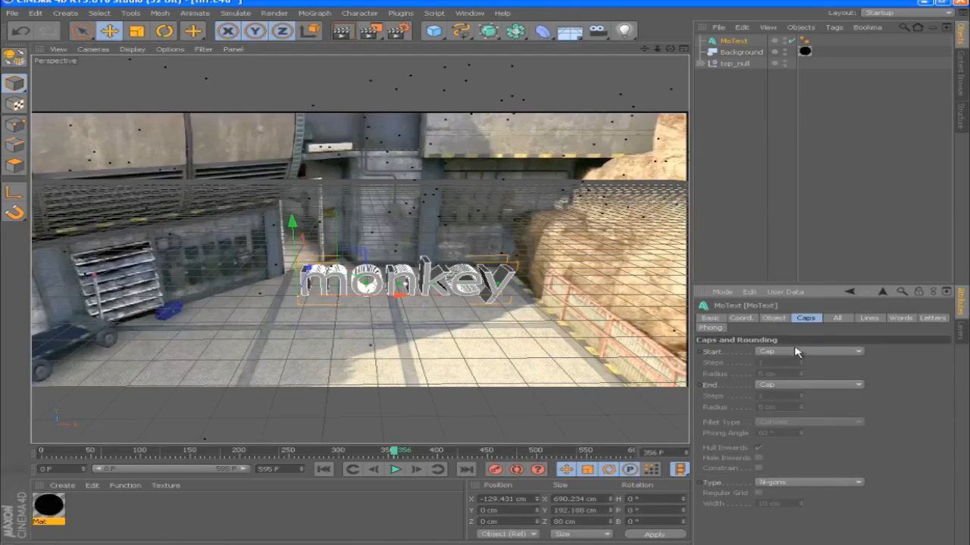
left_click(789, 354)
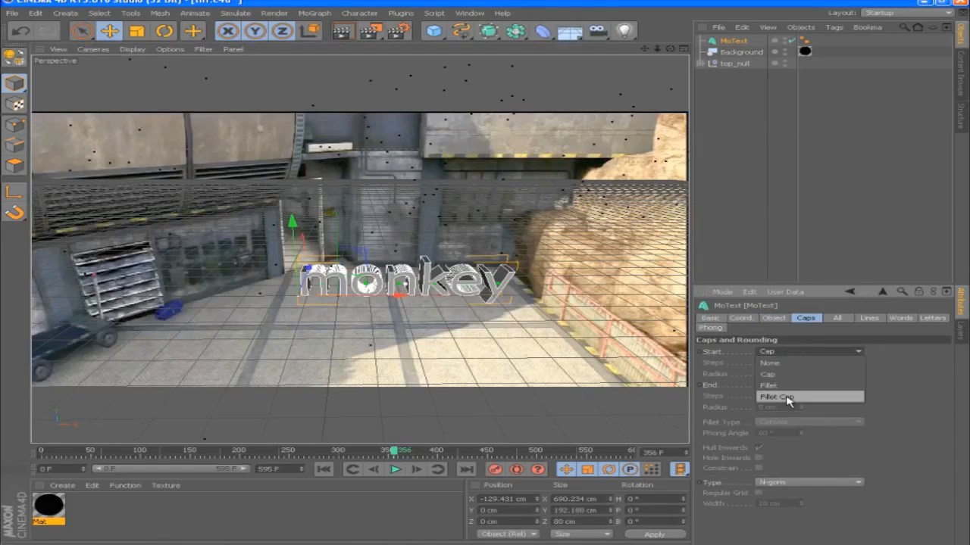
left_click(788, 399)
left_click(788, 387)
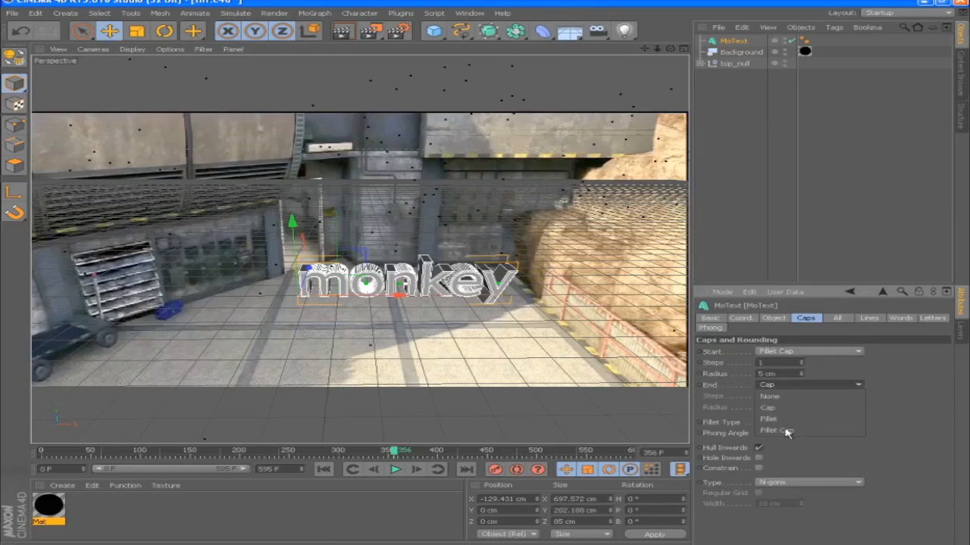
left_click(787, 431)
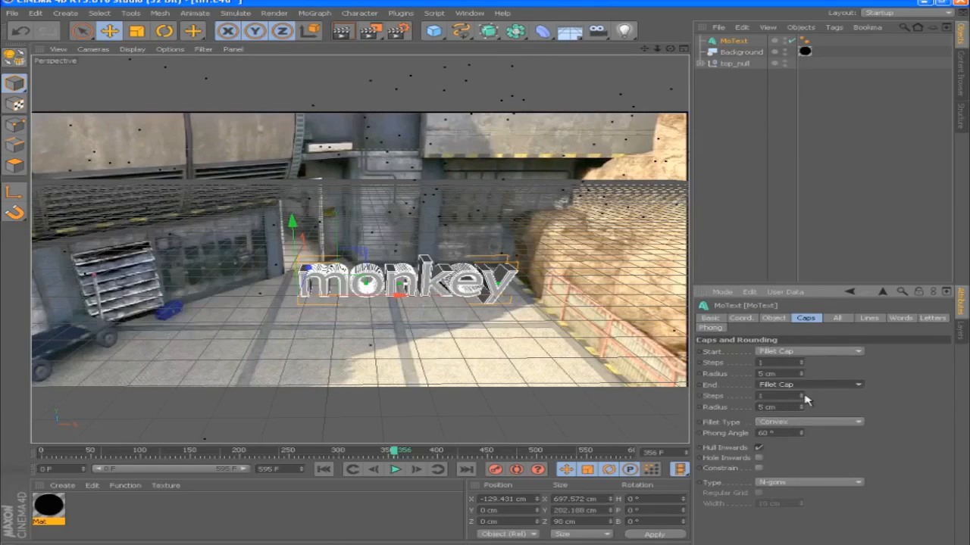
Raise the end fillet of the monkey text to 3 steps with a 7 cm radius
left_click(801, 394)
left_click(801, 405)
left_click(802, 394)
left_click(801, 405)
left_click(803, 362)
left_click(802, 365)
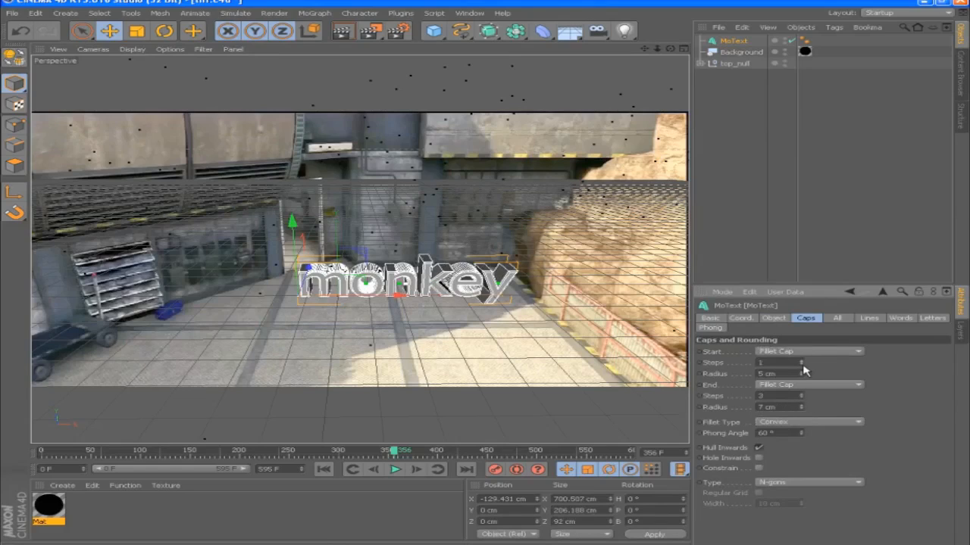
Change the monkey text's font to Bebas
left_click(771, 319)
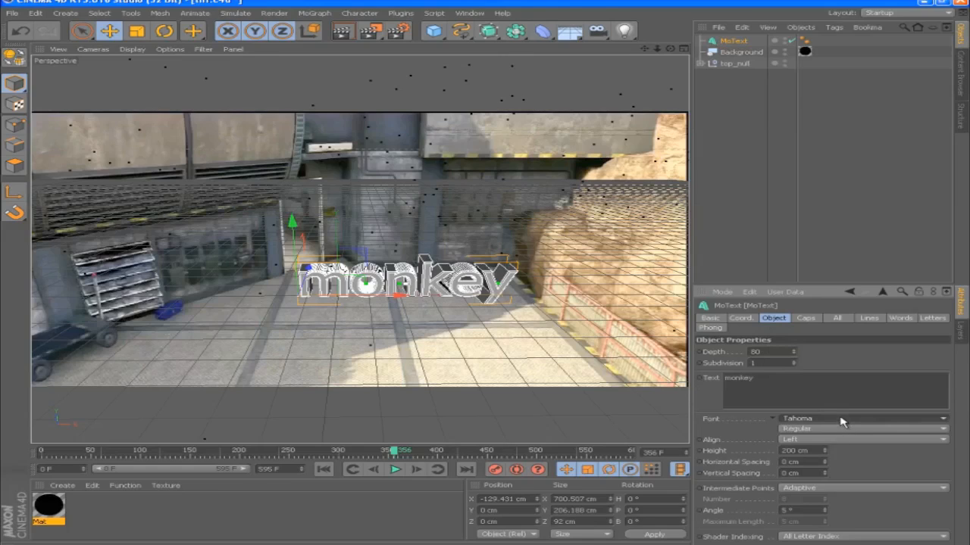
left_click(803, 388)
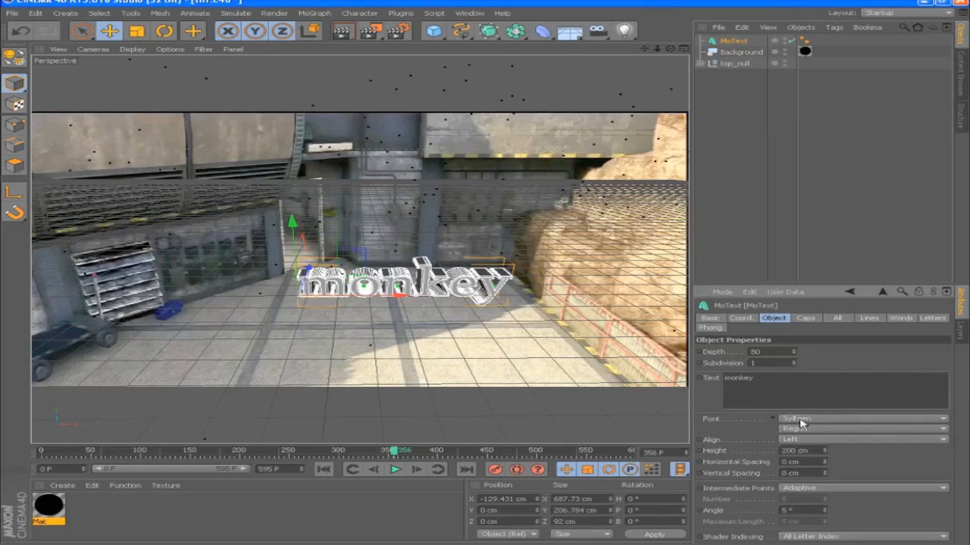
left_click(803, 422)
scroll(803, 423, "up", 20)
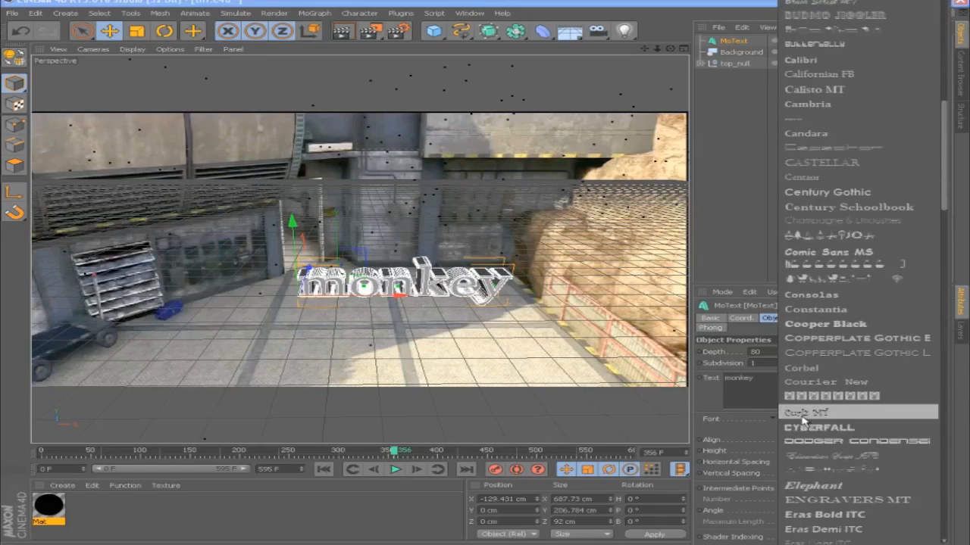
scroll(804, 422, "up", 2)
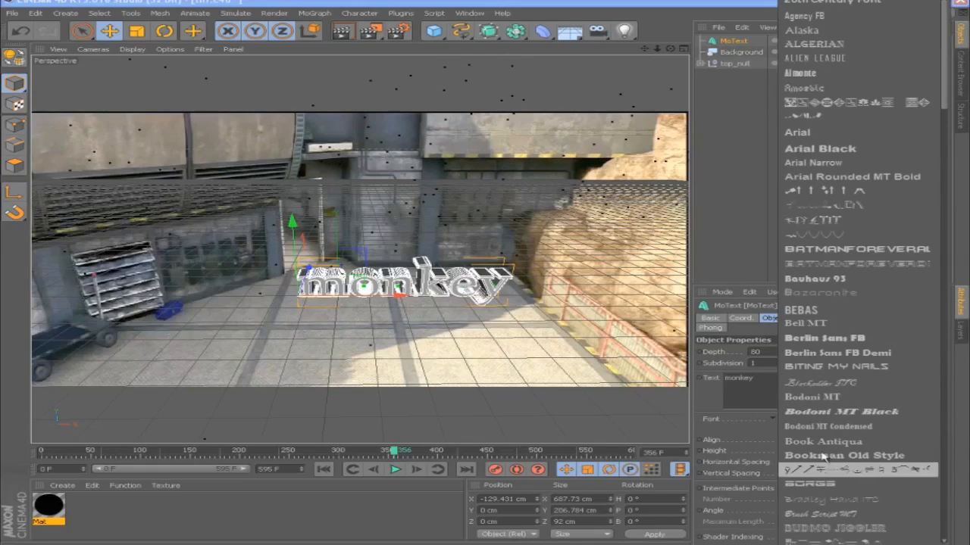
left_click(809, 312)
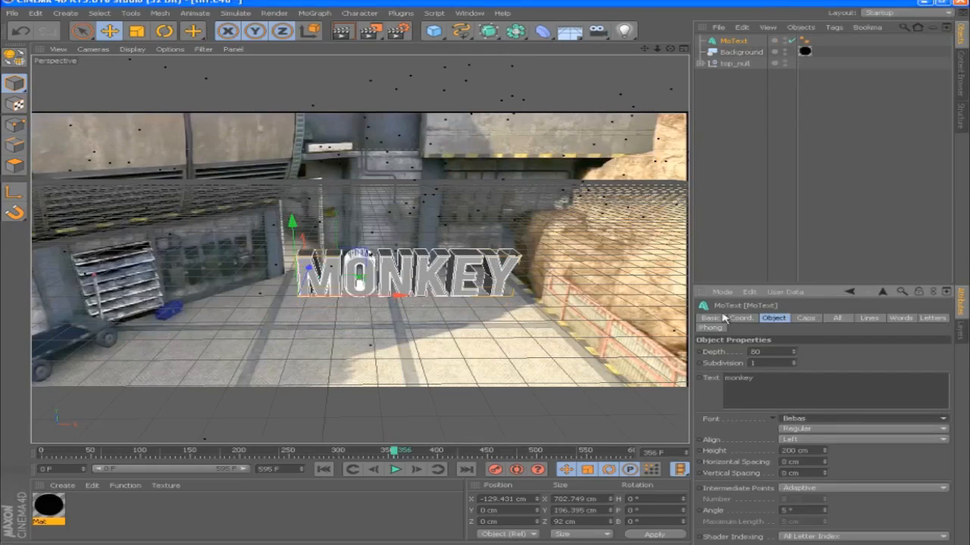
Render the current view to check the text against the footage, and return to the normal viewport display
left_click(409, 314)
left_click(341, 30)
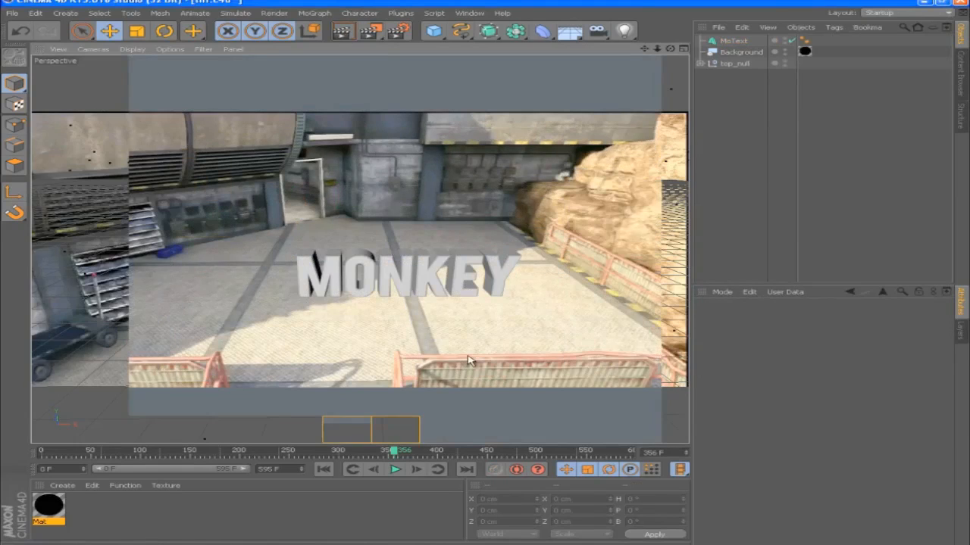
left_click(476, 337)
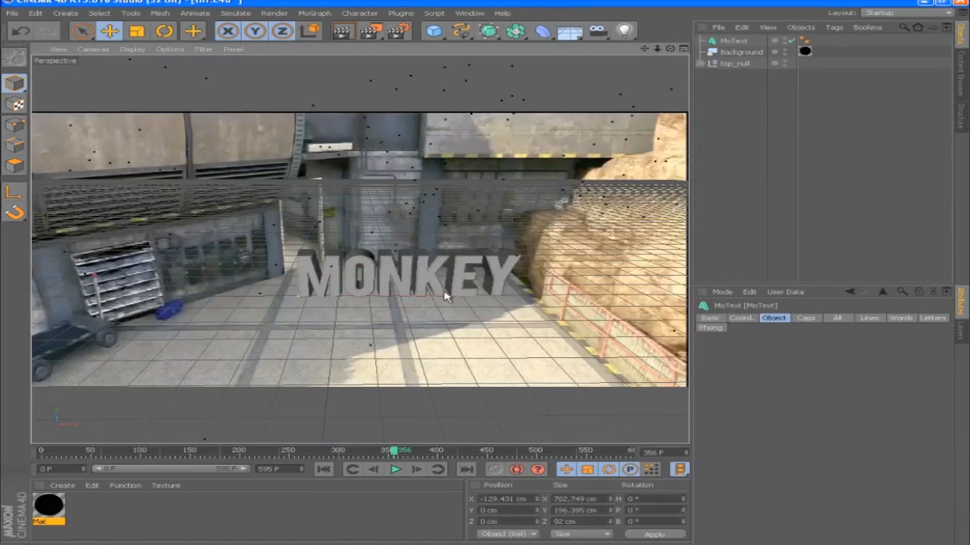
Shift the monkey text further along negative X toward the vented wall, and deselect it
left_click(444, 294)
left_click_drag(395, 297, 353, 300)
left_click(415, 204)
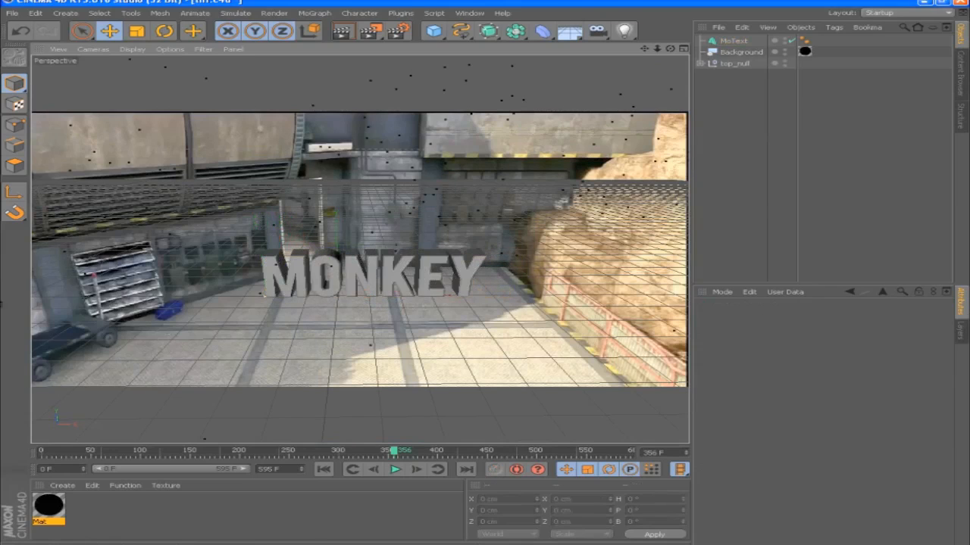
Move the monkey text slightly along positive X to about -208 cm, deselect it, and check its placement across the timeline
left_click(342, 271)
mouse_move(360, 297)
left_mouse_down()
mouse_move(381, 301)
mouse_move(342, 301)
mouse_move(371, 298)
left_mouse_up()
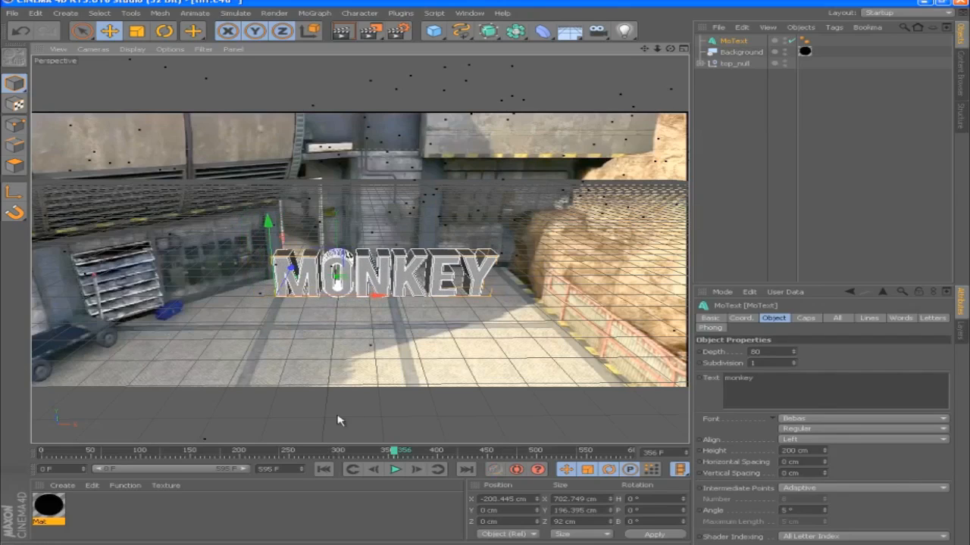
left_click(336, 422)
left_click_drag(695, 467, 632, 463)
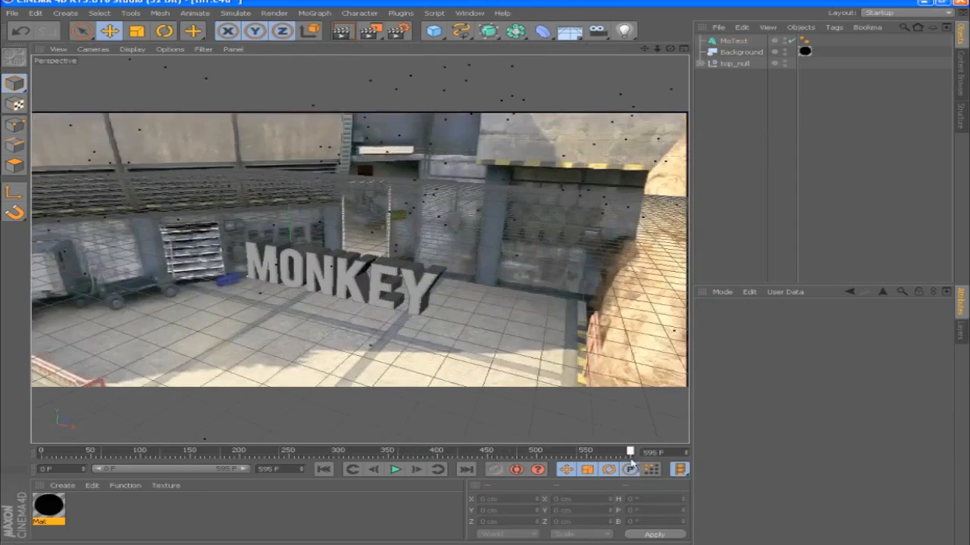
left_click(300, 447)
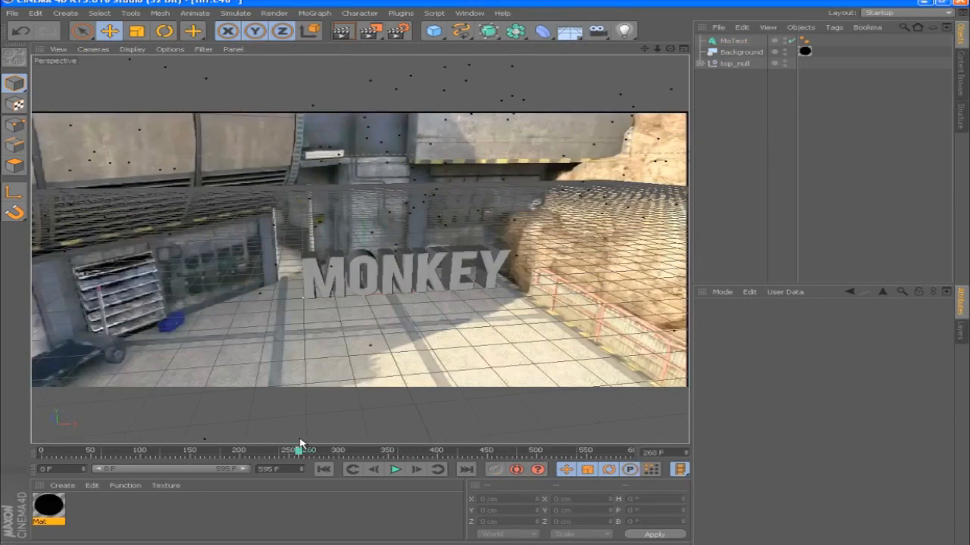
Load the materials from "all my materials.c4d" into the scene
left_click(76, 485)
left_click(84, 422)
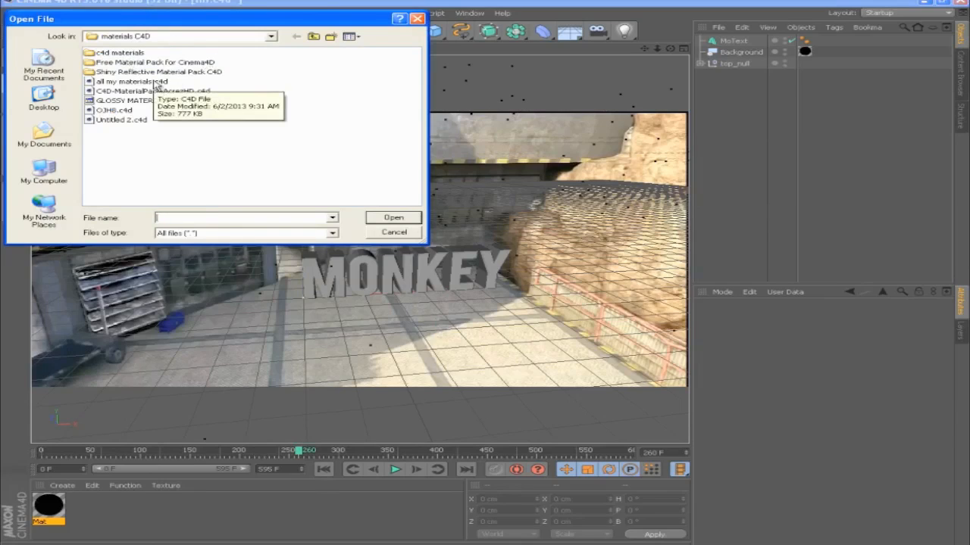
double_click(156, 83)
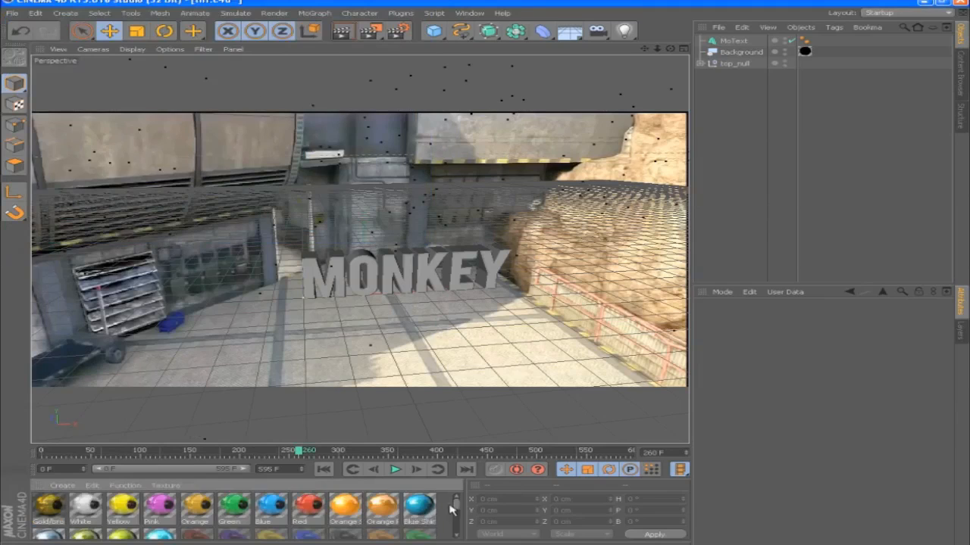
mouse_move(456, 507)
left_mouse_down()
mouse_move(454, 533)
mouse_move(456, 505)
left_mouse_up()
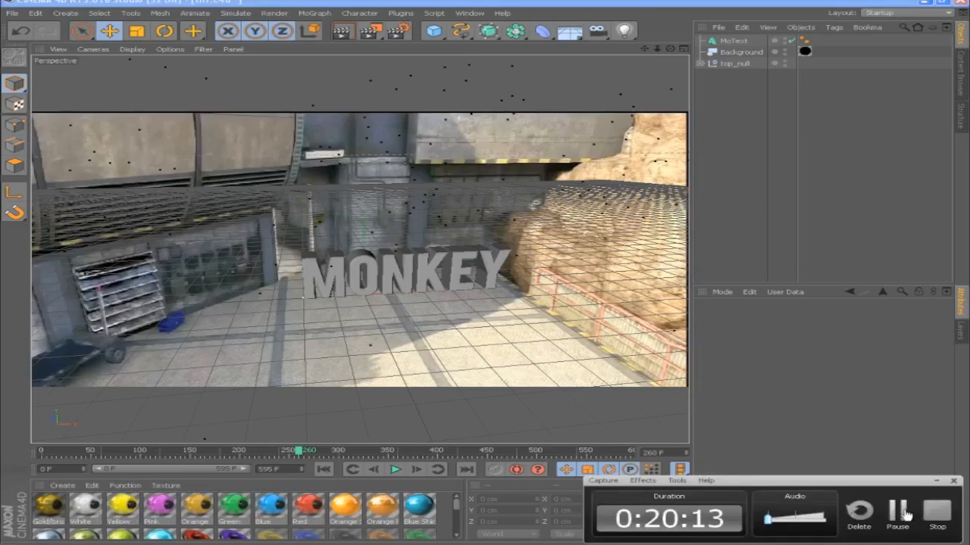
left_click(904, 513)
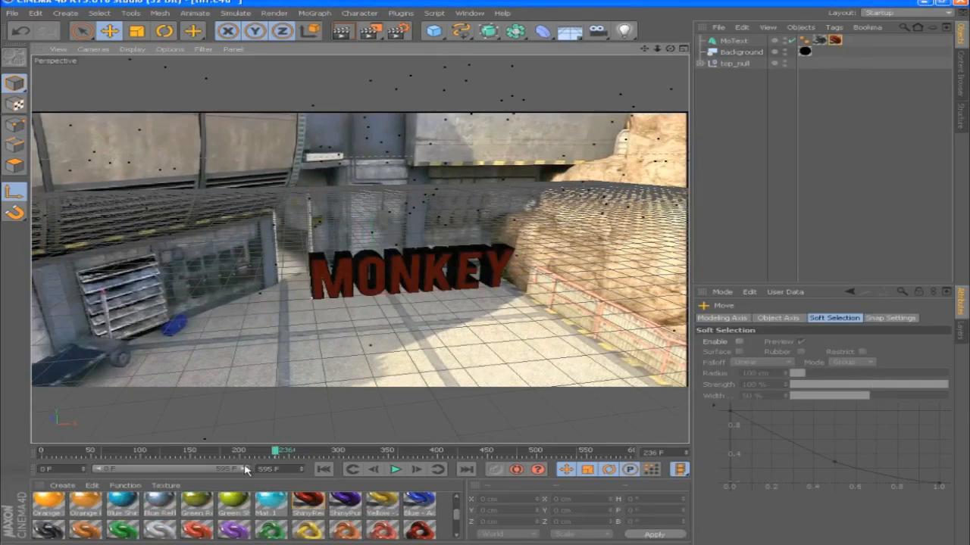
Render an enlarged view of the red monkey text at frame 337, and scrub through the footage to check the tracking
left_click_drag(277, 447, 374, 449)
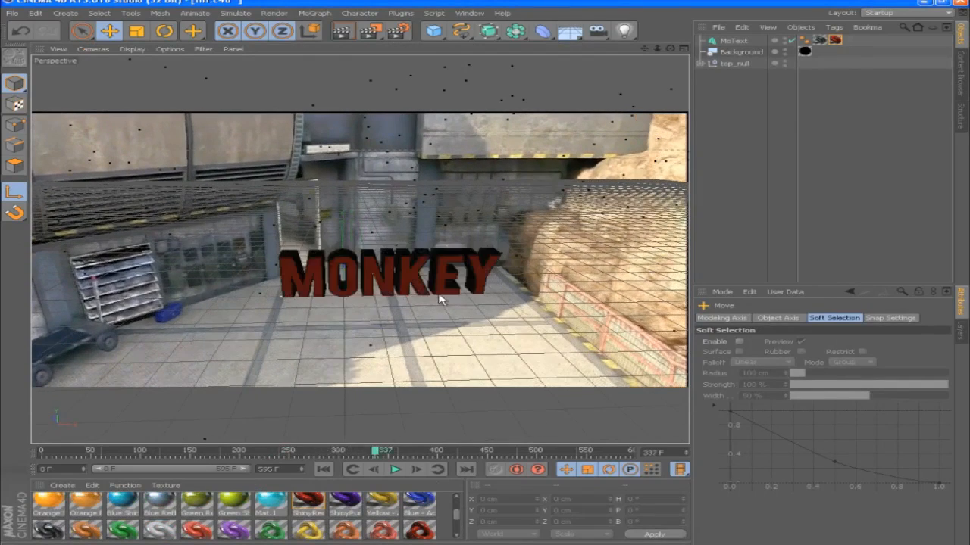
scroll(429, 292, "up", 3)
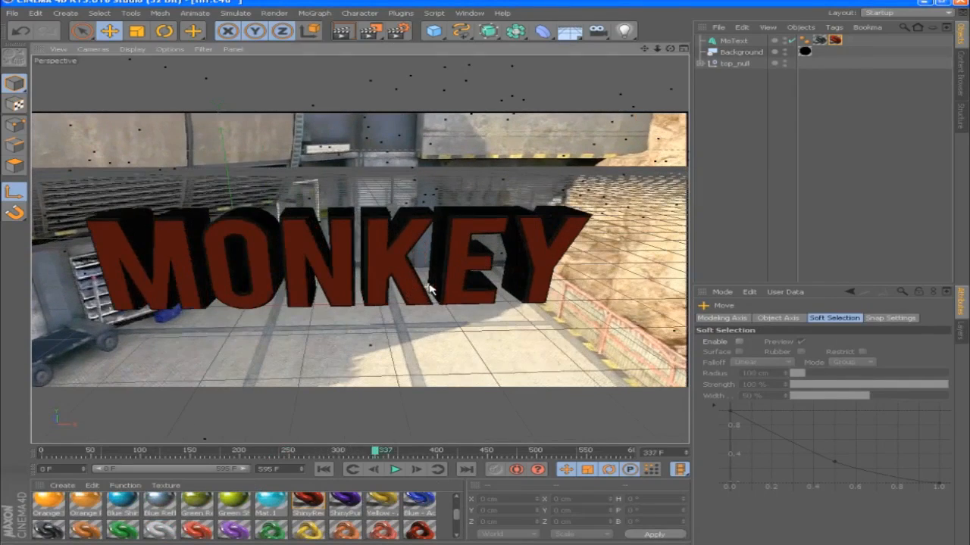
left_click(340, 32)
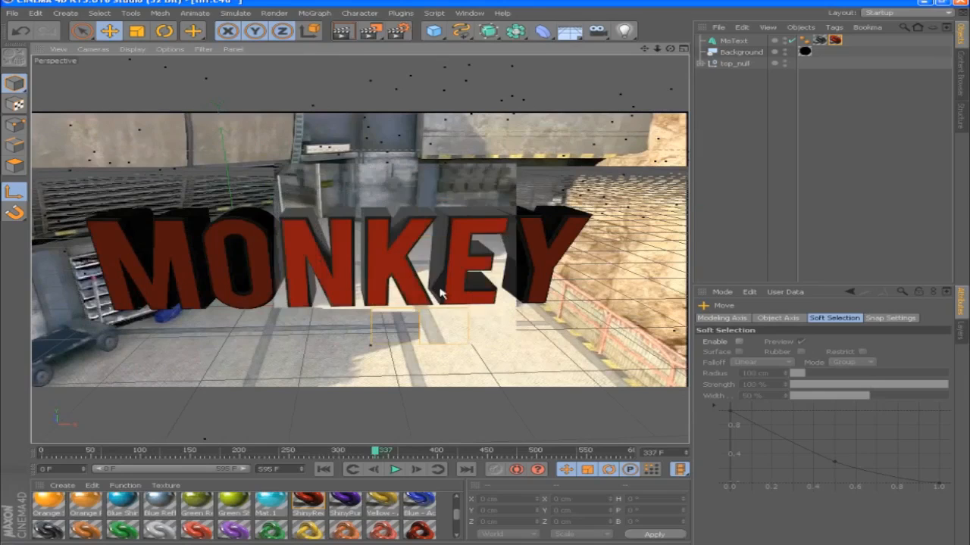
left_click(301, 343)
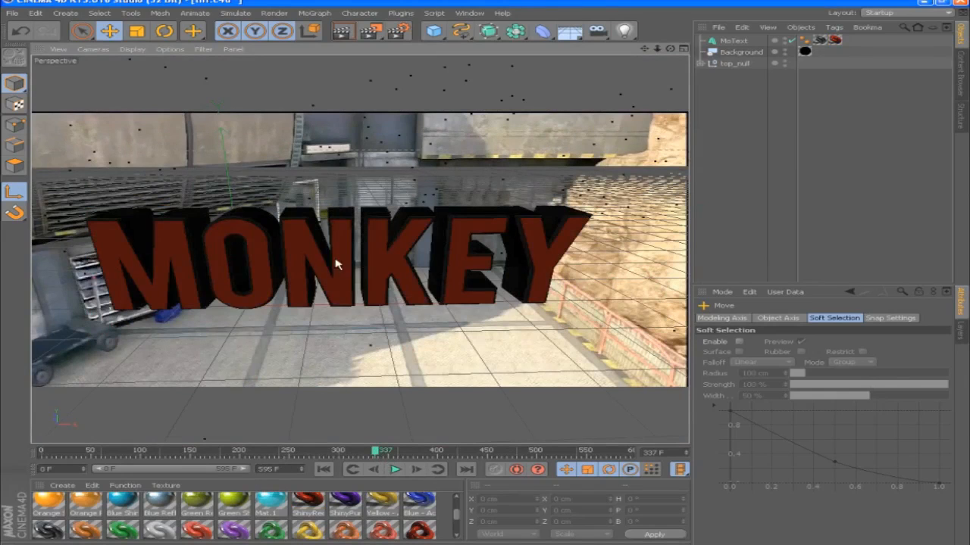
scroll(337, 264, "down", 6)
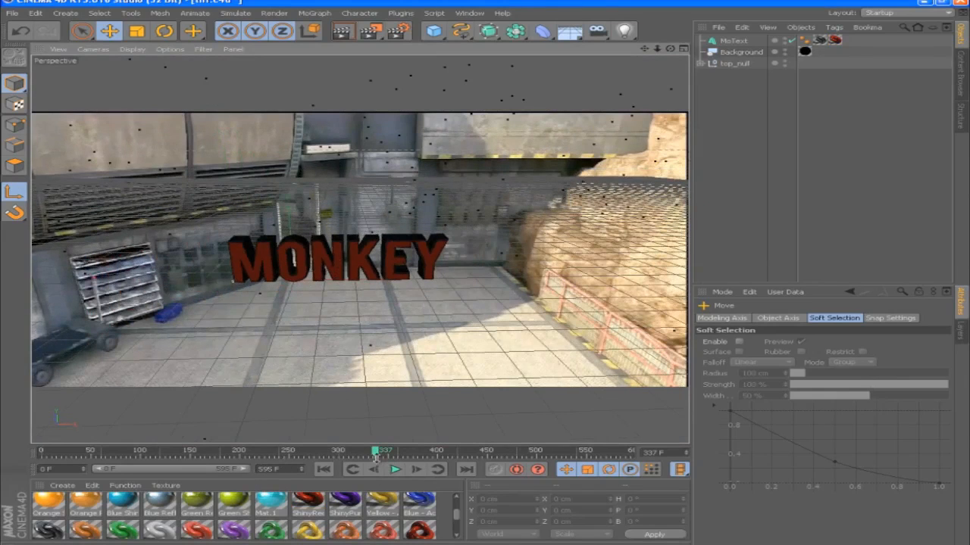
left_click_drag(375, 456, 664, 464)
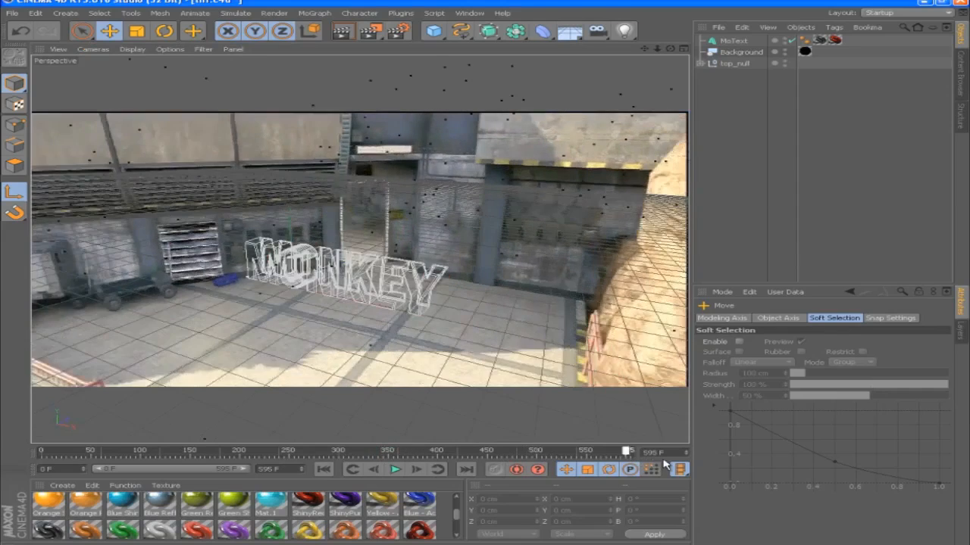
left_click_drag(302, 462, 161, 457)
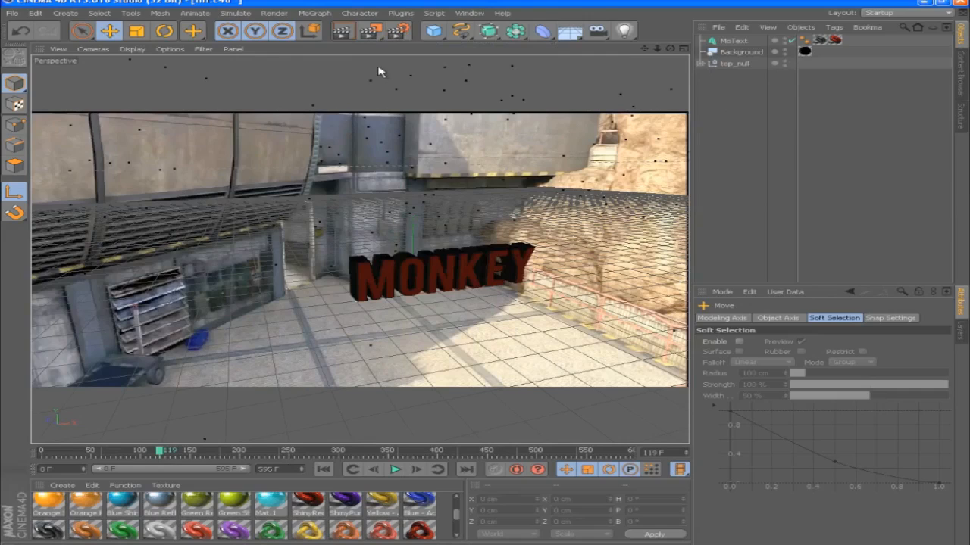
Set the render output's frame range to all frames, and change its start frame to 2
left_click(405, 28)
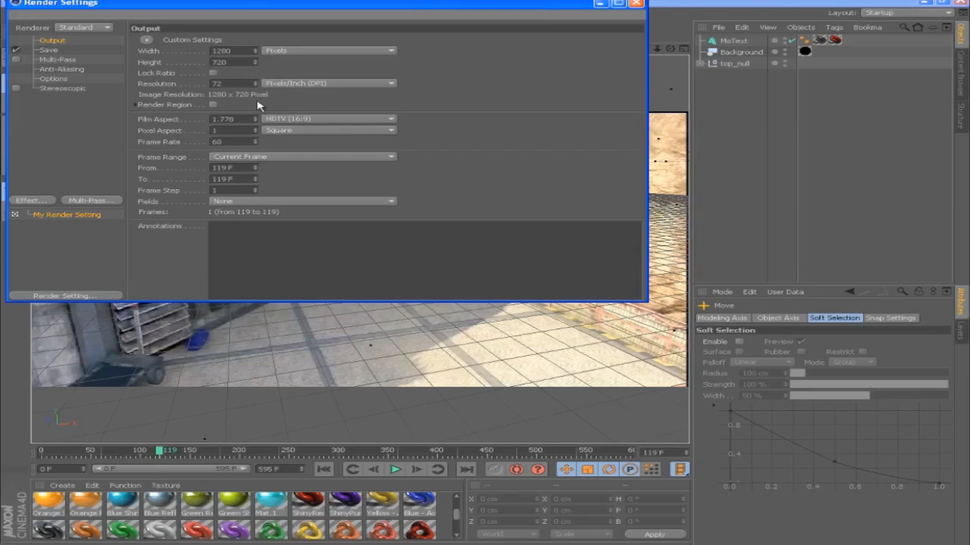
left_click(256, 159)
left_click(255, 191)
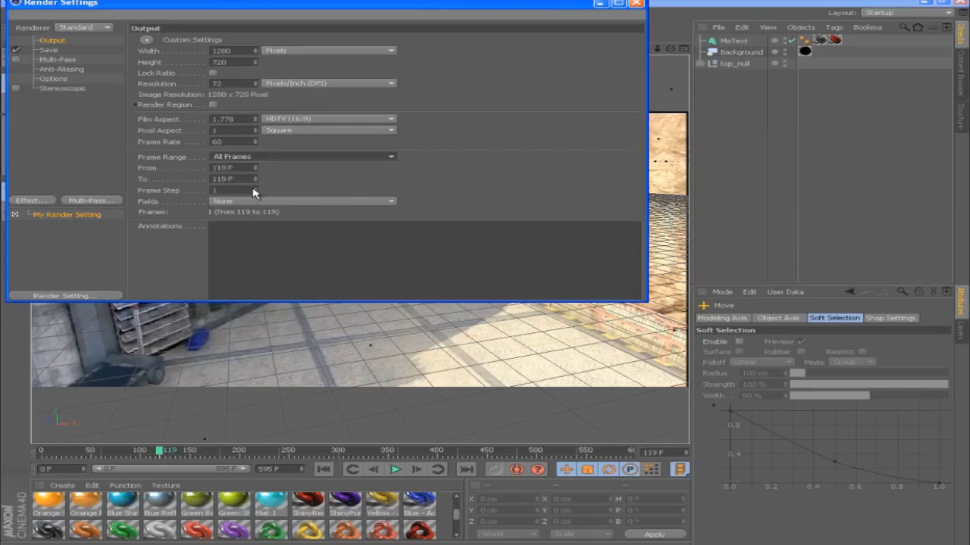
left_click_drag(250, 168, 210, 168)
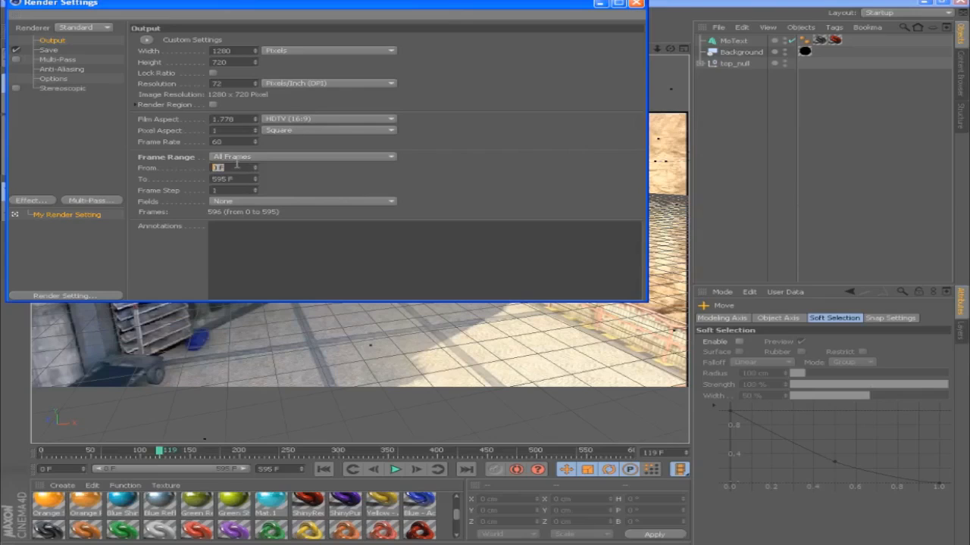
key("Return")
left_click_drag(200, 143, 166, 142)
left_click(94, 103)
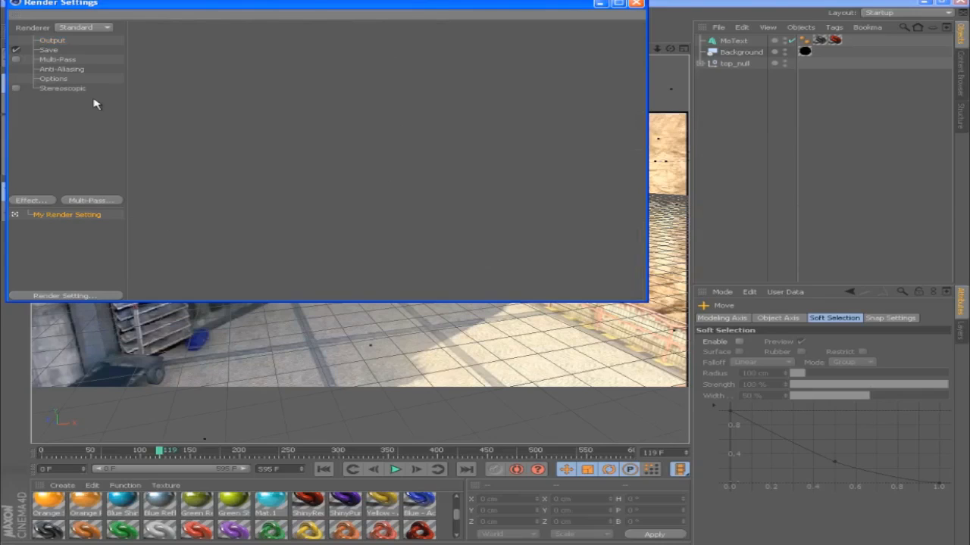
Set the render's save format to QuickTime Movie
left_click(49, 51)
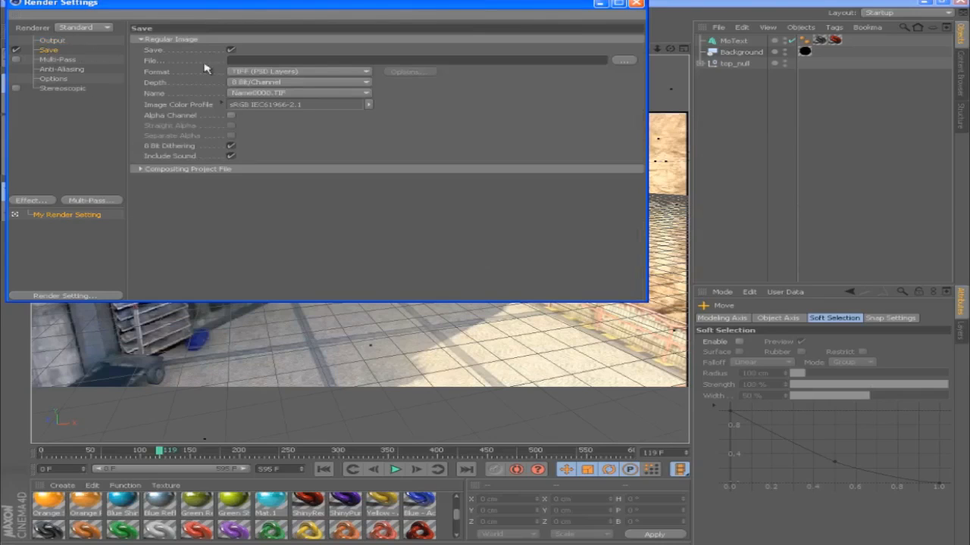
left_click(334, 74)
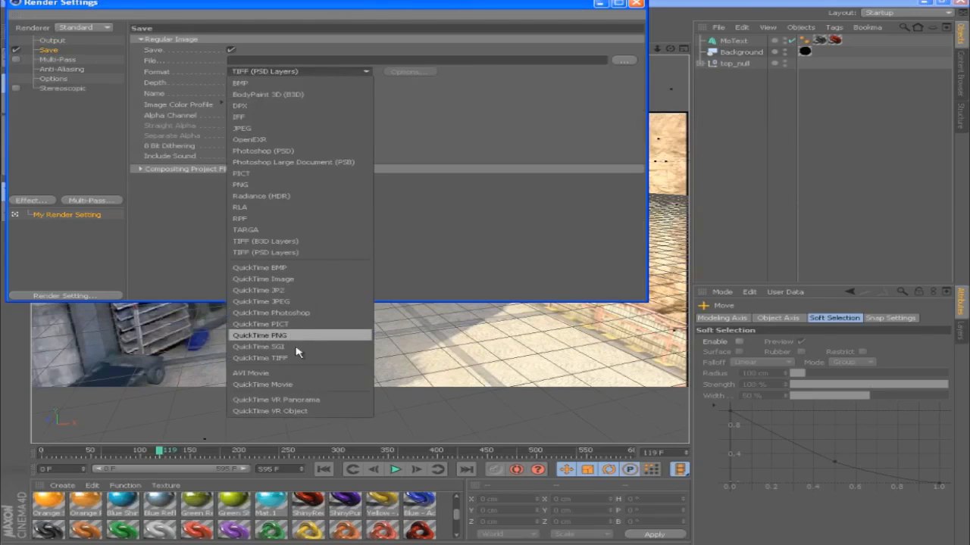
left_click(267, 128)
left_click(266, 73)
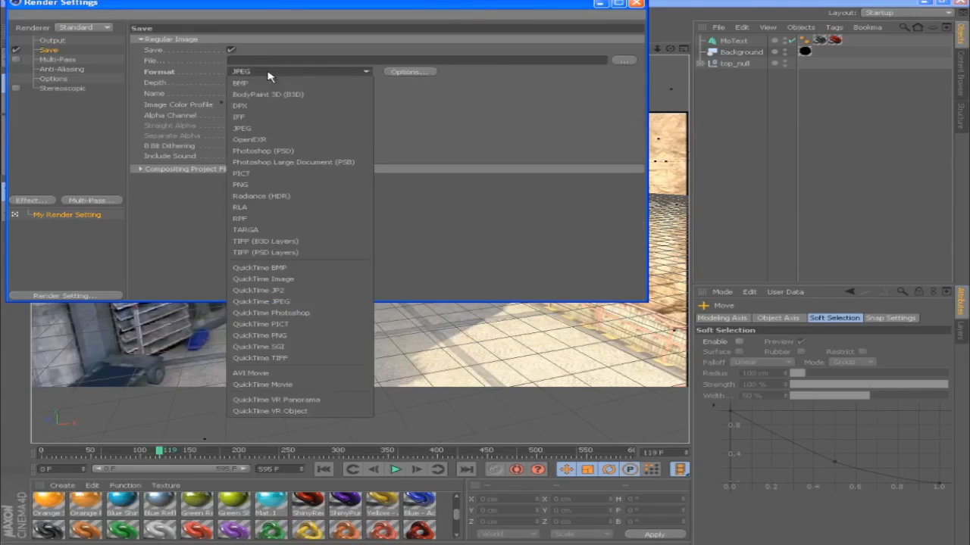
left_click(263, 384)
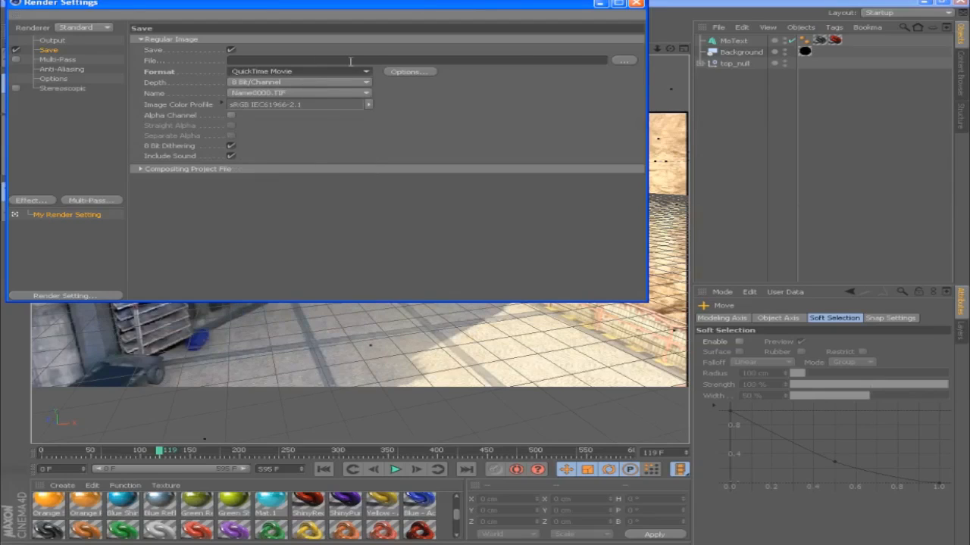
Set the render's output file to "tutorial" on the Desktop
left_click(618, 62)
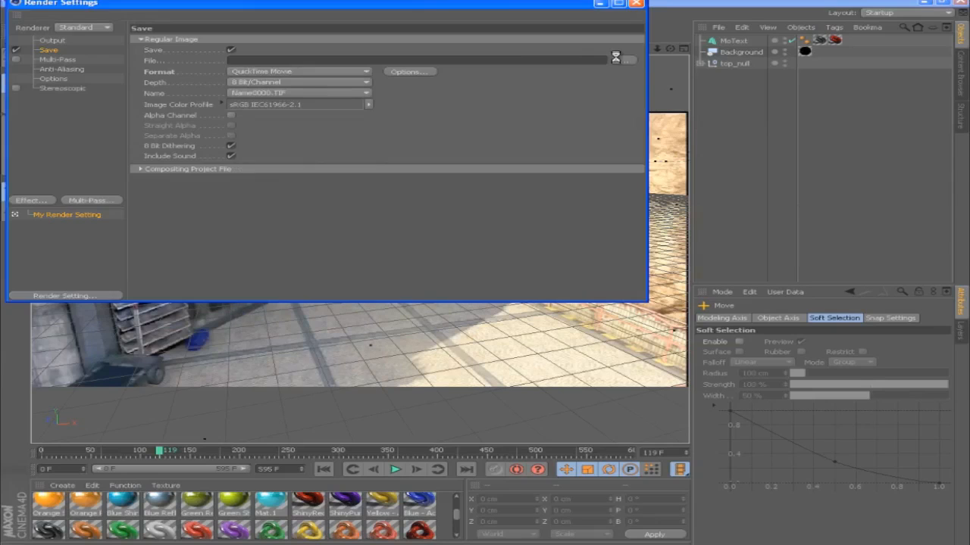
left_click(234, 38)
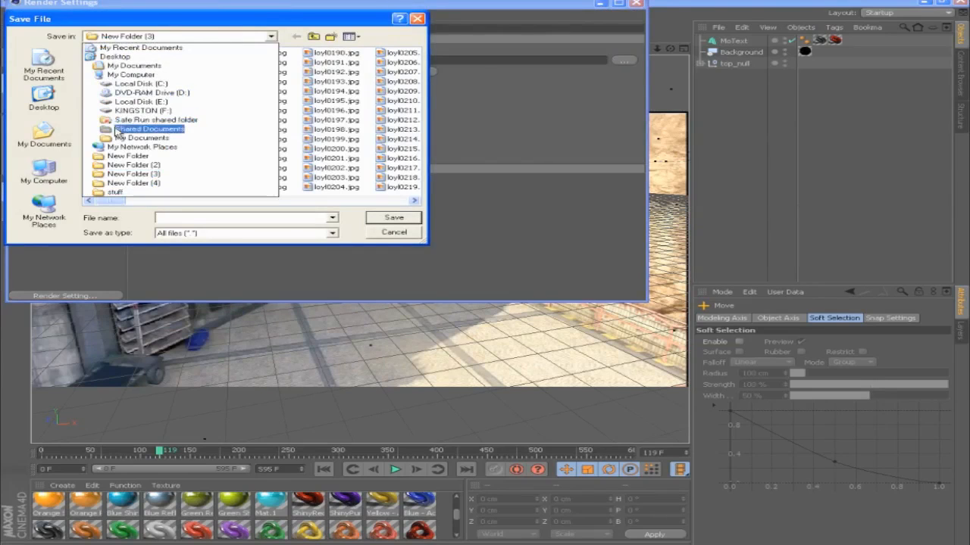
left_click(51, 97)
left_click(50, 98)
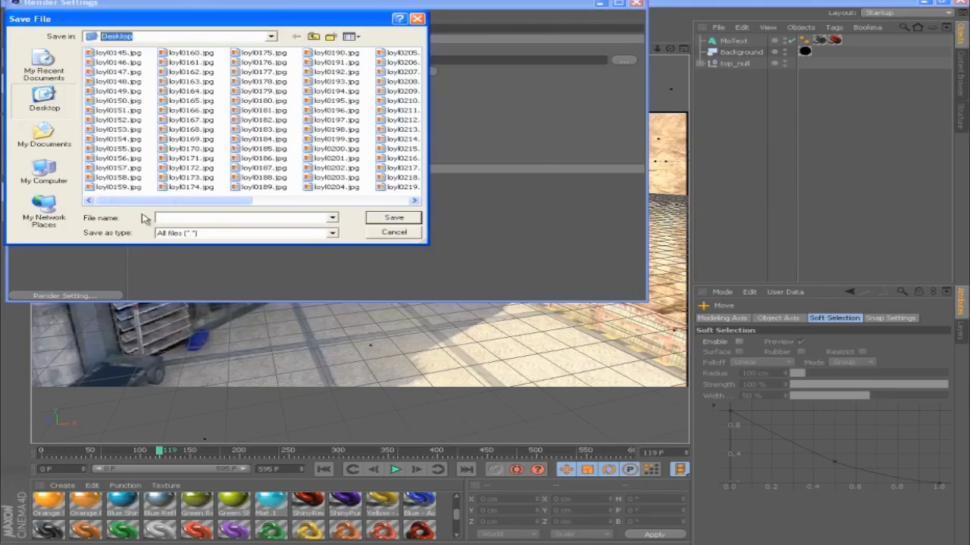
left_click(179, 219)
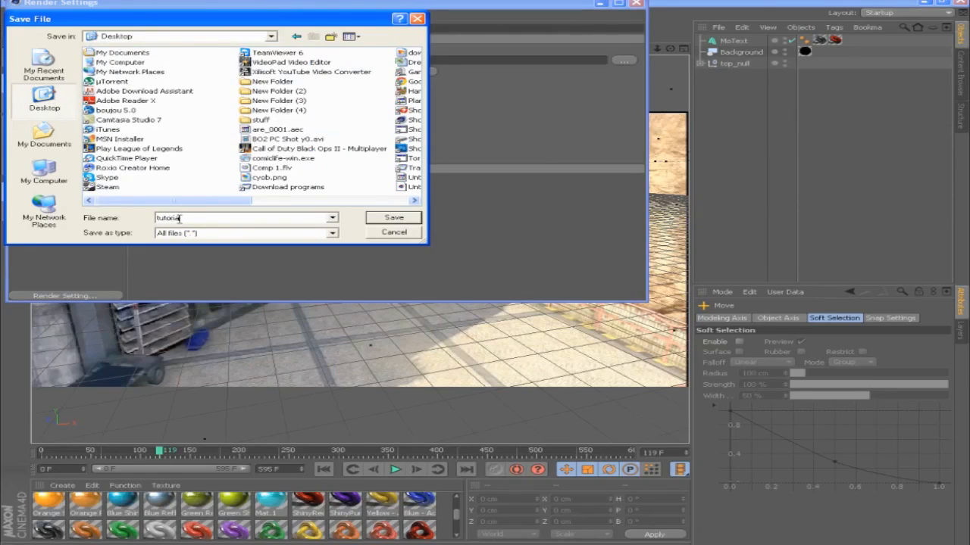
key("Return")
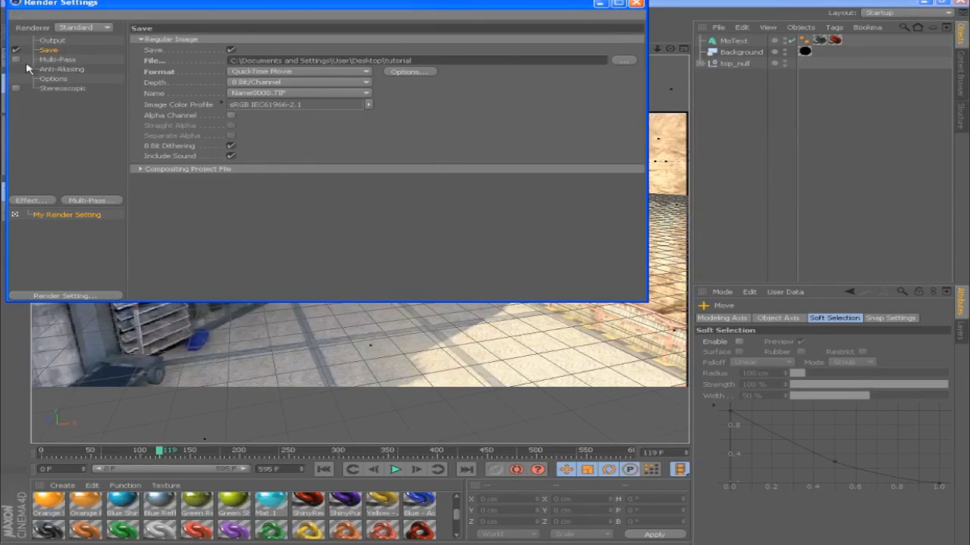
Set the render's anti-aliasing to Best
left_click(64, 70)
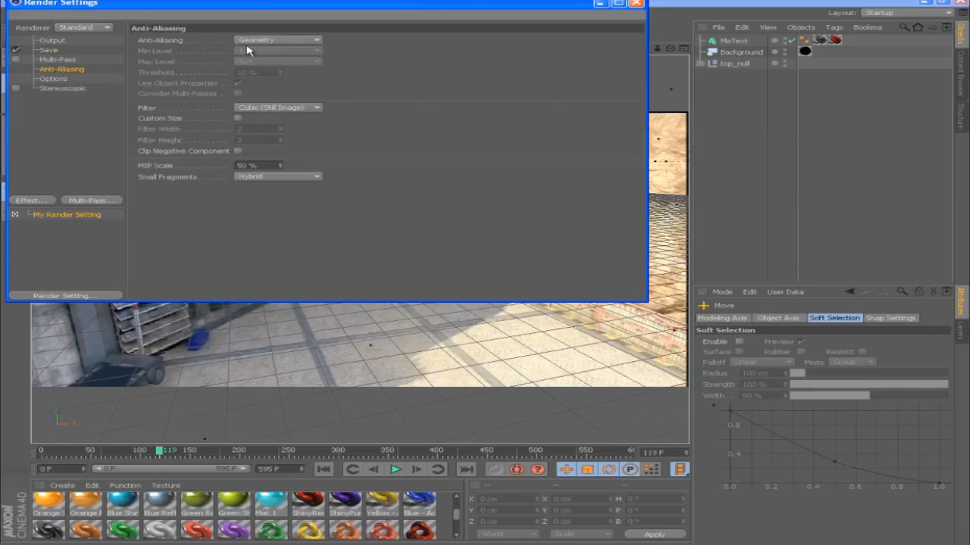
left_click(263, 42)
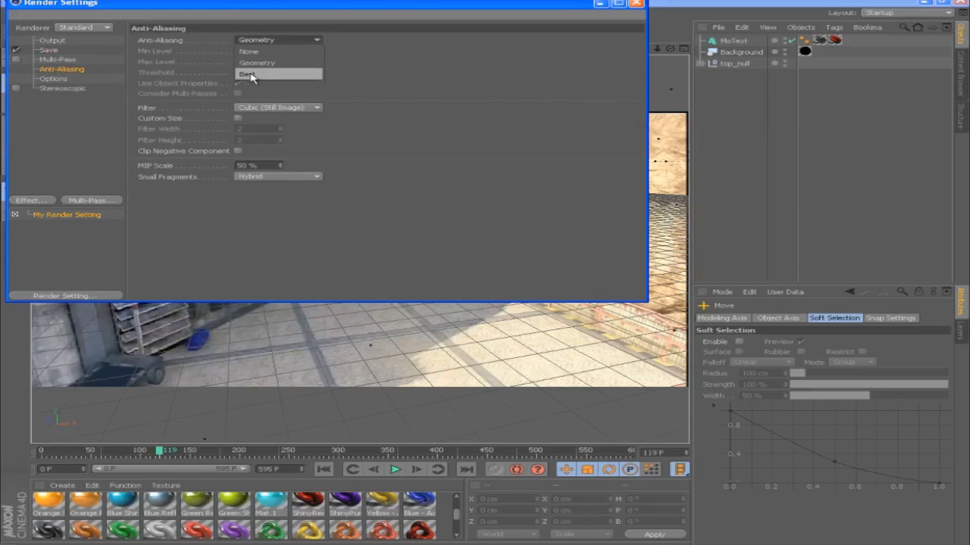
left_click(252, 76)
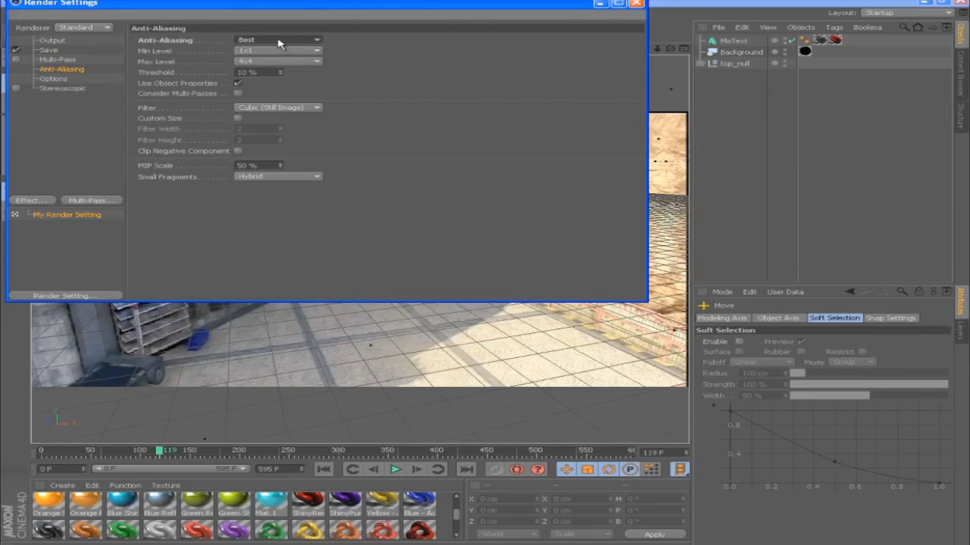
Add the Ambient Occlusion effect to the render settings, disable it, and close the settings
left_click(54, 61)
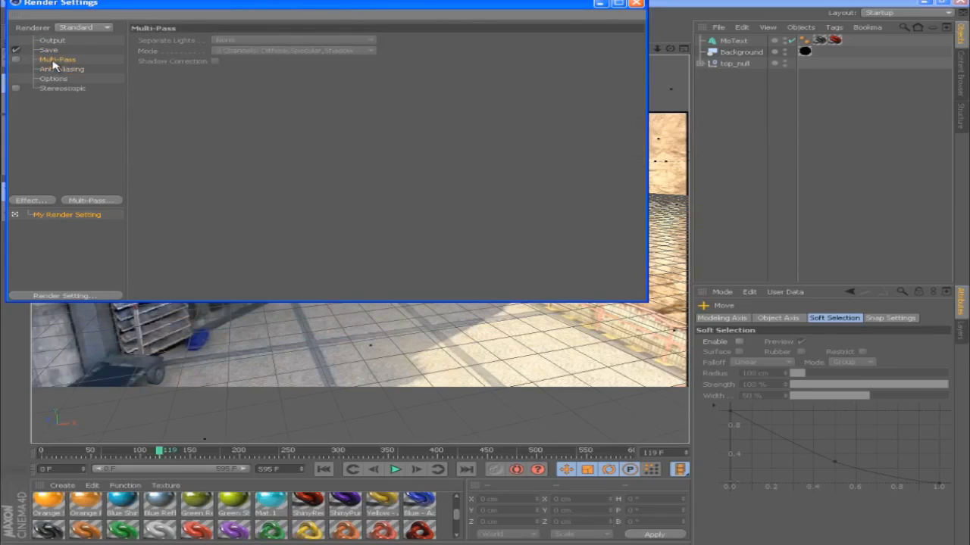
left_click(43, 203)
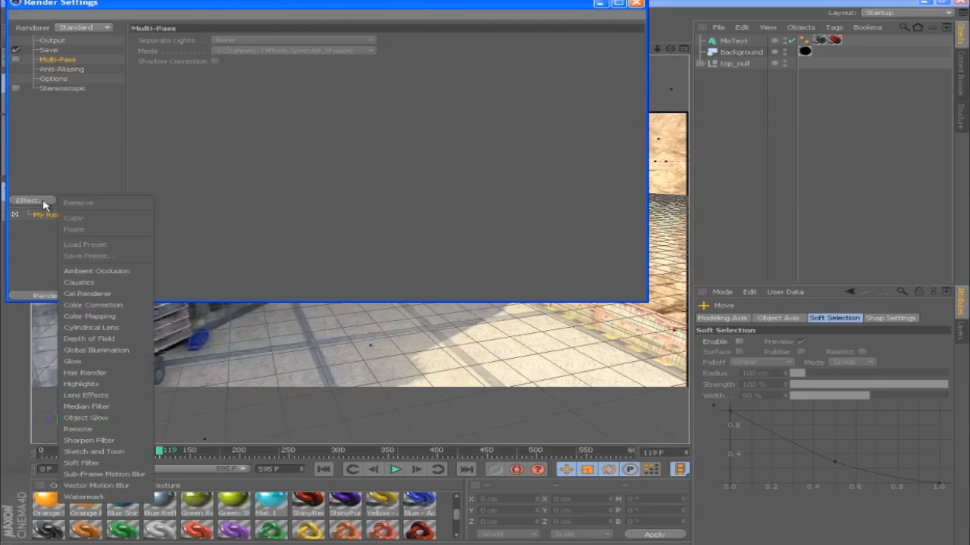
left_click(87, 273)
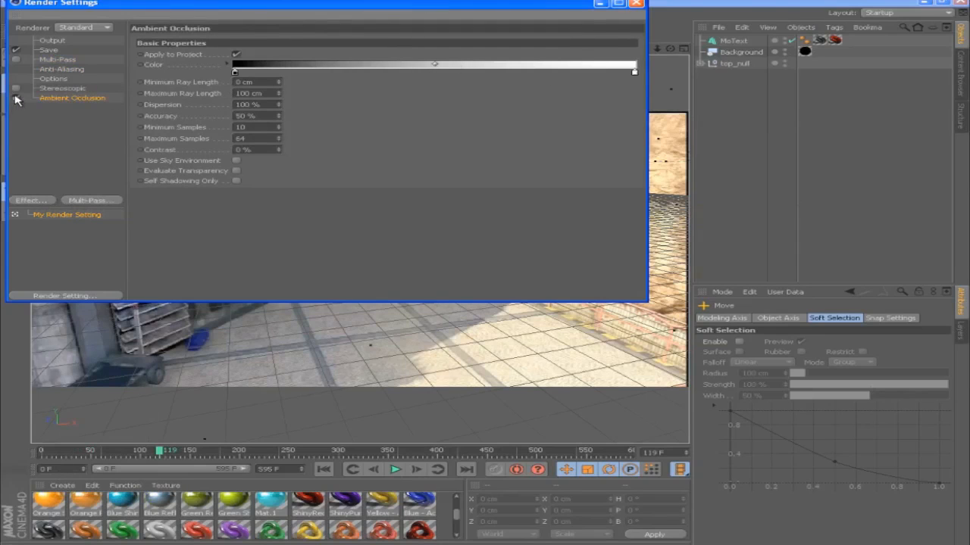
left_click(15, 98)
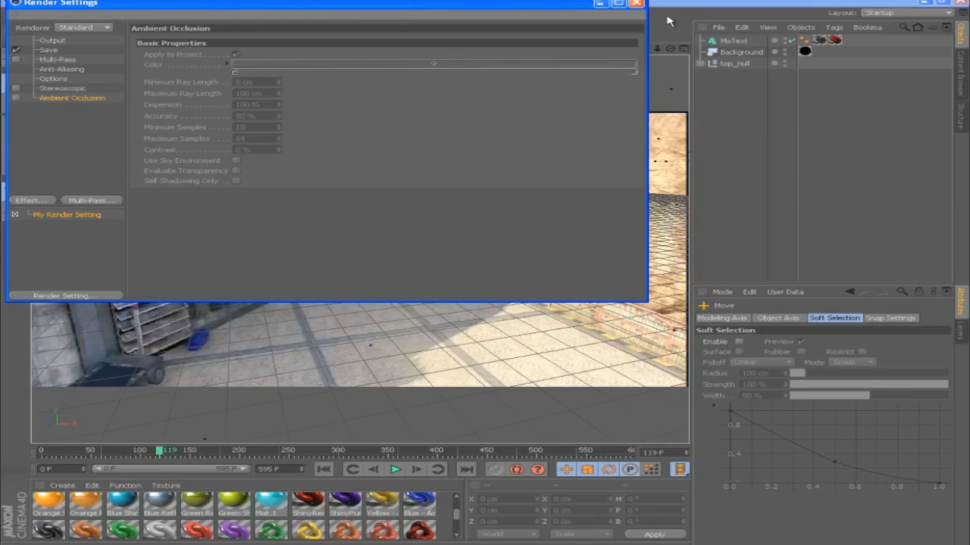
left_click(642, 3)
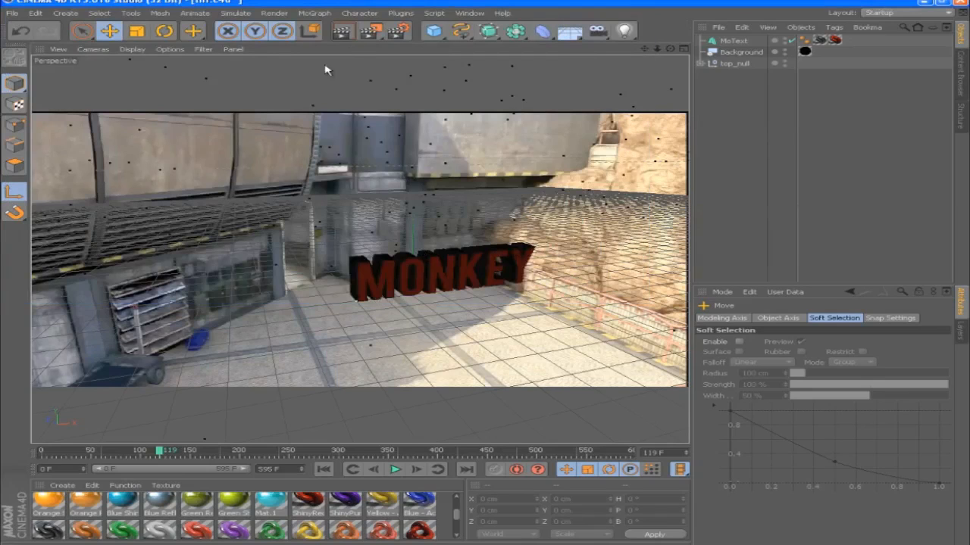
Render the animation to the Picture Viewer, and fit the whole frame in its preview
left_click(369, 29)
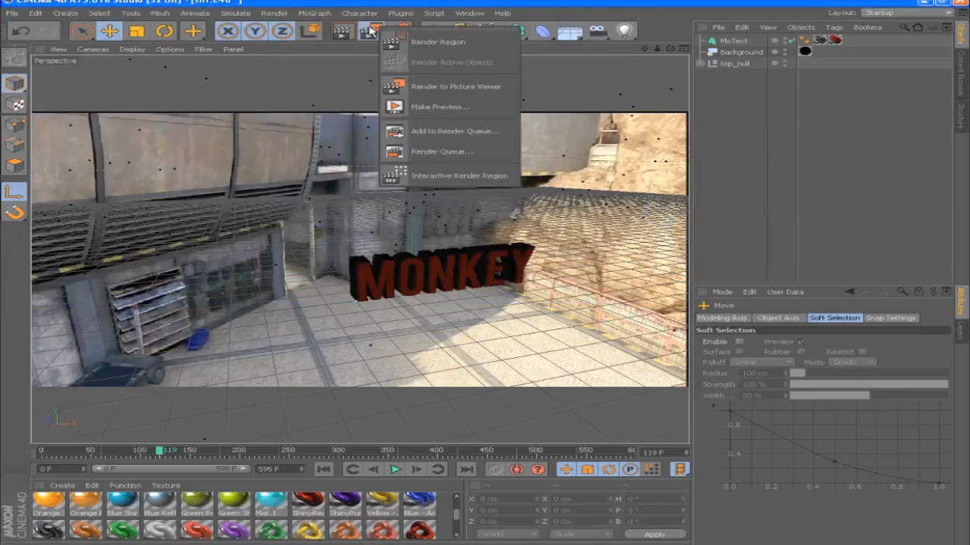
left_click(337, 72)
left_click(369, 31)
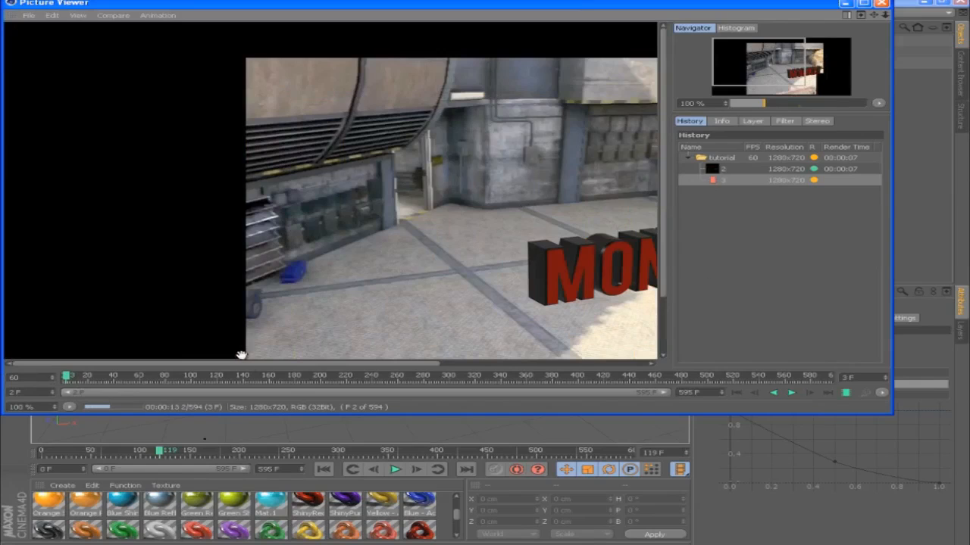
left_click_drag(264, 364, 441, 357)
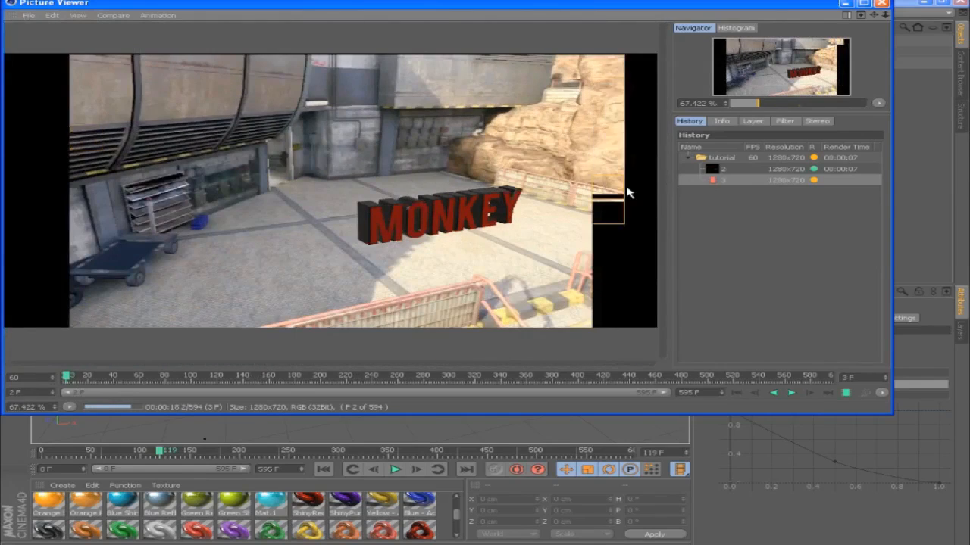